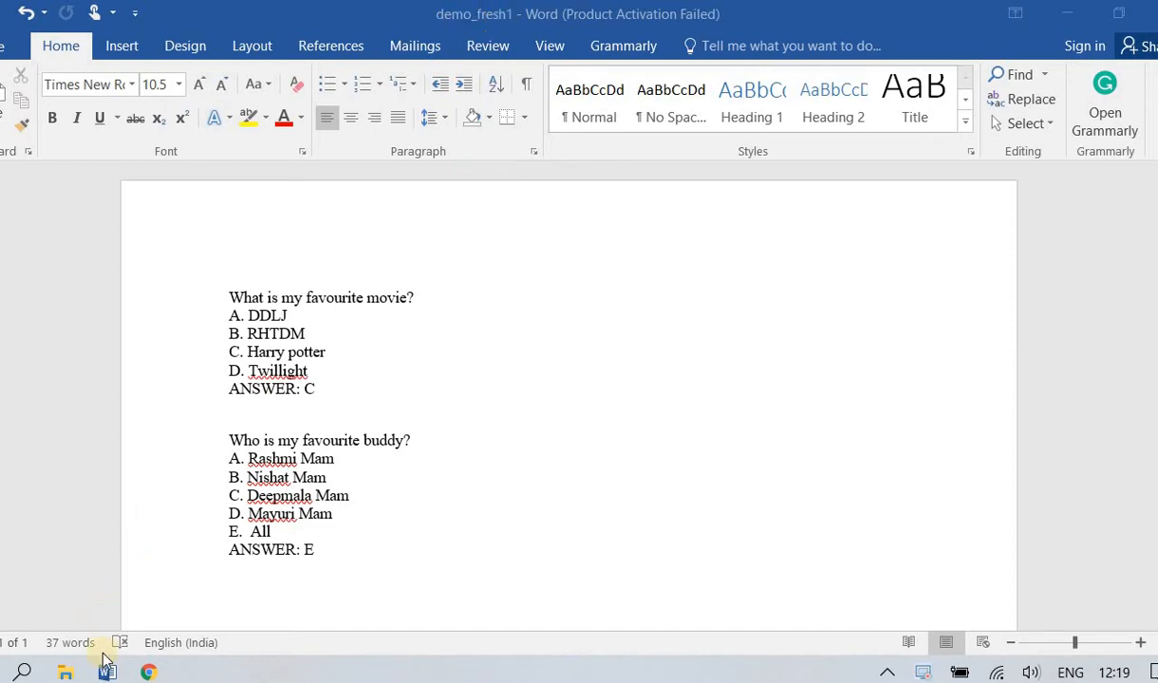
# Review the multiple-choice questions and answer lines in the demo_fresh1 Word document
pyautogui.moveTo(108, 670)
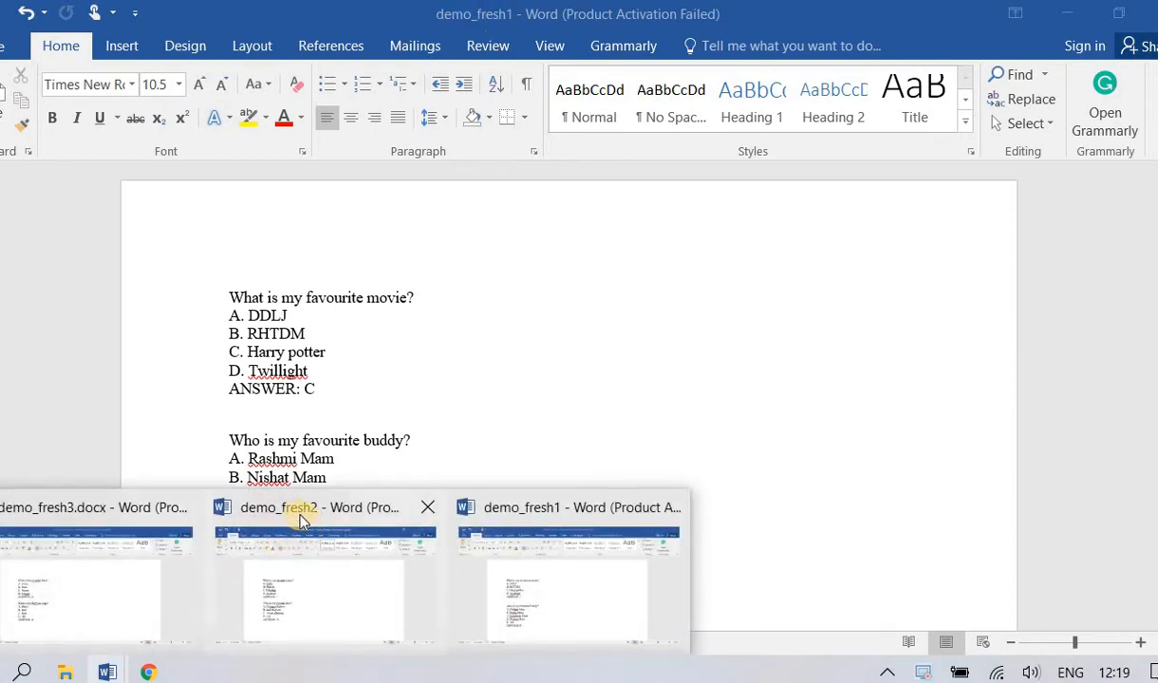
pyautogui.click(624, 598)
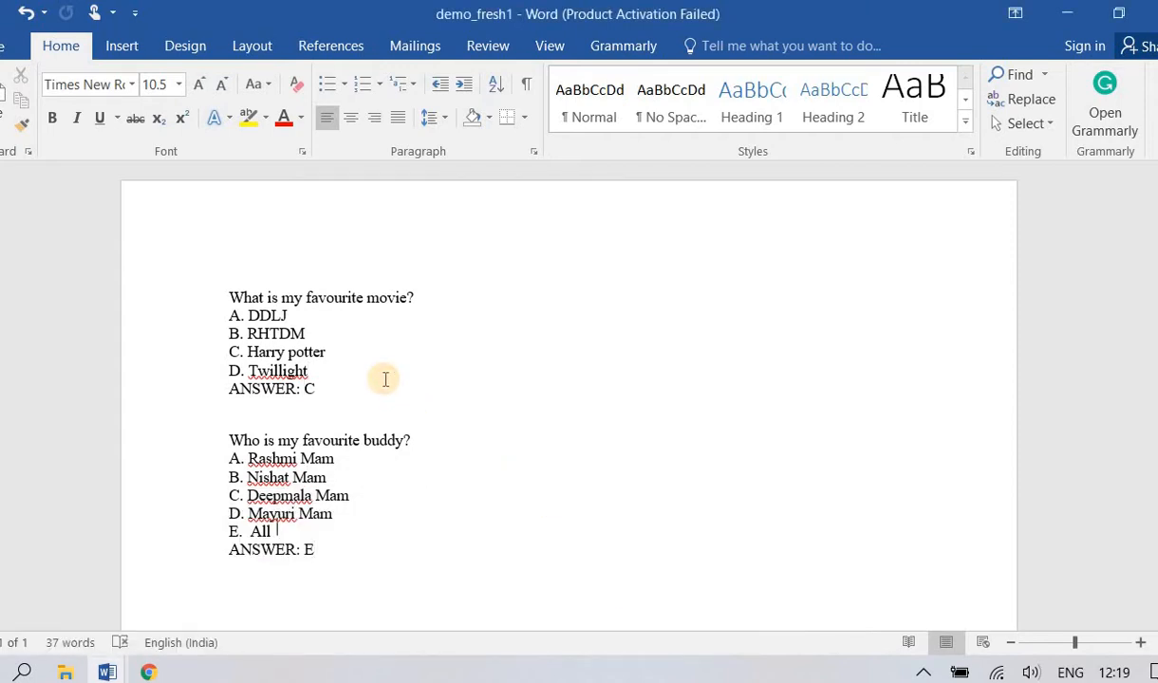
pyautogui.press('Down')
pyautogui.press('Down')
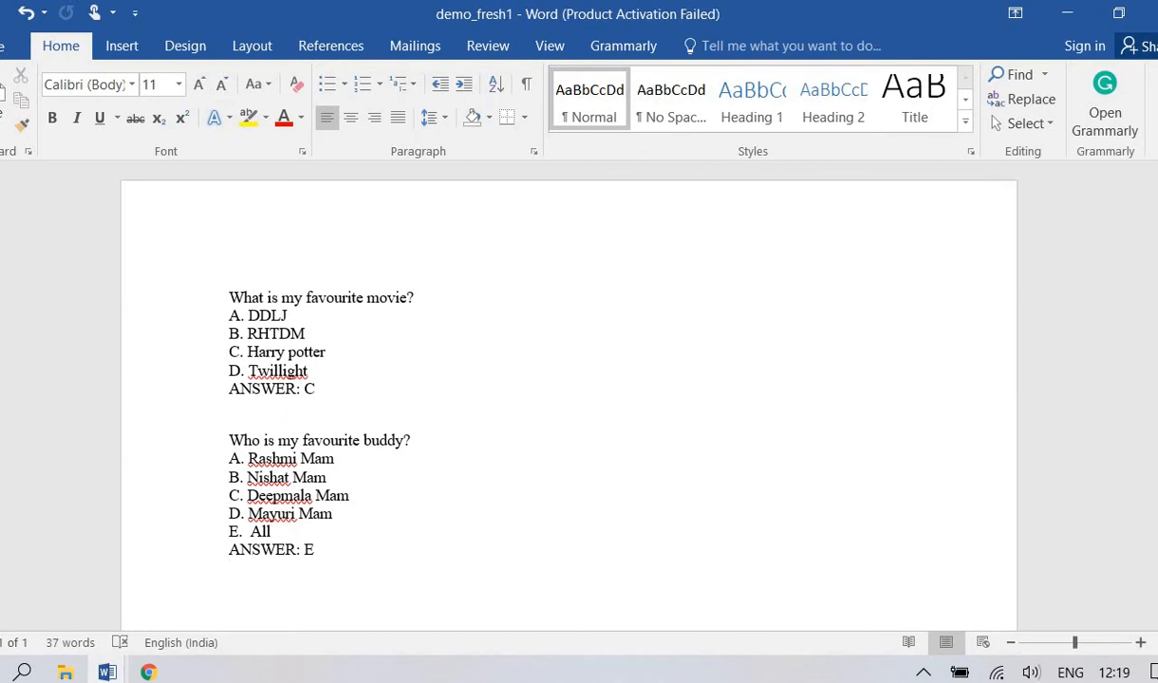
pyautogui.scroll(-5, 473, 388)
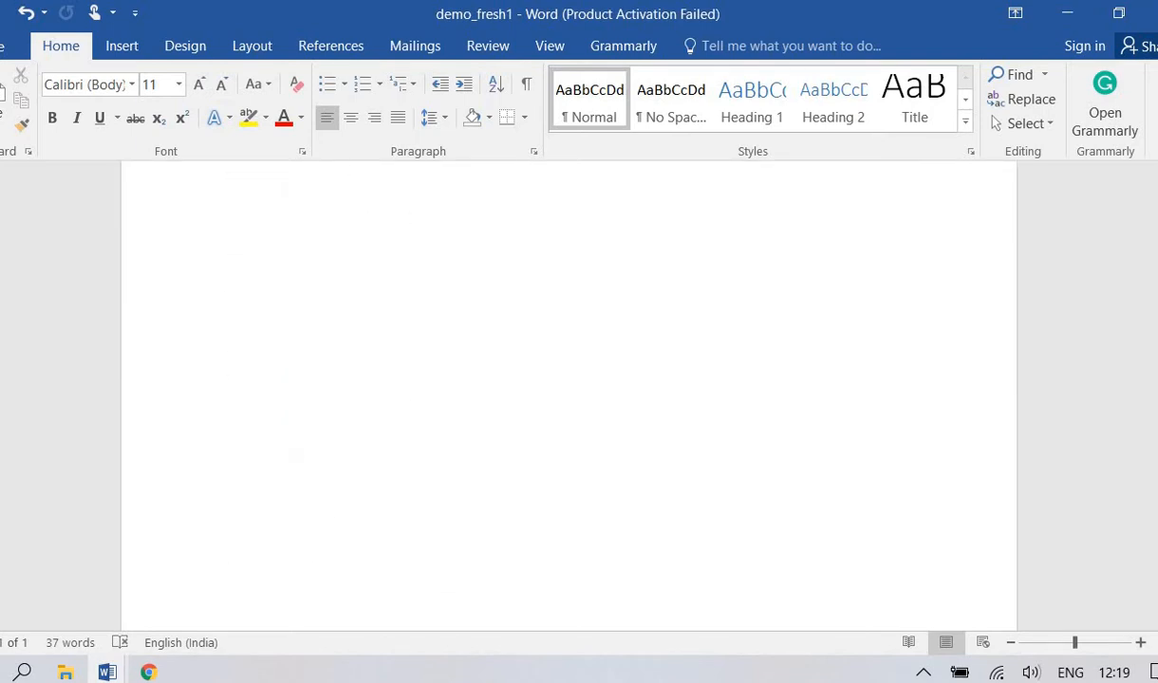
pyautogui.scroll(4, 472, 388)
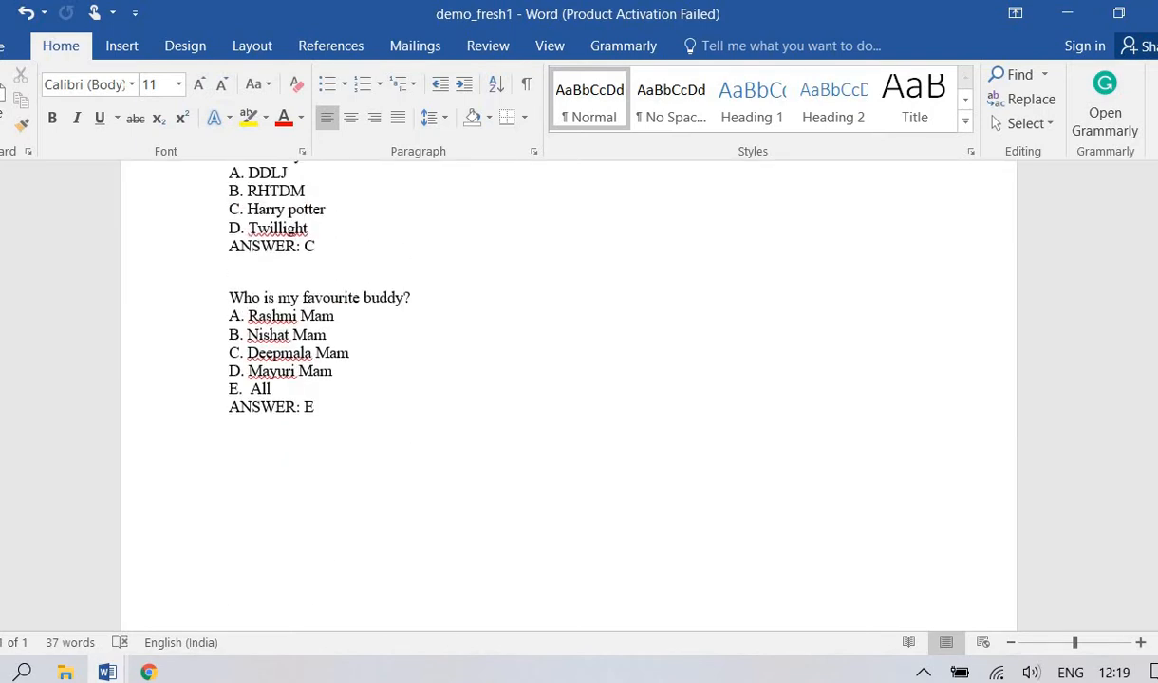
# Switch to the demo_fresh2 document and review its questions, options and answer lines
pyautogui.click(107, 671)
pyautogui.click(263, 586)
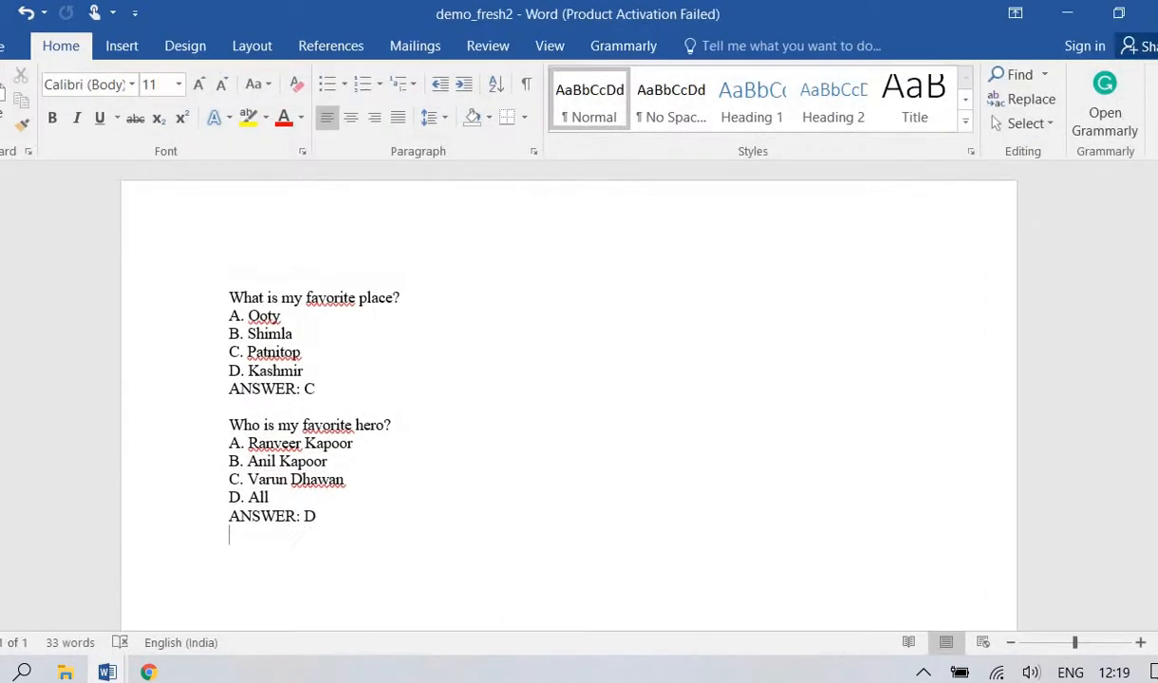
pyautogui.scroll(-5, 569, 398)
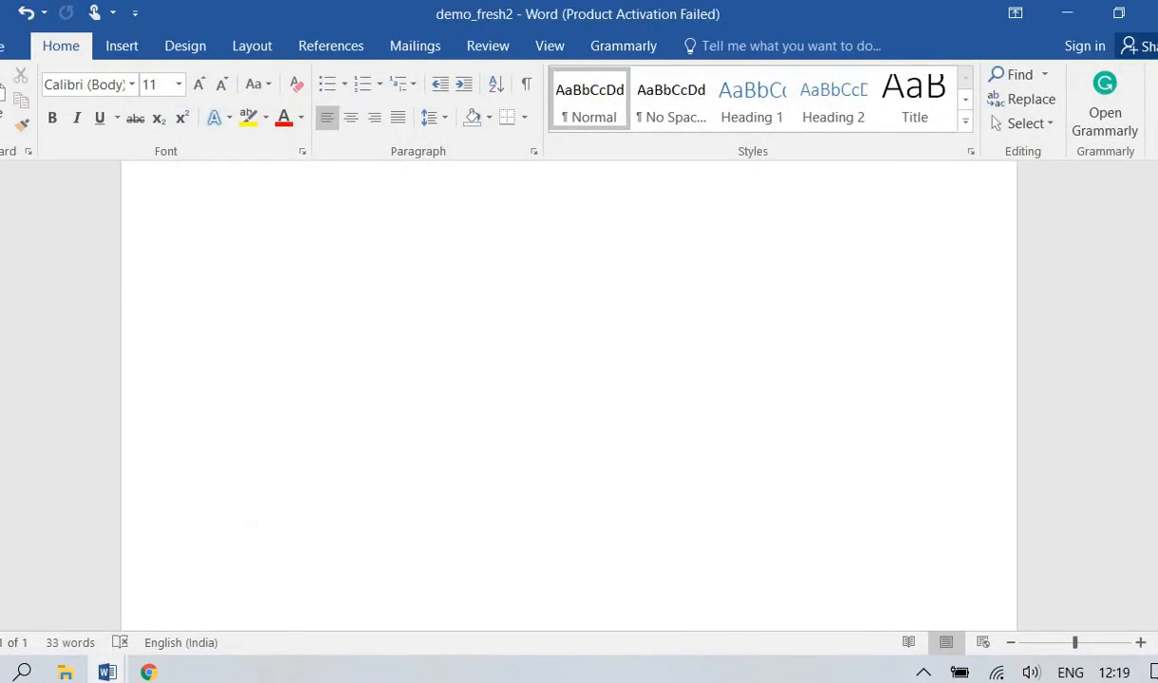
pyautogui.scroll(10, 661, 369)
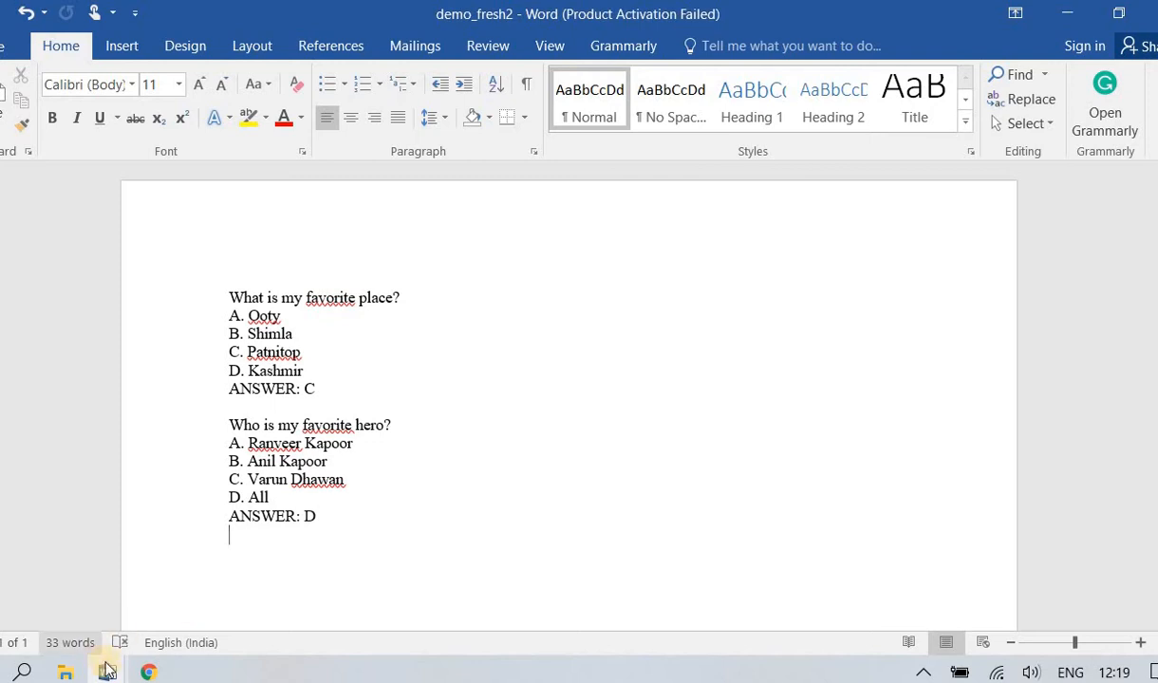
# Review the questions in the demo_fresh3.docx document and the files stored in the demo_moodle folder
pyautogui.moveTo(108, 671)
pyautogui.click(69, 649)
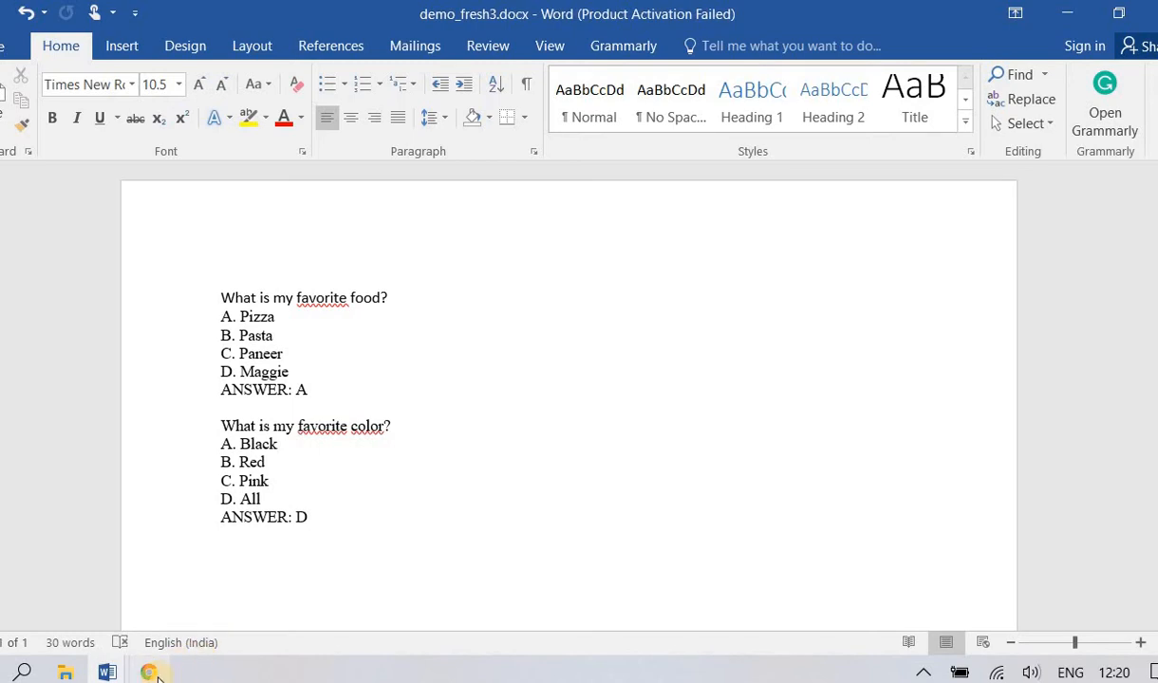
pyautogui.click(67, 673)
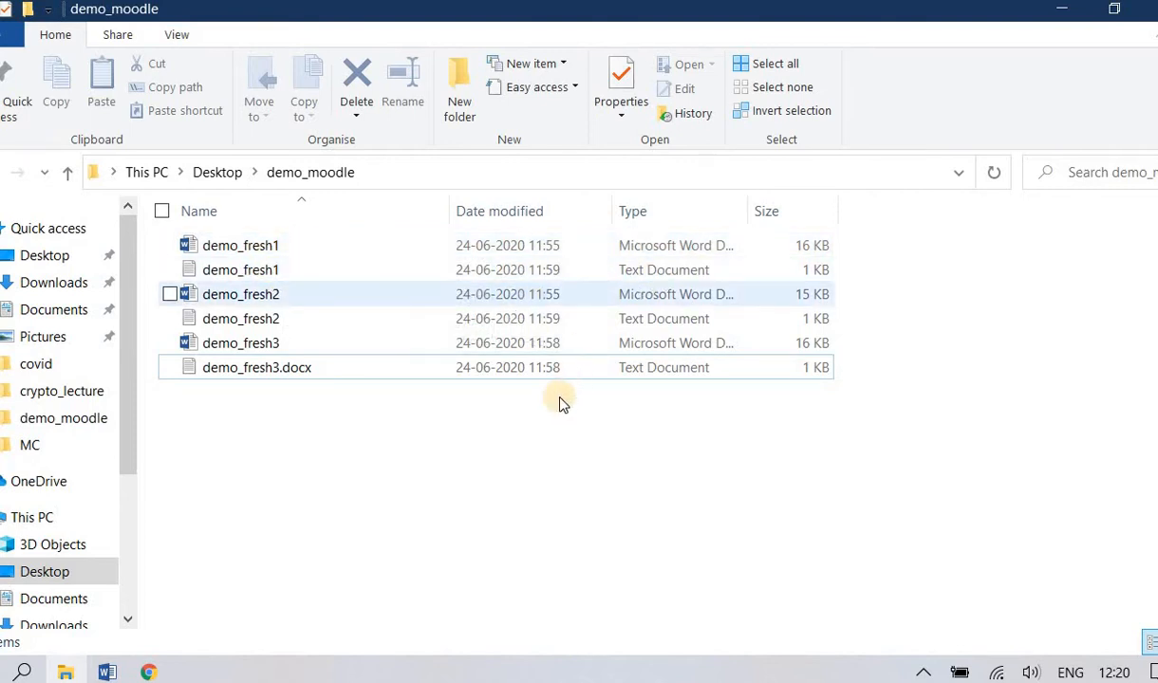
# Switch to the CNS Moodle course in Chrome and open its question bank's Questions page from the full course administration
pyautogui.click(148, 671)
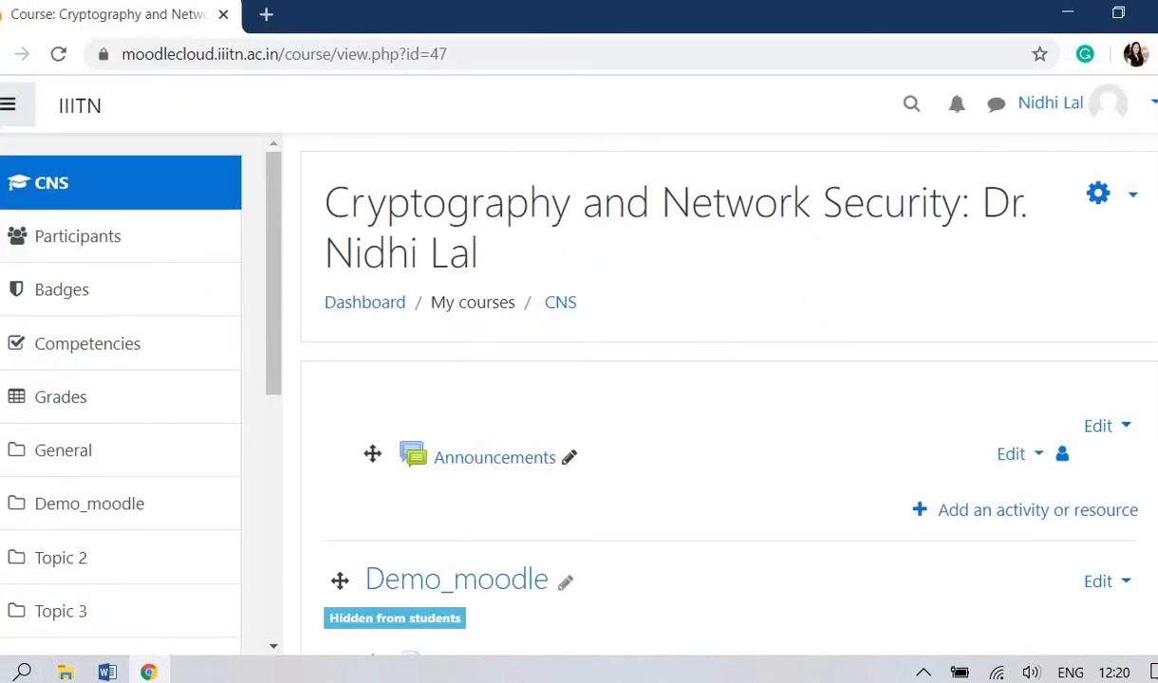
pyautogui.click(1134, 200)
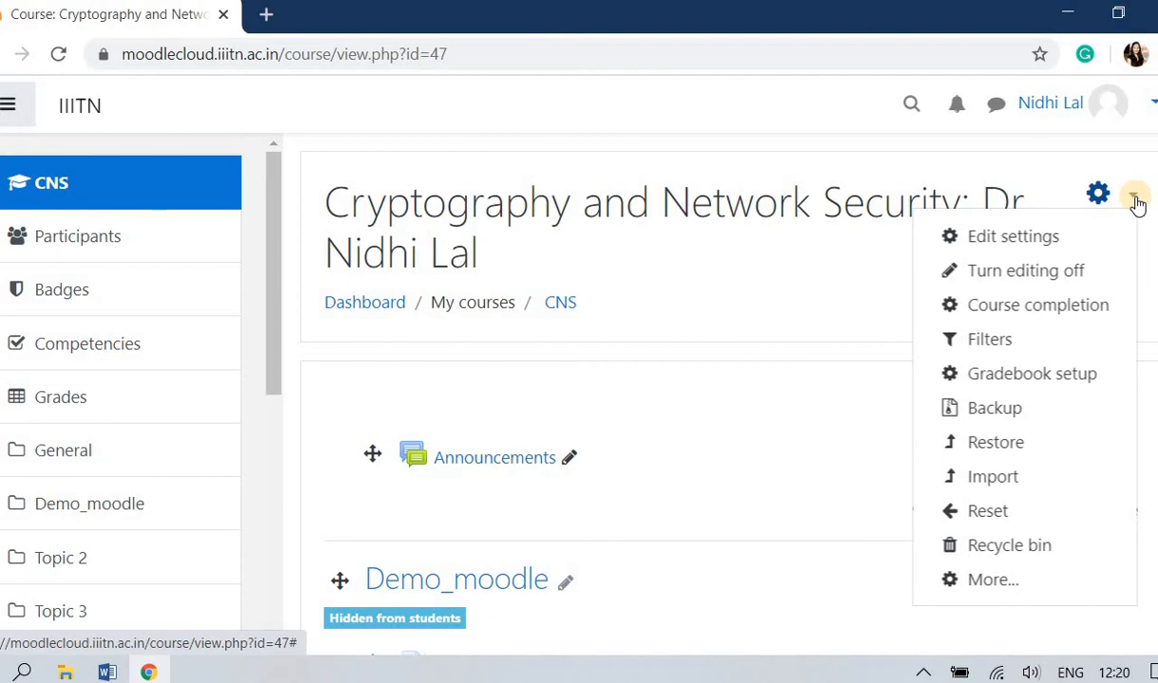
pyautogui.click(990, 580)
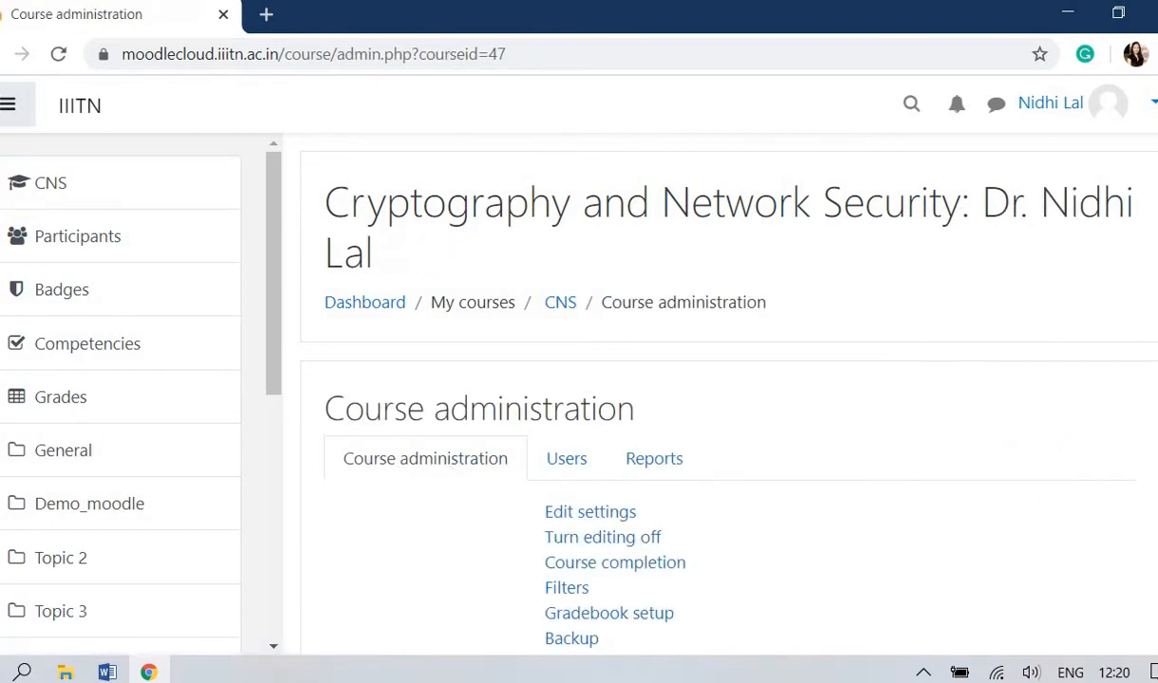
pyautogui.scroll(-7, 740, 351)
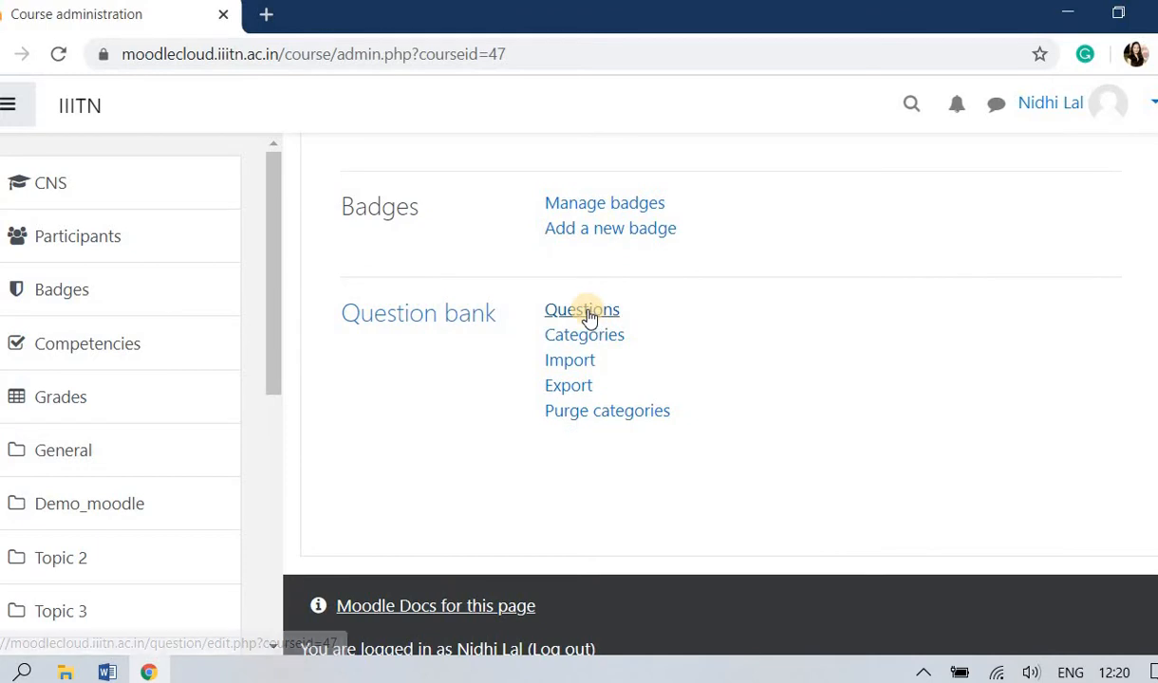
pyautogui.click(584, 311)
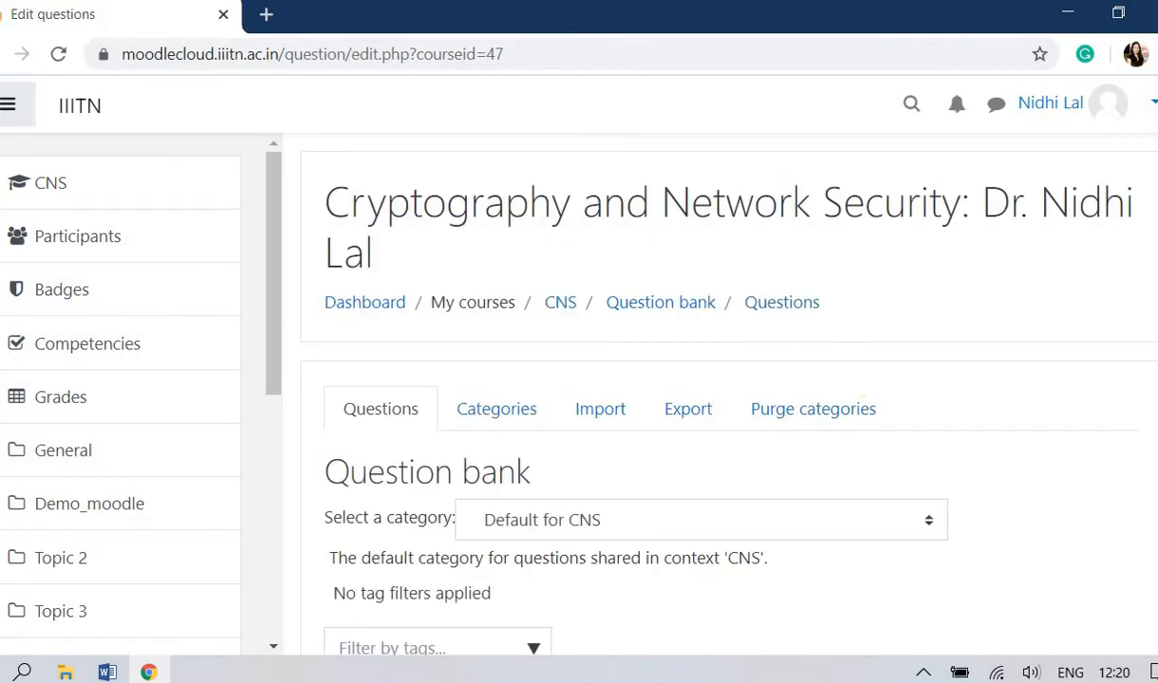
# Examine the categories available for selection in the CNS question bank
pyautogui.scroll(-3, 721, 379)
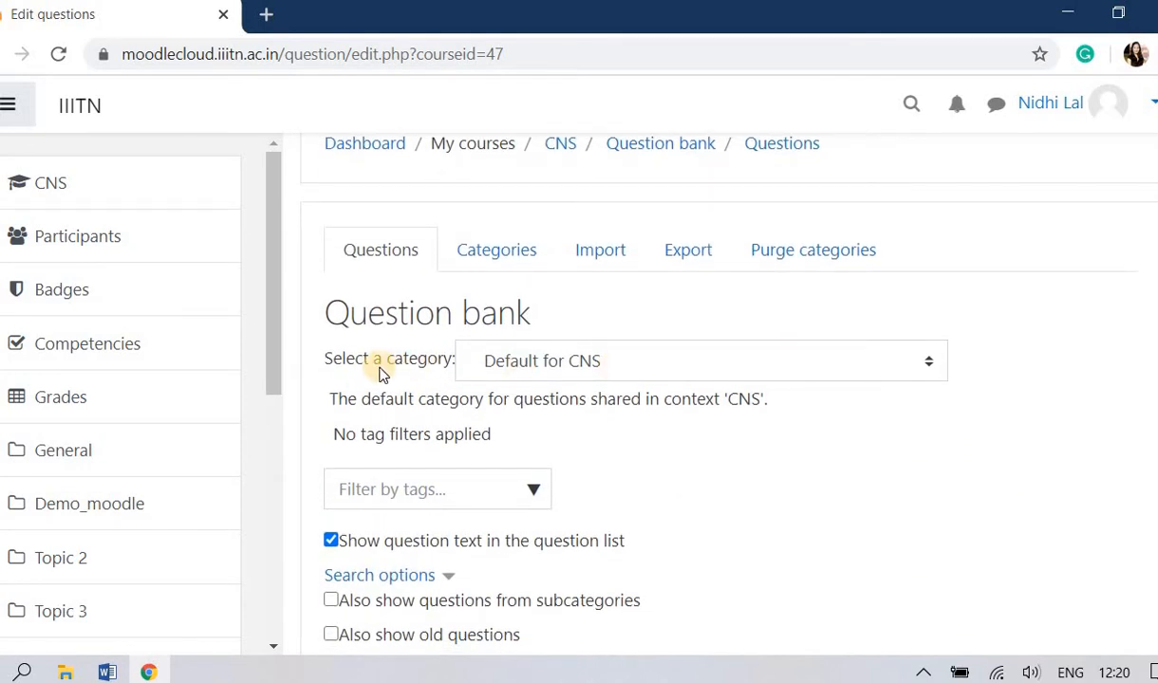
pyautogui.click(592, 370)
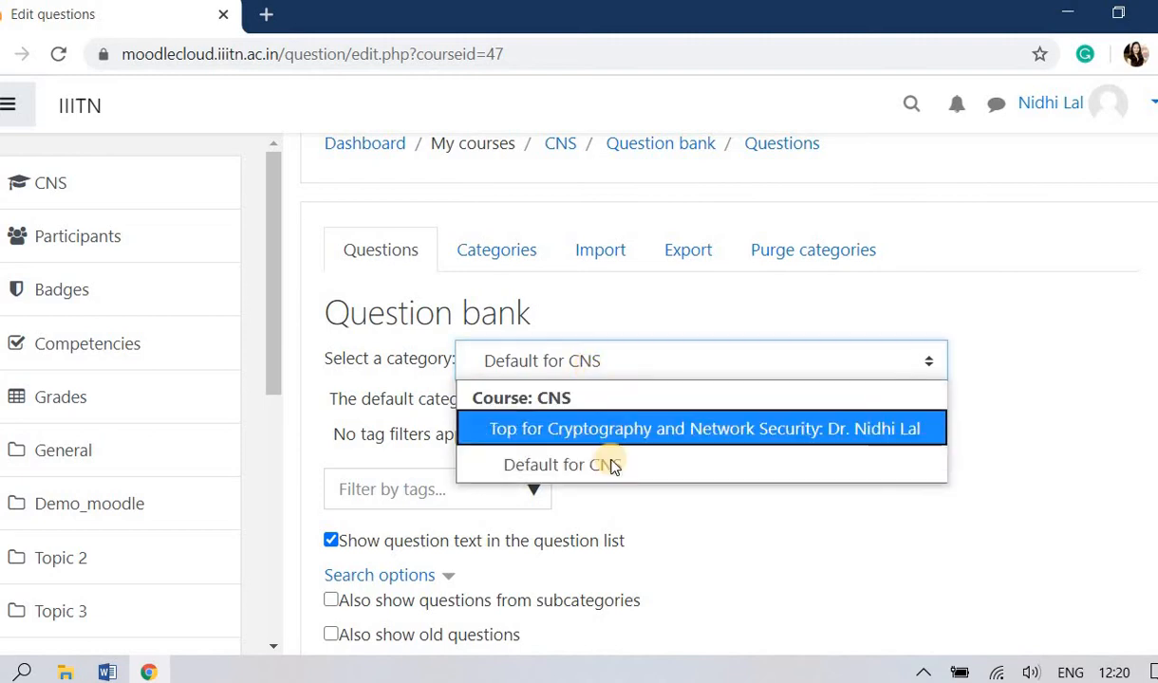
pyautogui.click(976, 437)
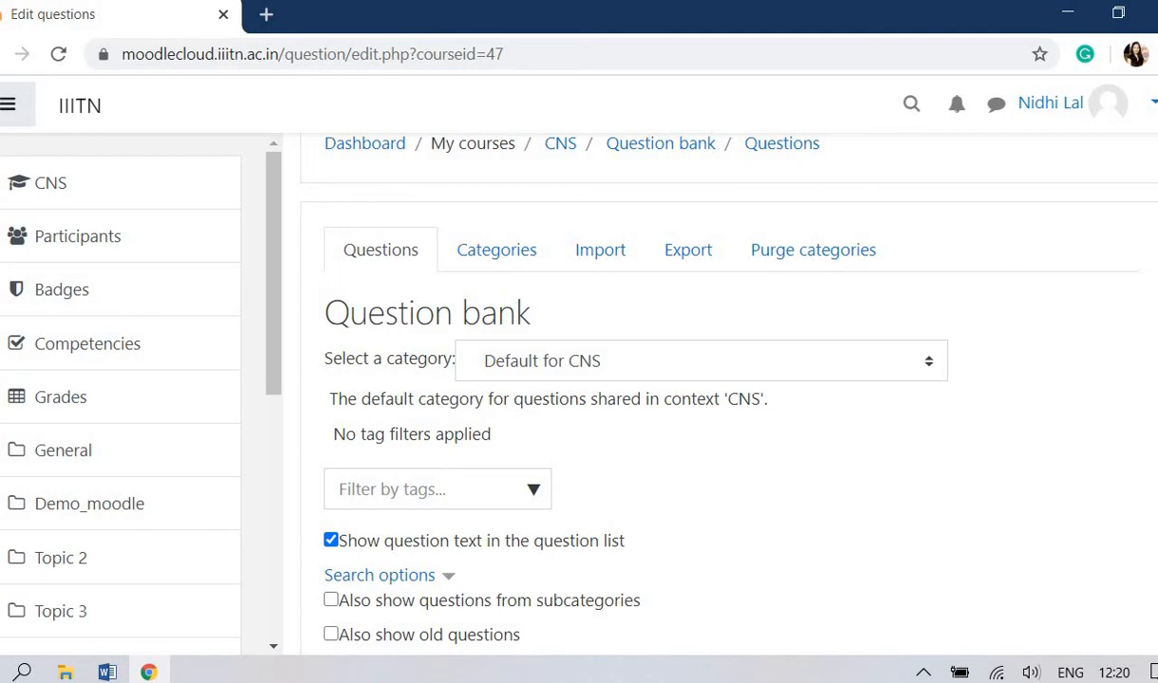
pyautogui.scroll(2, 754, 294)
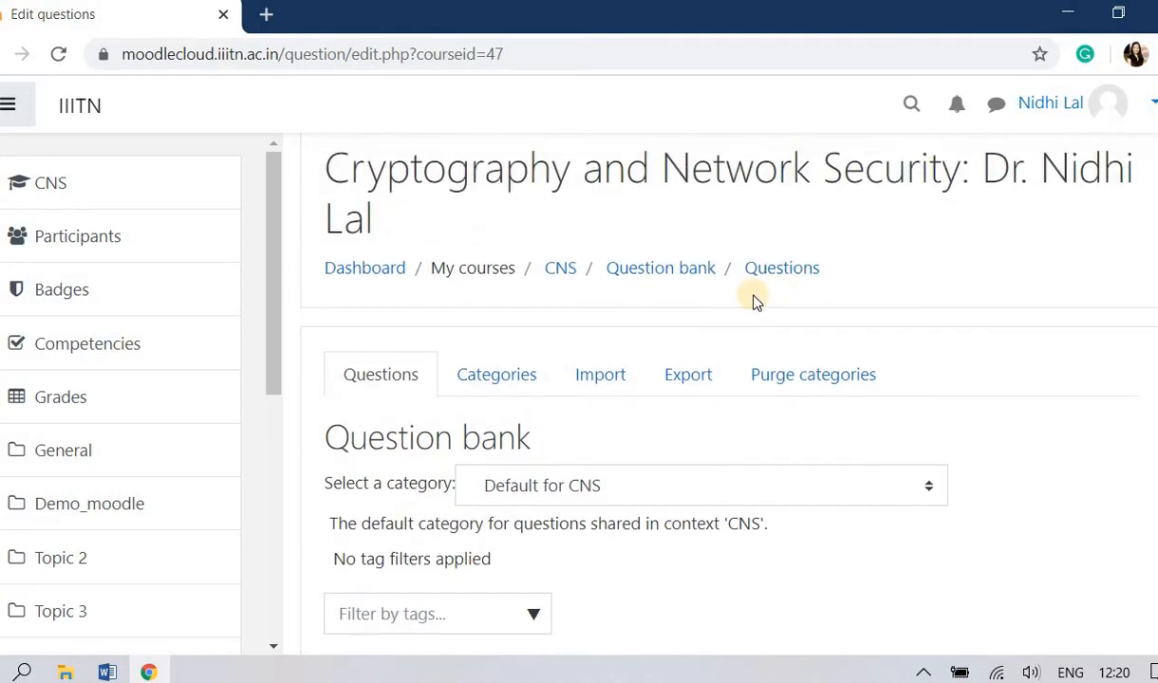
# Add a question category named demo_fresh1 under the parent category Default for CNS
pyautogui.click(505, 378)
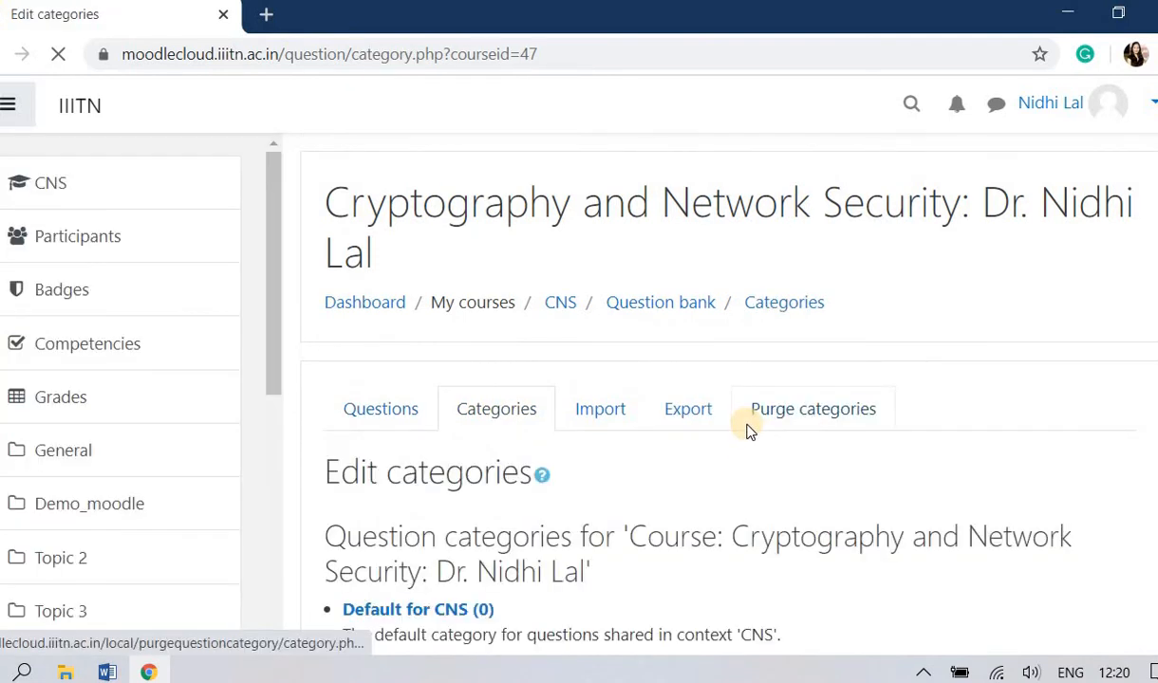
pyautogui.scroll(-5, 906, 444)
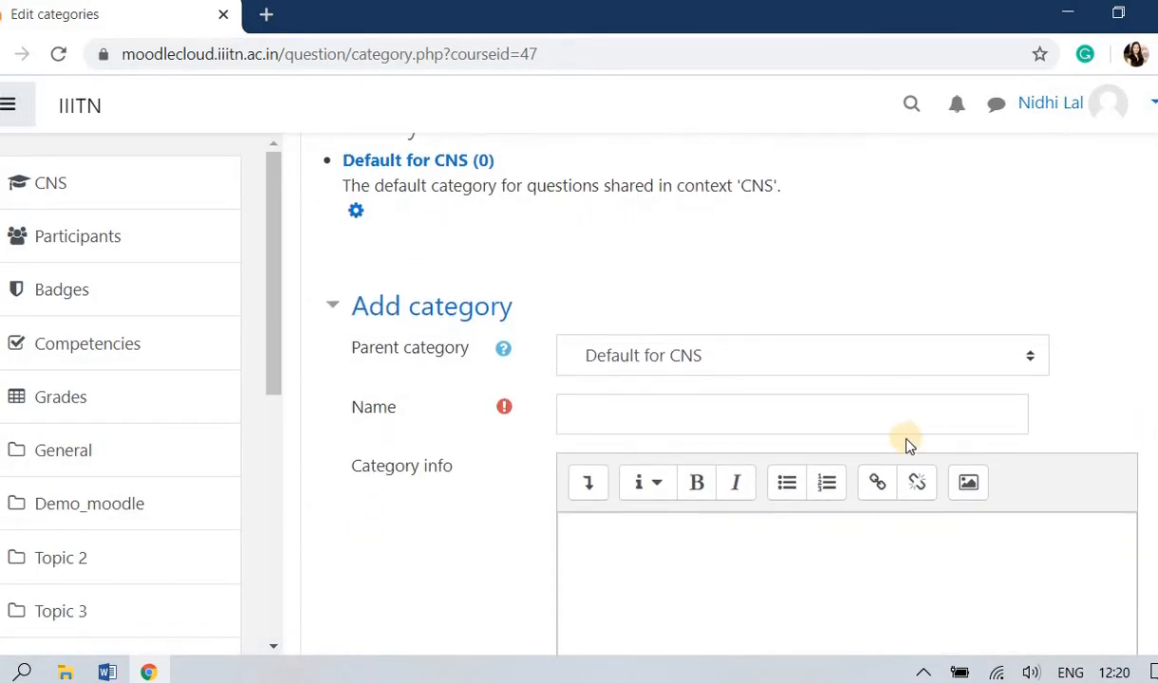
pyautogui.click(788, 411)
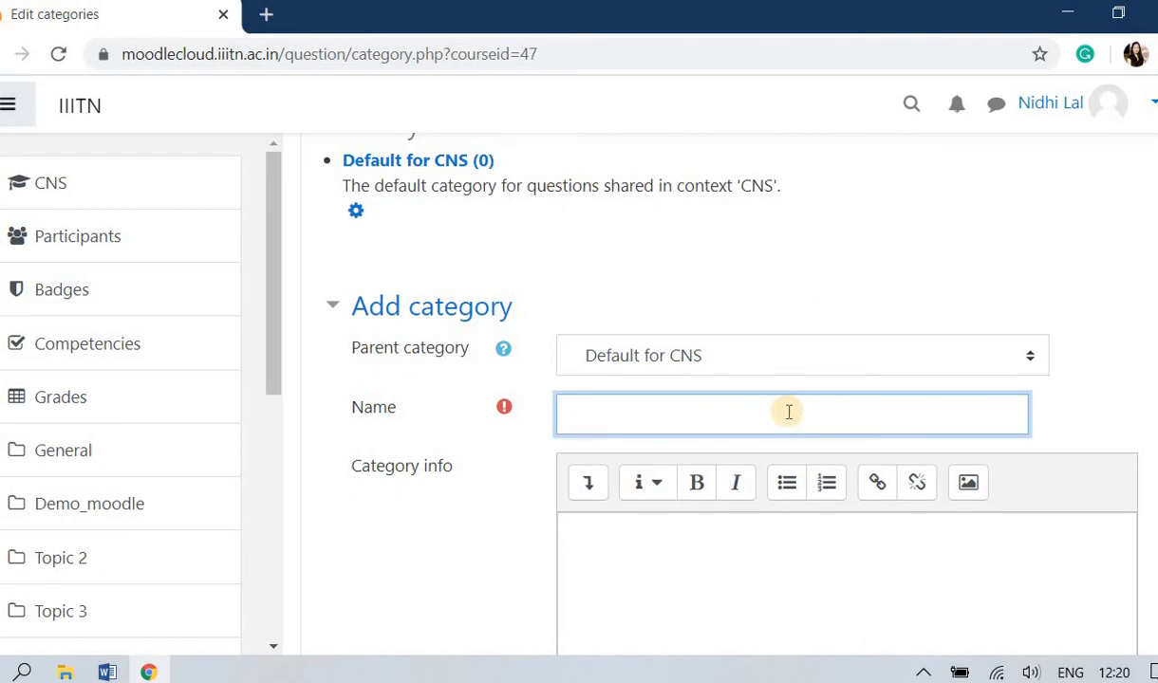
pyautogui.write('demo_frsh1esh1')
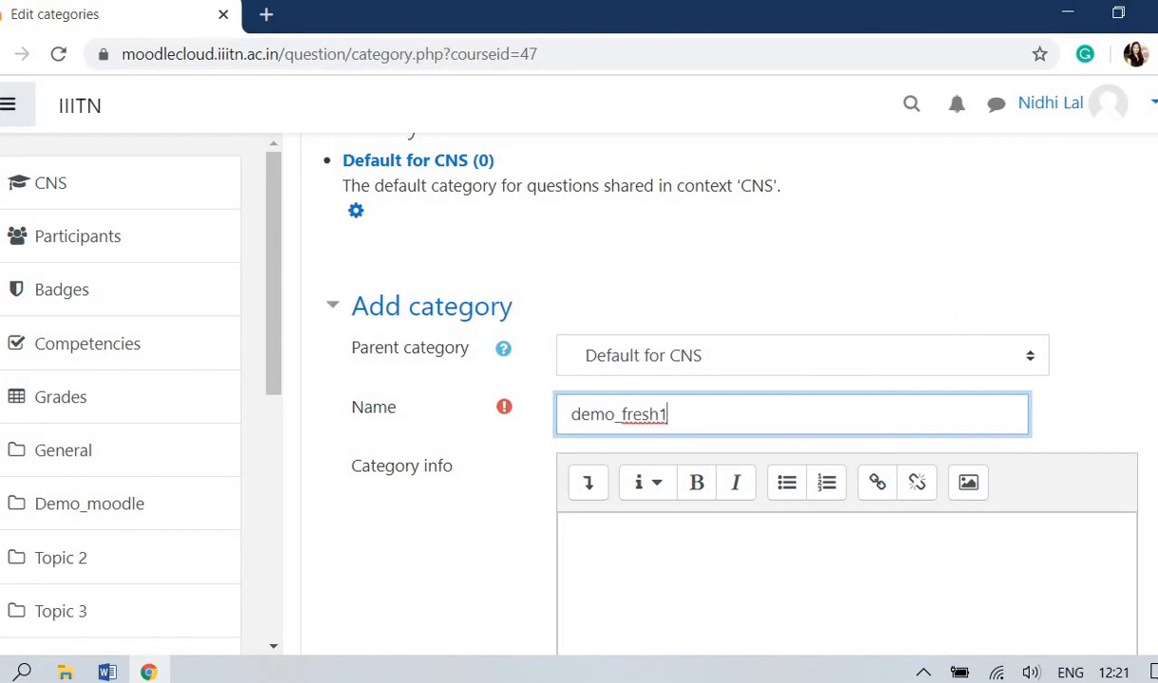
pyautogui.scroll(-2, 721, 398)
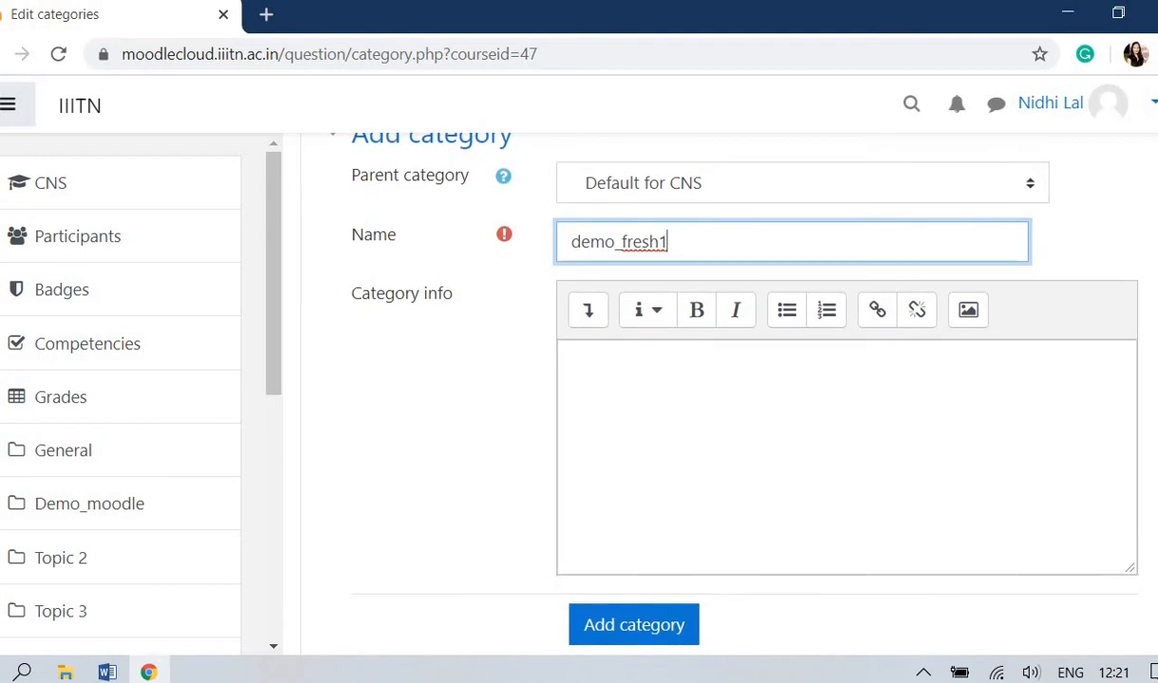
pyautogui.scroll(-1, 916, 287)
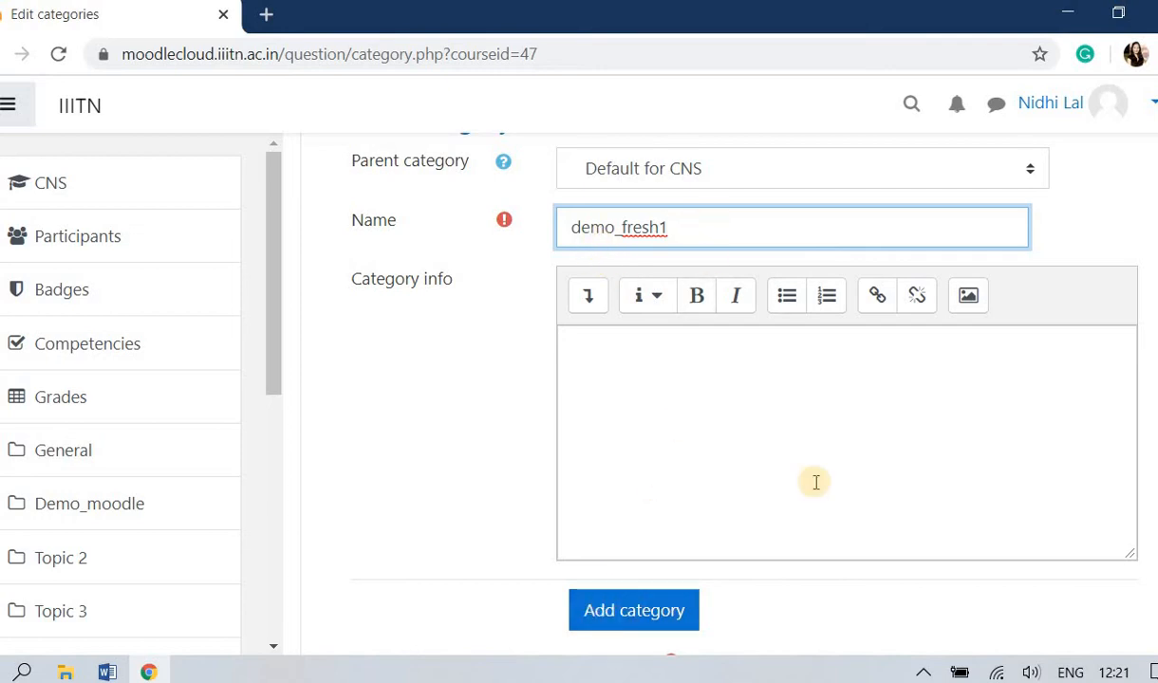
pyautogui.click(610, 610)
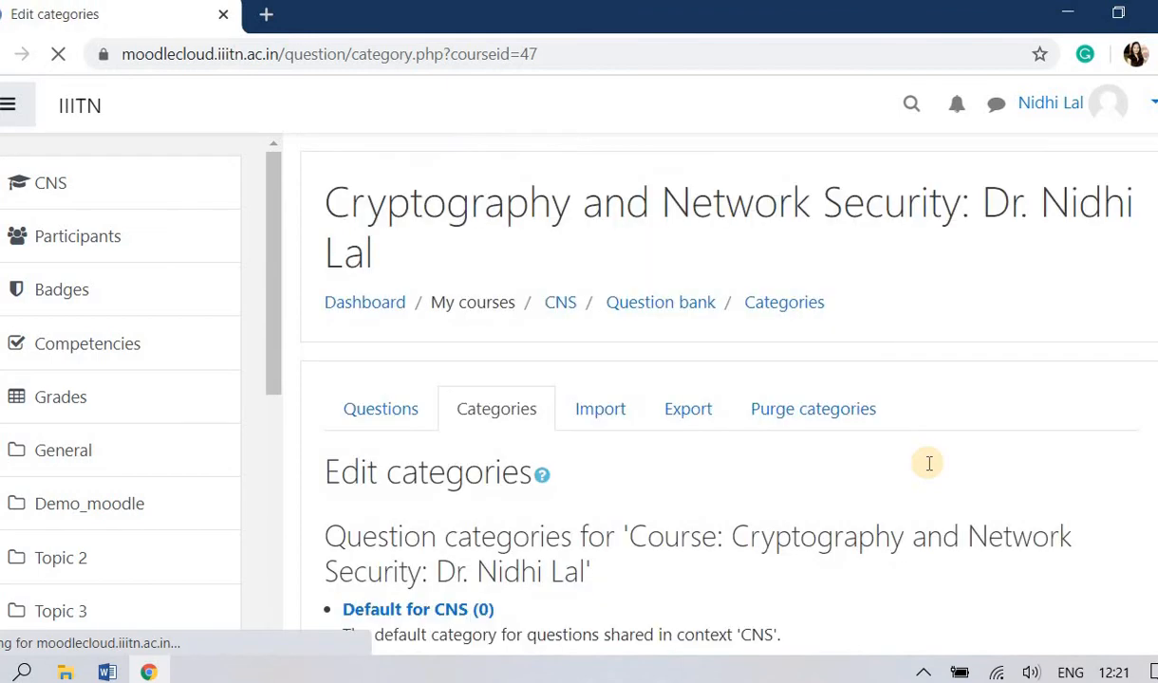
# Add a second question category named demo_fresh2 under Default for CNS
pyautogui.scroll(-4, 721, 389)
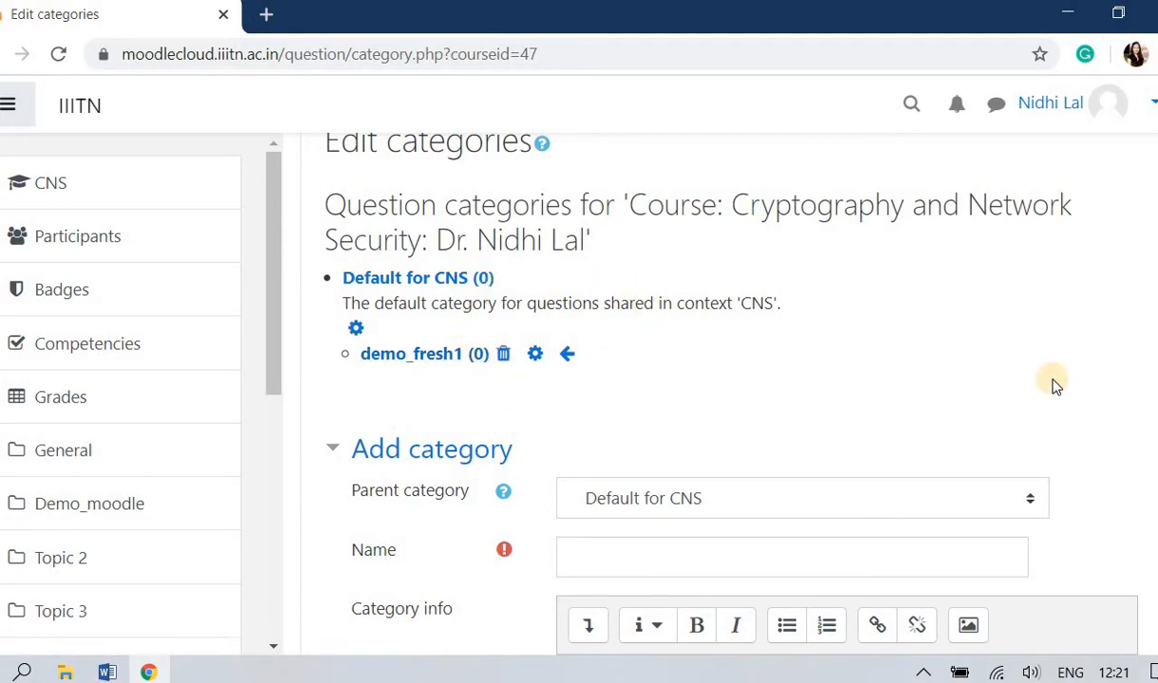
pyautogui.scroll(-2, 721, 389)
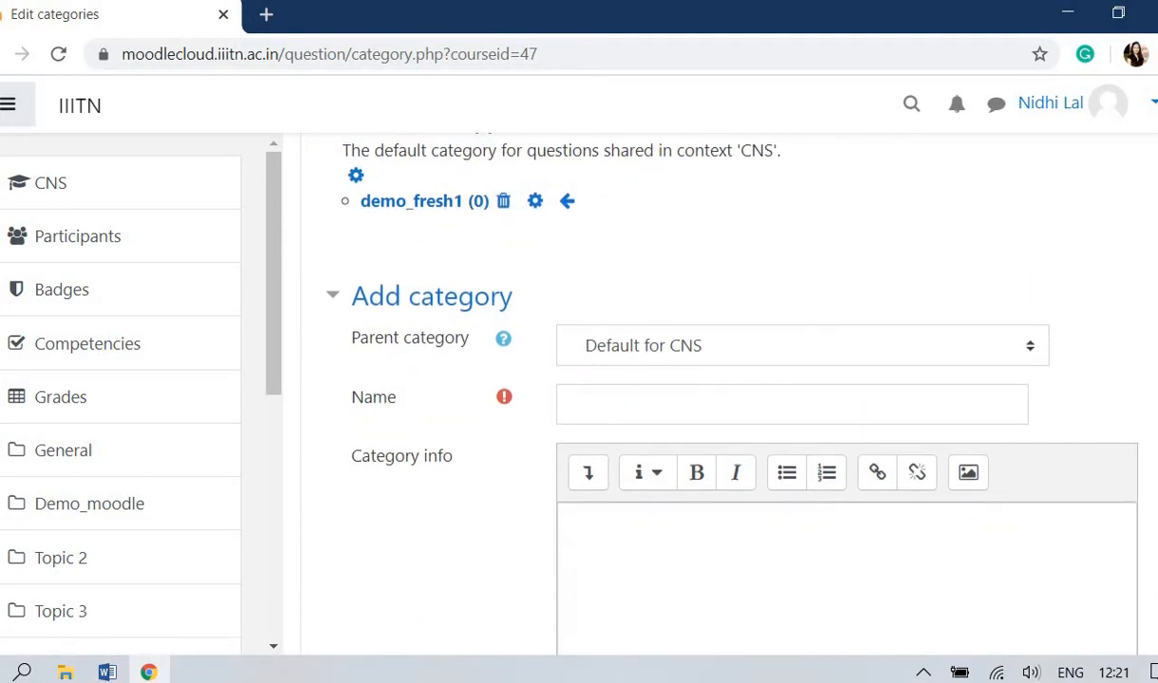
pyautogui.scroll(1, 997, 413)
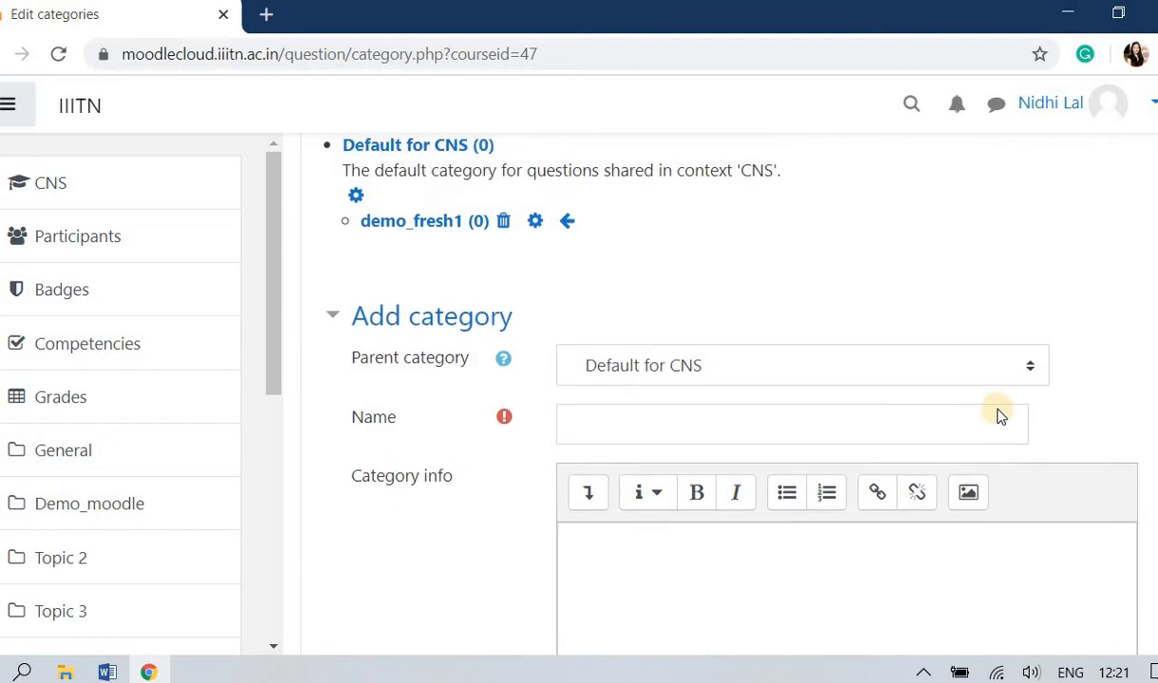
pyautogui.click(837, 424)
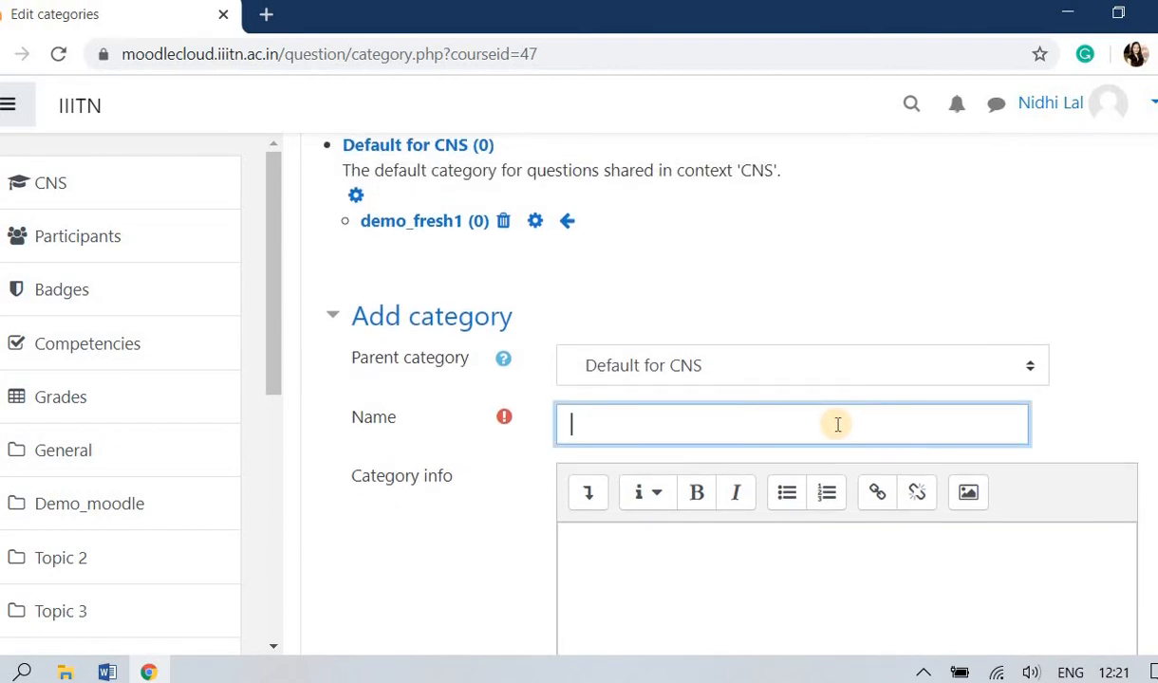
pyautogui.write('demo_fresh2')
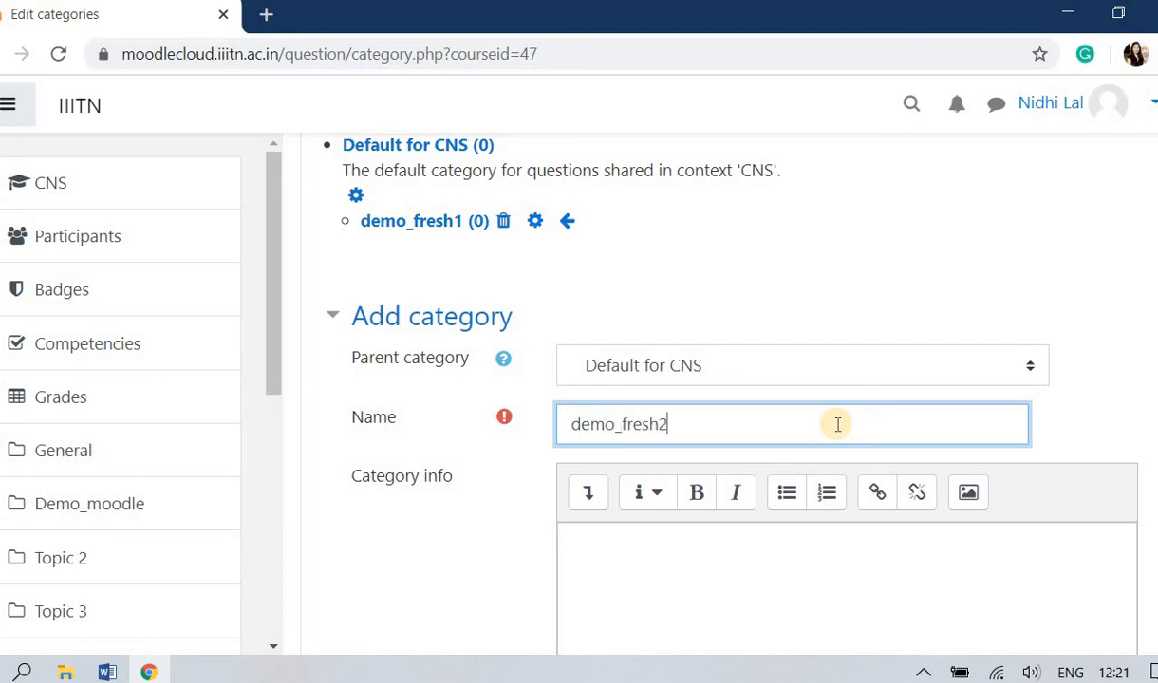
pyautogui.scroll(-3, 721, 379)
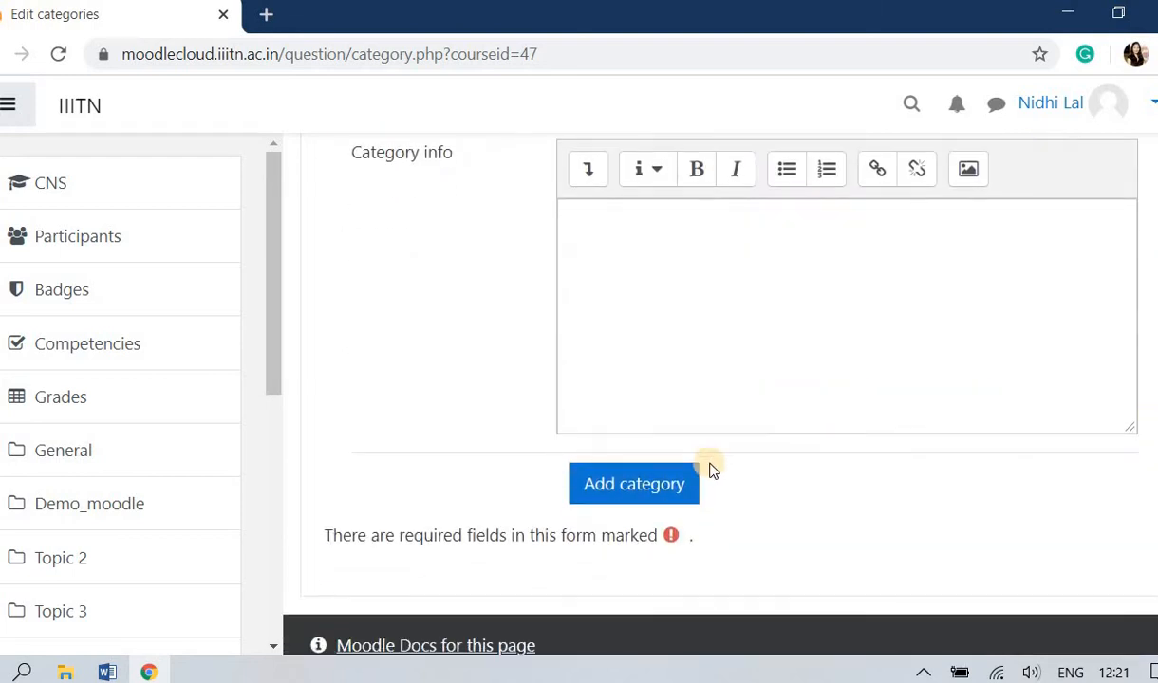
pyautogui.click(658, 484)
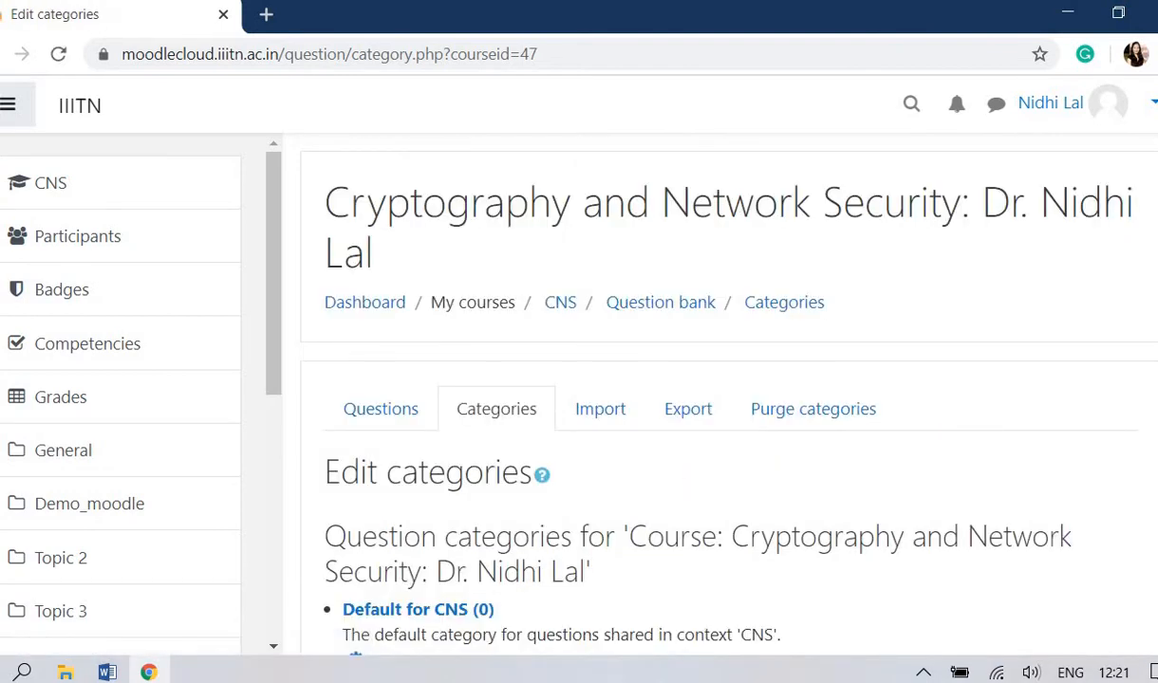
# Add a third question category named demo_fresh3 under the parent category Default for CNS
pyautogui.scroll(-6, 721, 379)
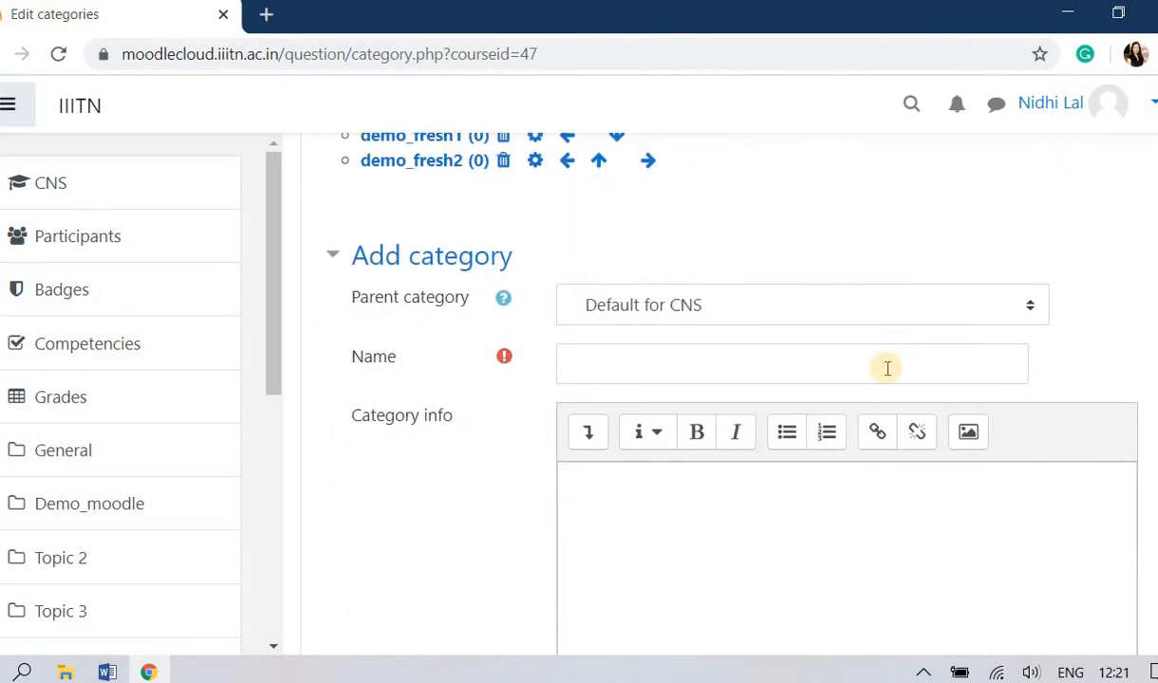
pyautogui.click(887, 368)
pyautogui.write('demo')
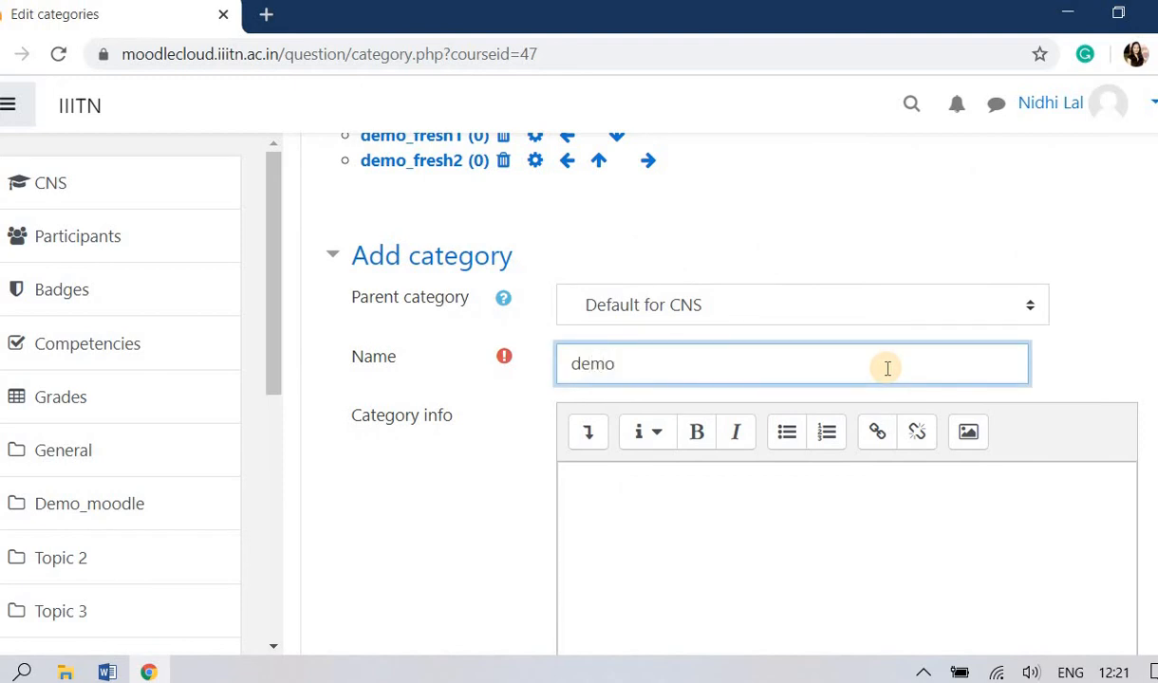
pyautogui.write('_fresh3')
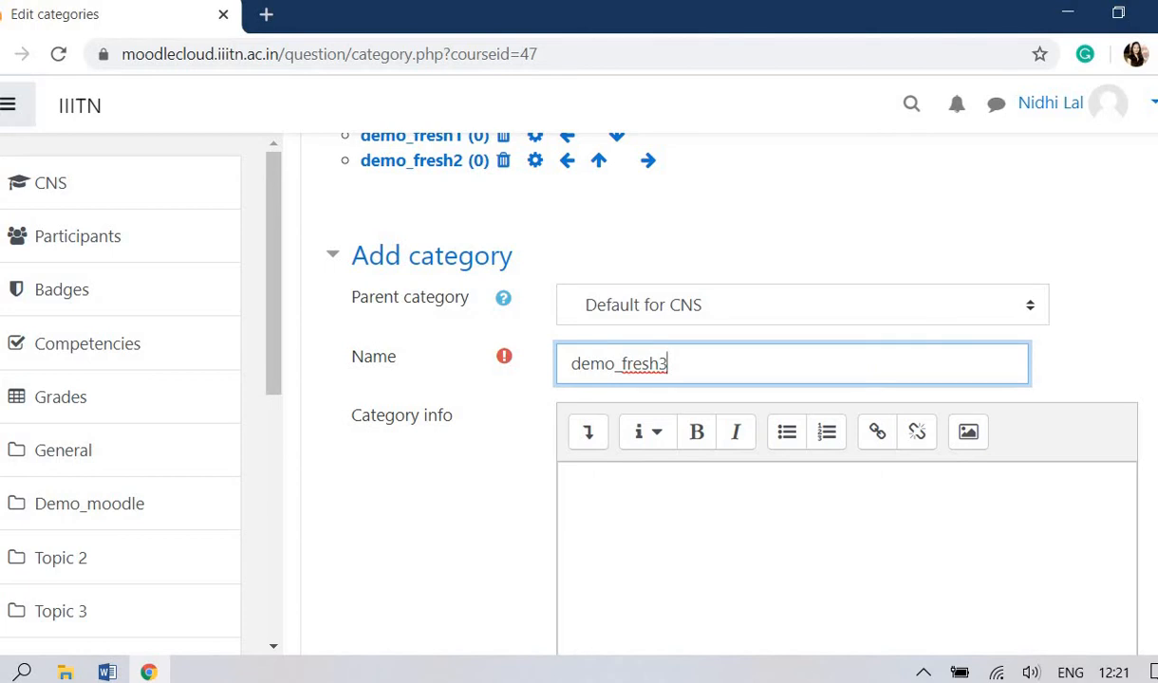
pyautogui.scroll(-5, 1132, 473)
pyautogui.click(656, 414)
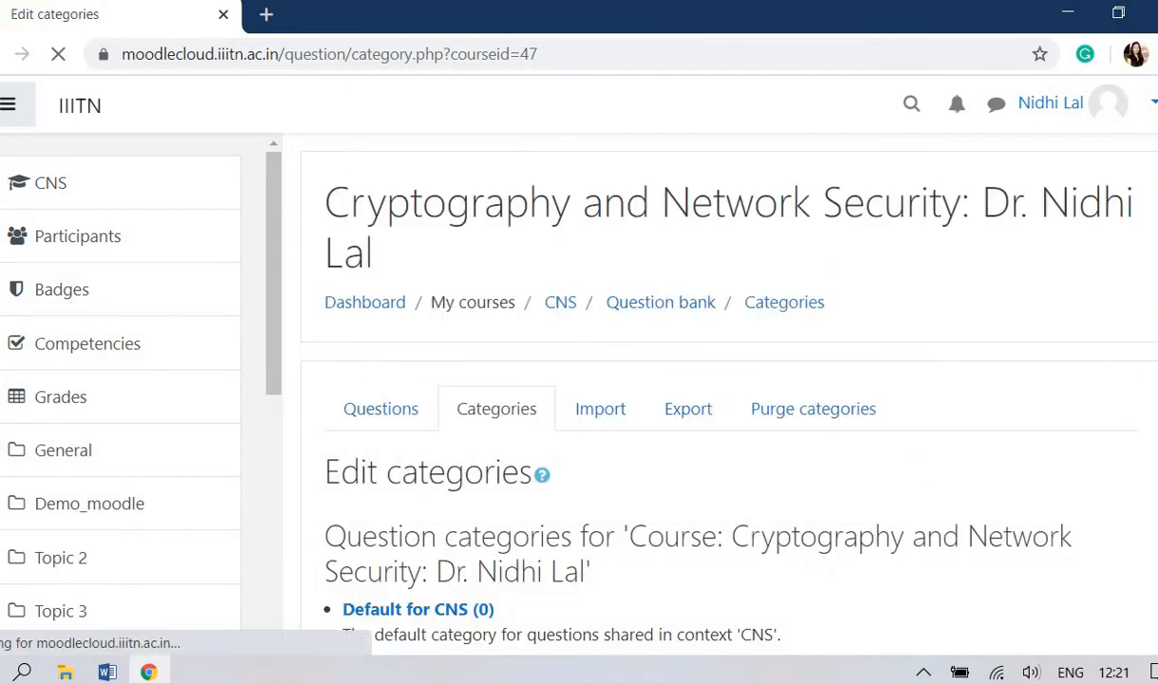
pyautogui.scroll(-4, 721, 380)
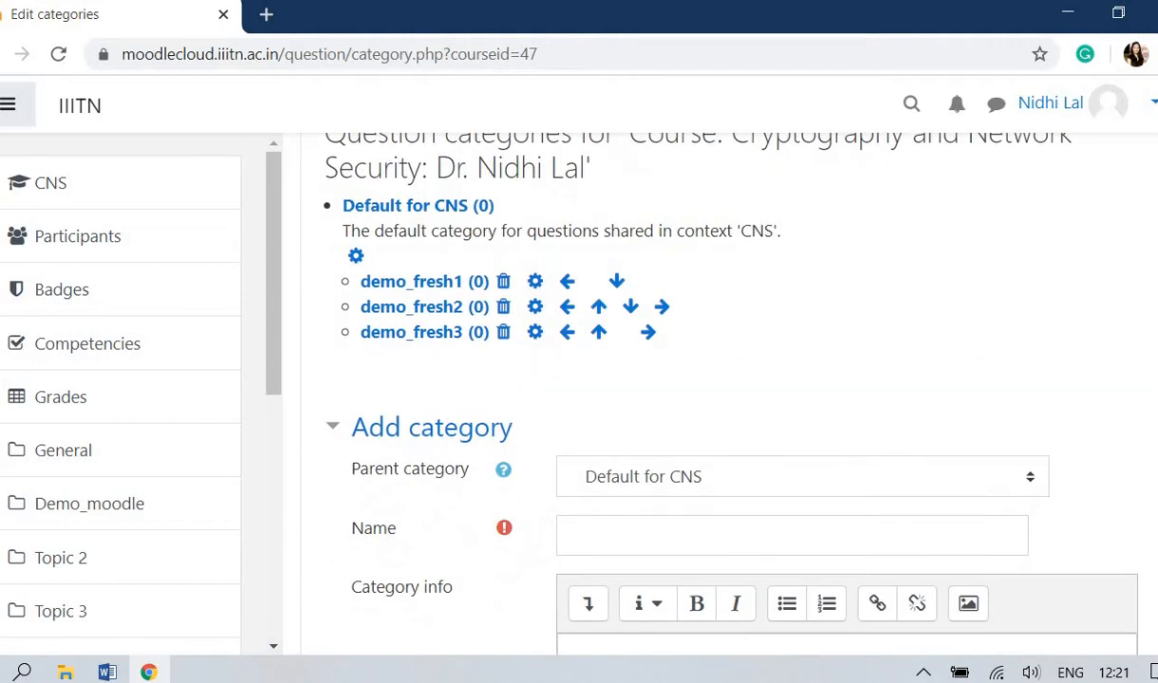
pyautogui.scroll(-3, 721, 379)
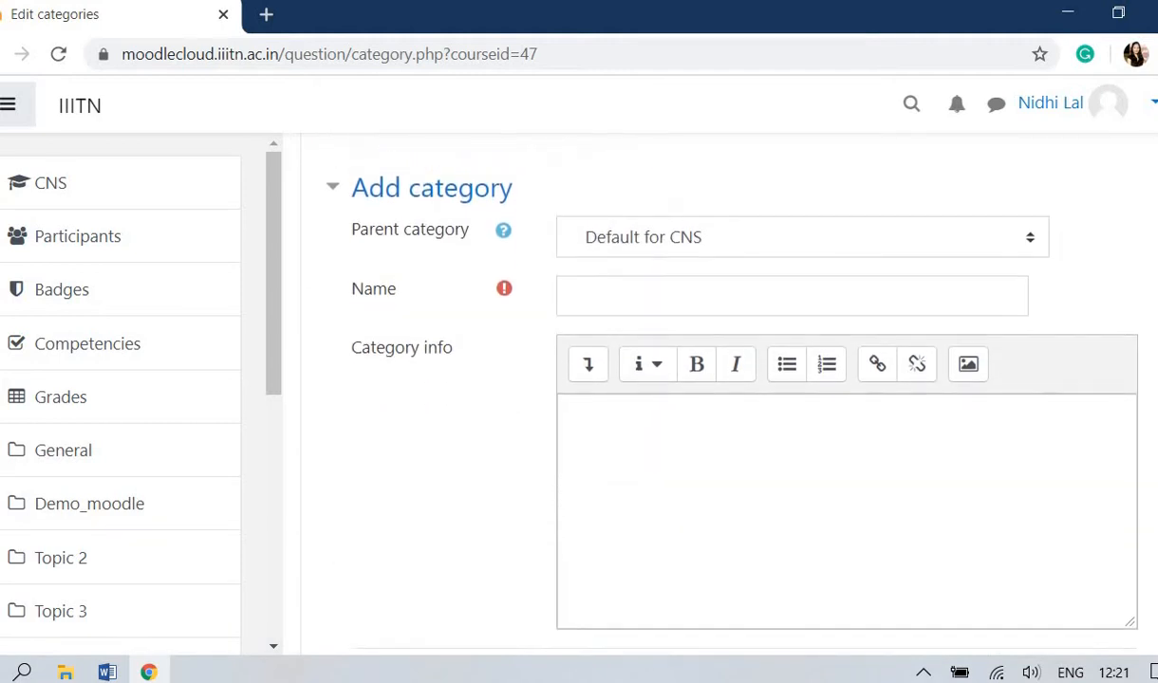
# Return to the question bank's Questions page and select the demo_fresh1 category
pyautogui.scroll(5, 721, 379)
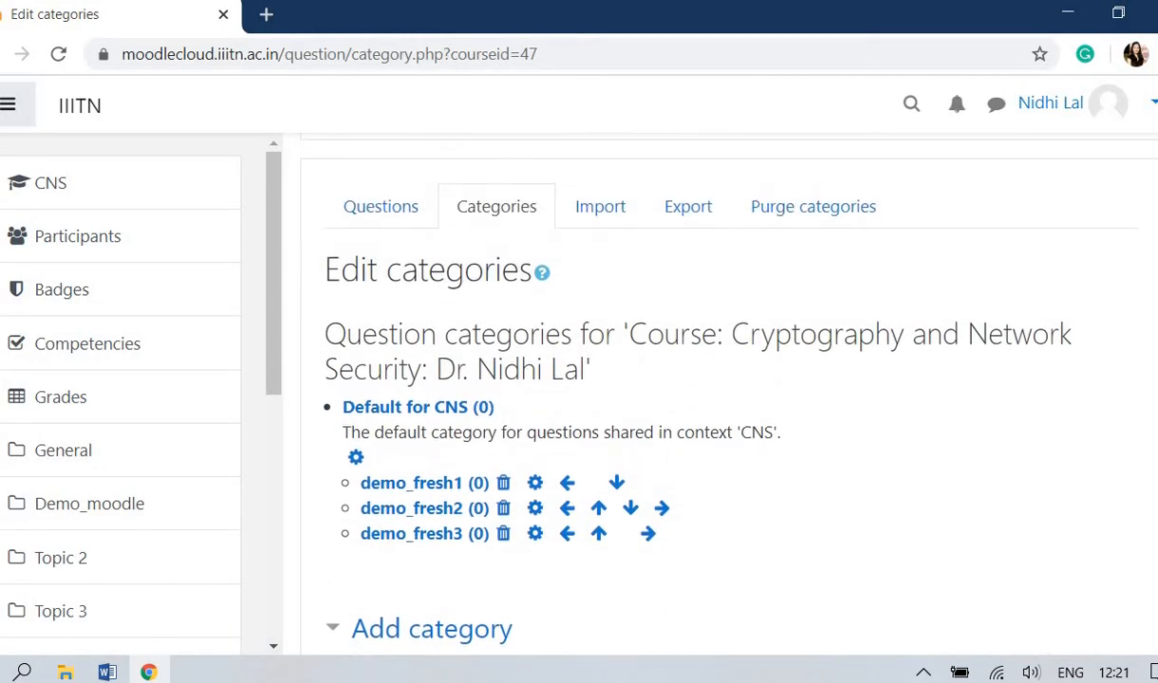
pyautogui.click(366, 211)
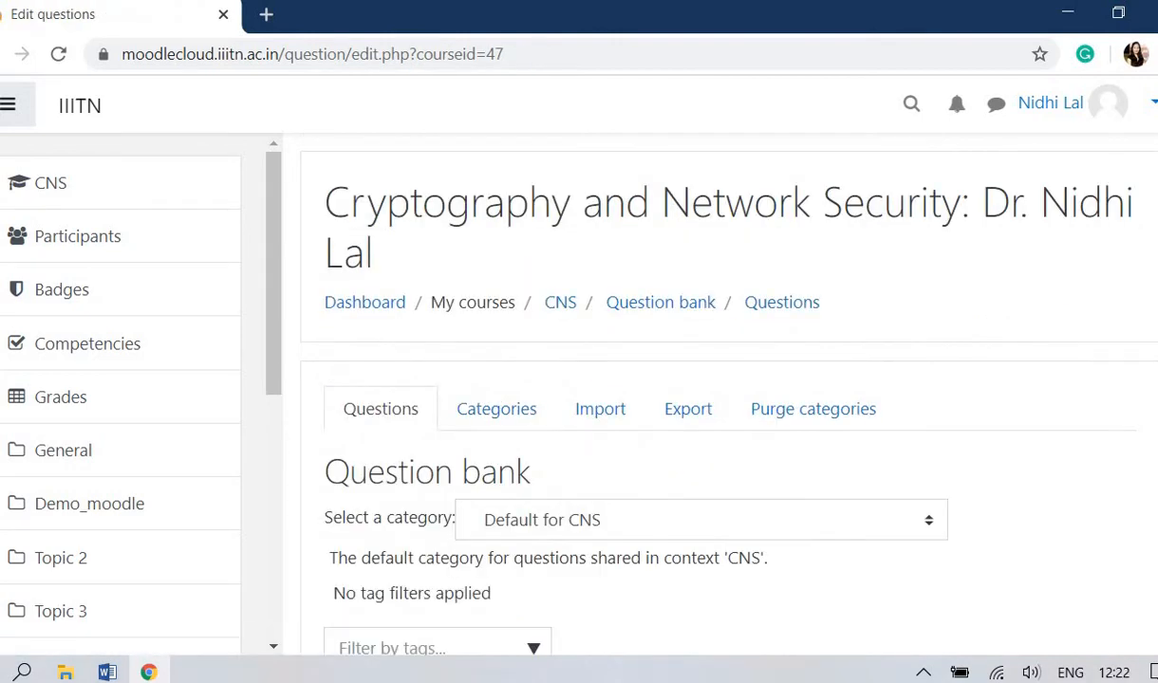
pyautogui.scroll(-2, 564, 276)
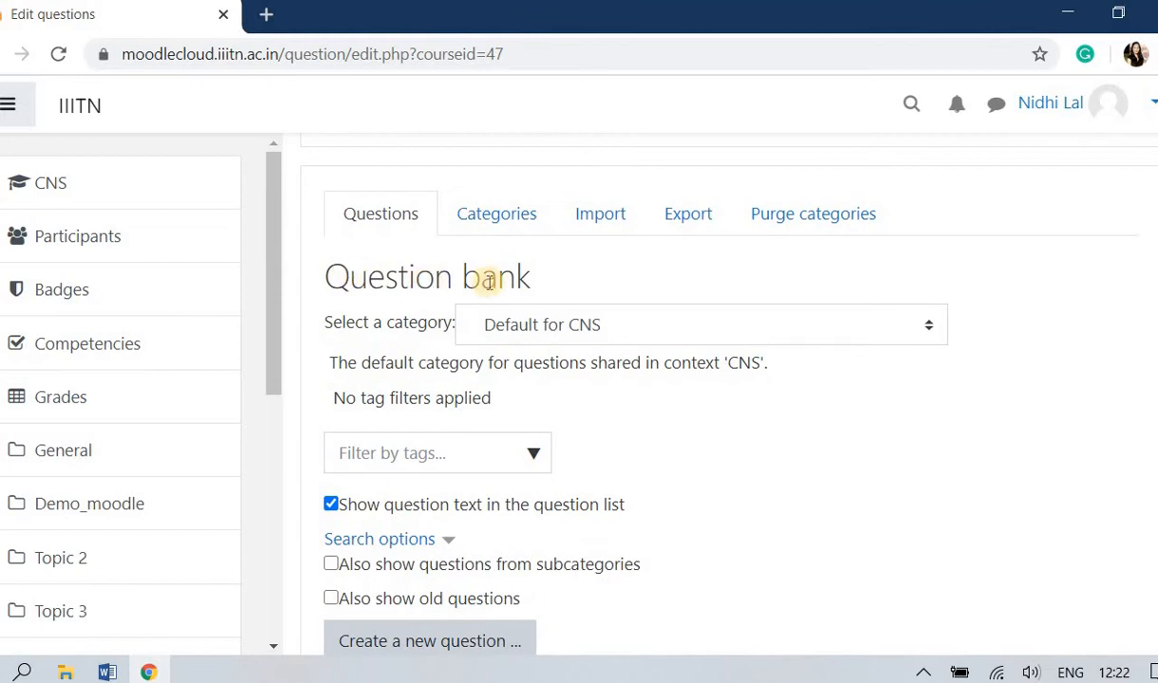
pyautogui.click(614, 334)
pyautogui.click(569, 462)
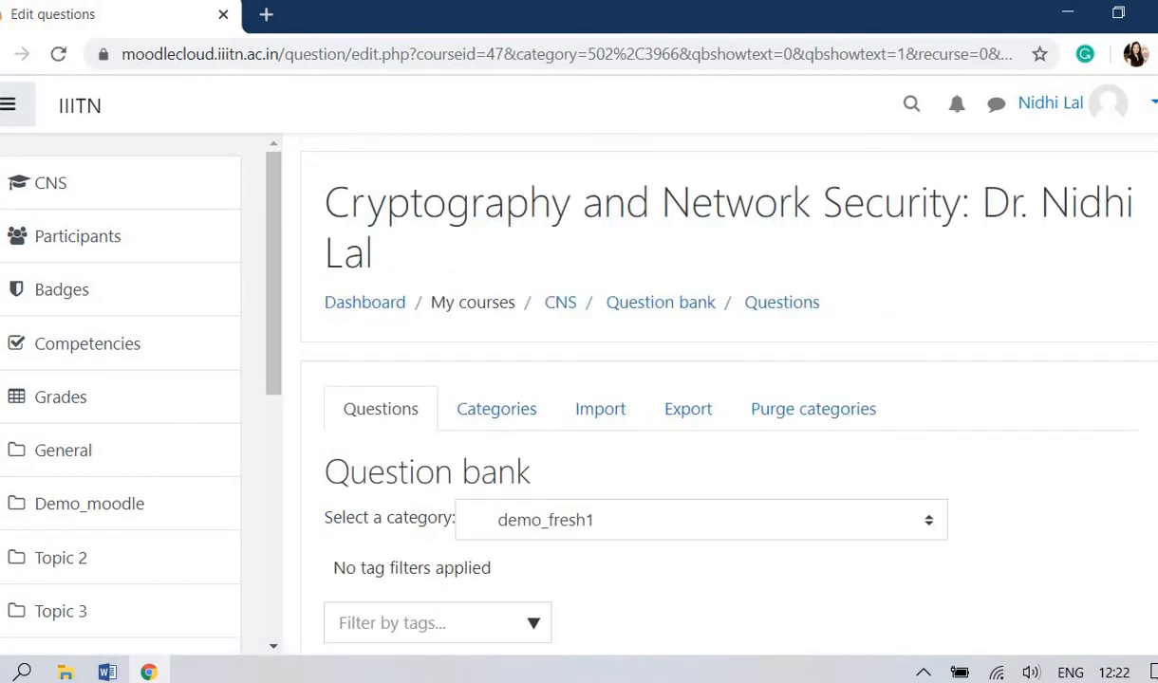
pyautogui.scroll(-3, 721, 398)
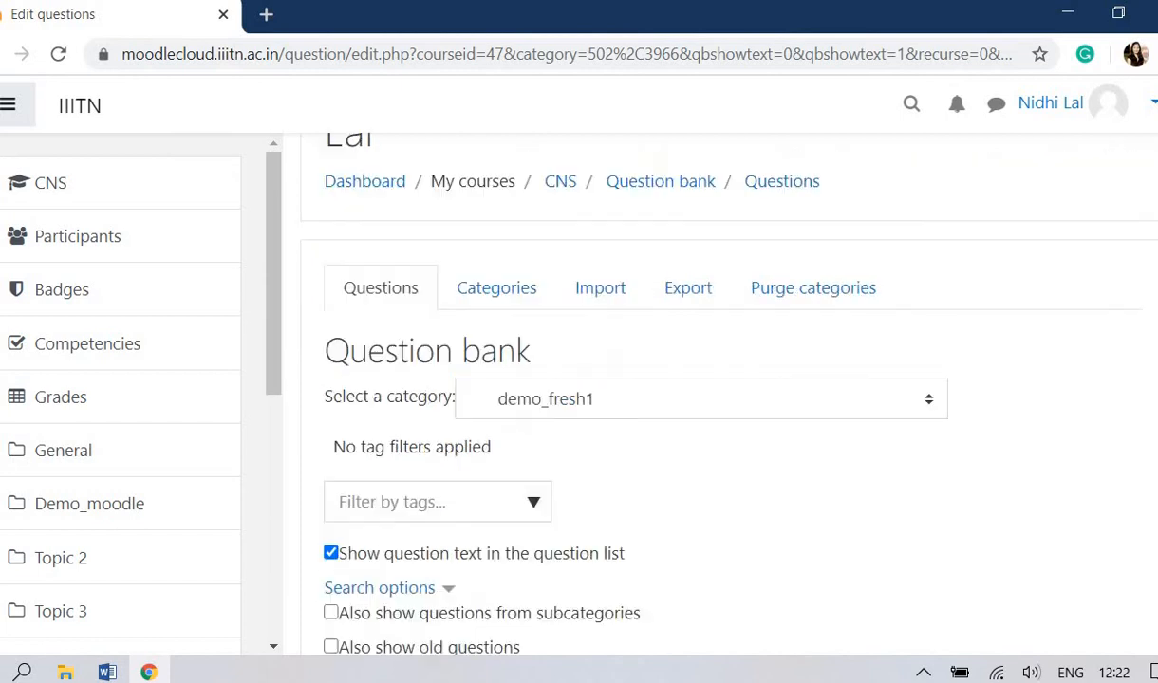
pyautogui.scroll(1, 821, 454)
pyautogui.scroll(-2, 821, 453)
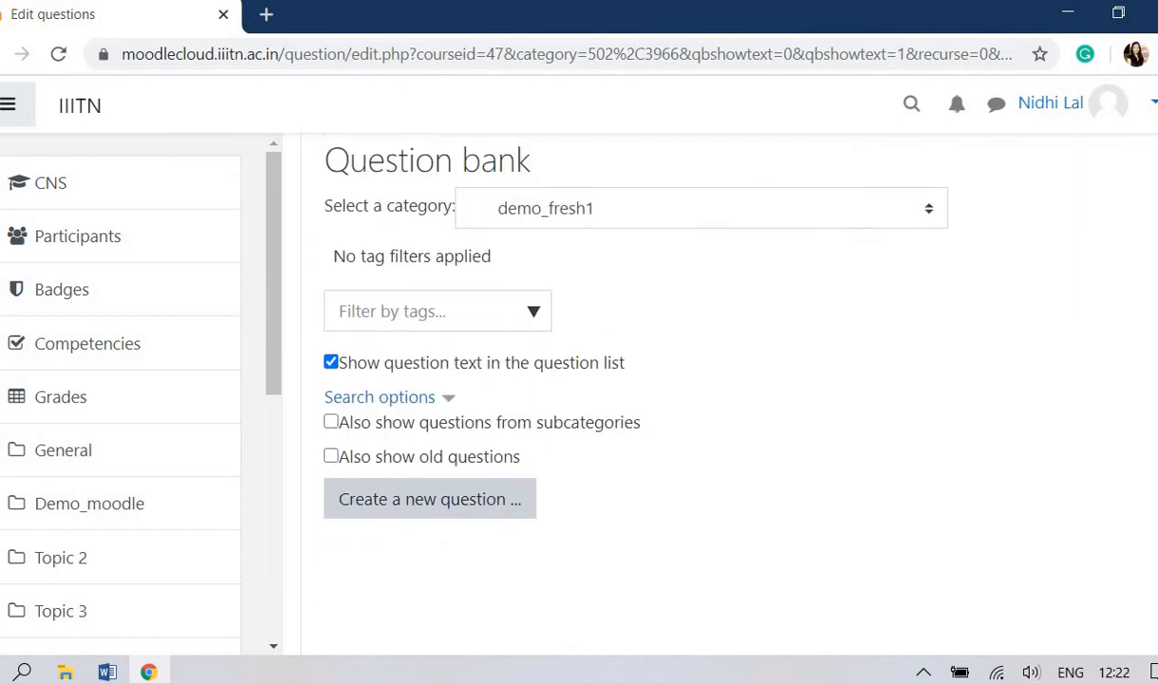
pyautogui.click(408, 494)
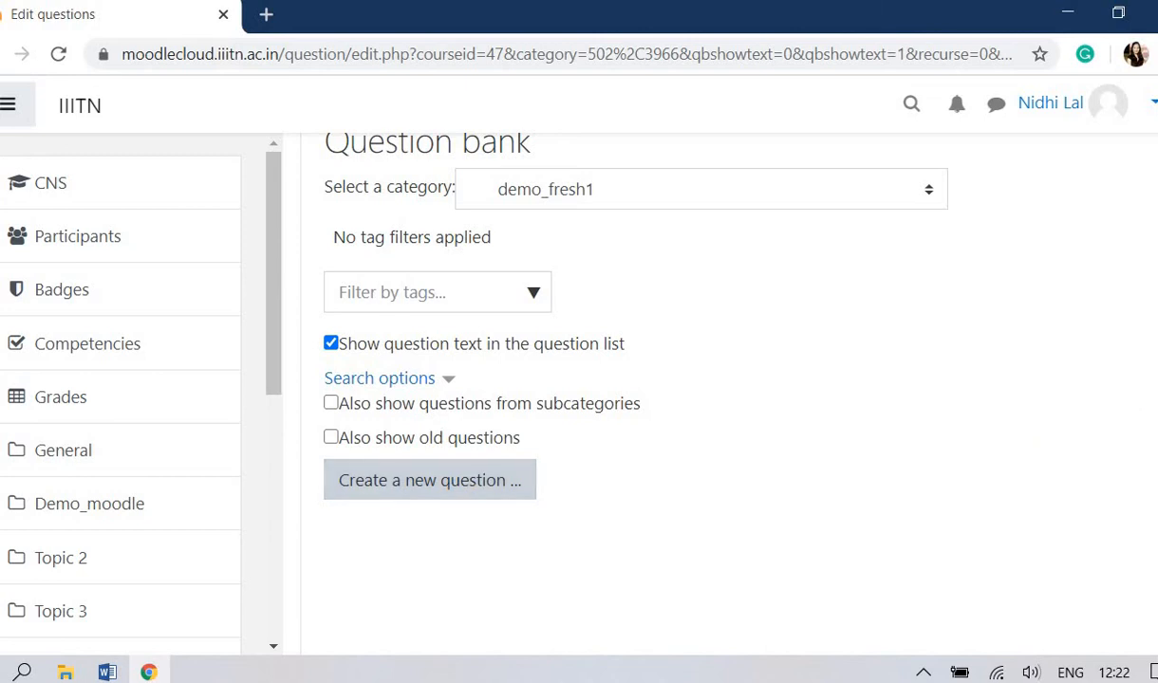
# Start a question import for the demo_fresh1 category with Aiken format as the file format
pyautogui.scroll(3, 757, 355)
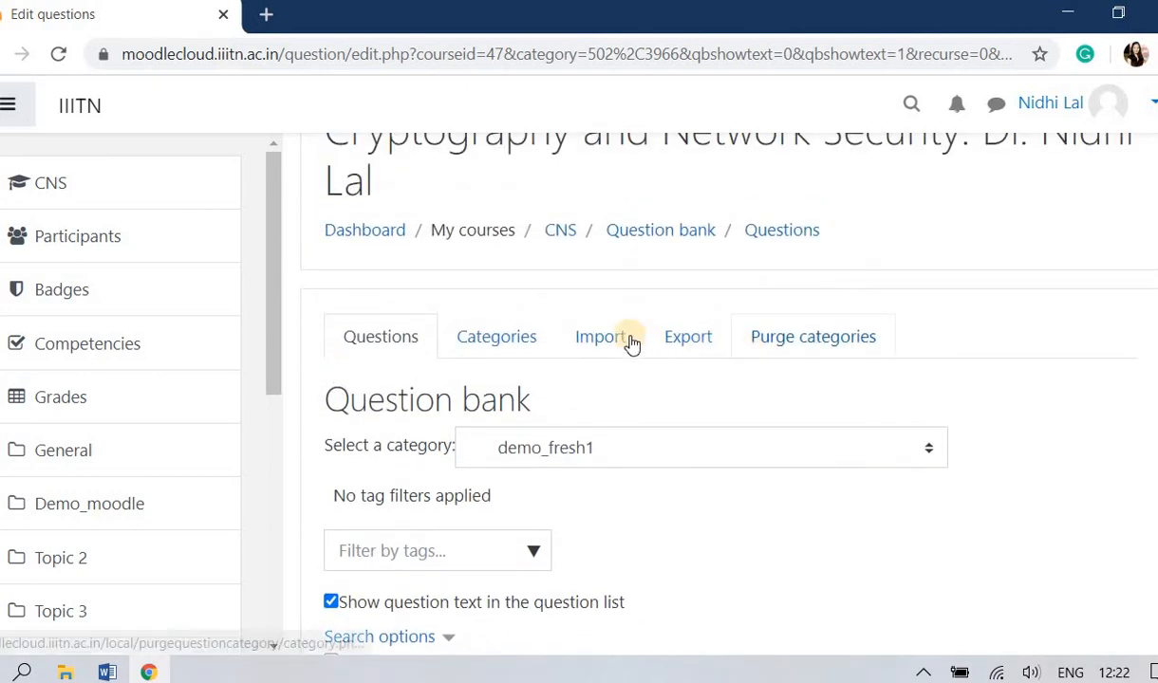
pyautogui.click(607, 341)
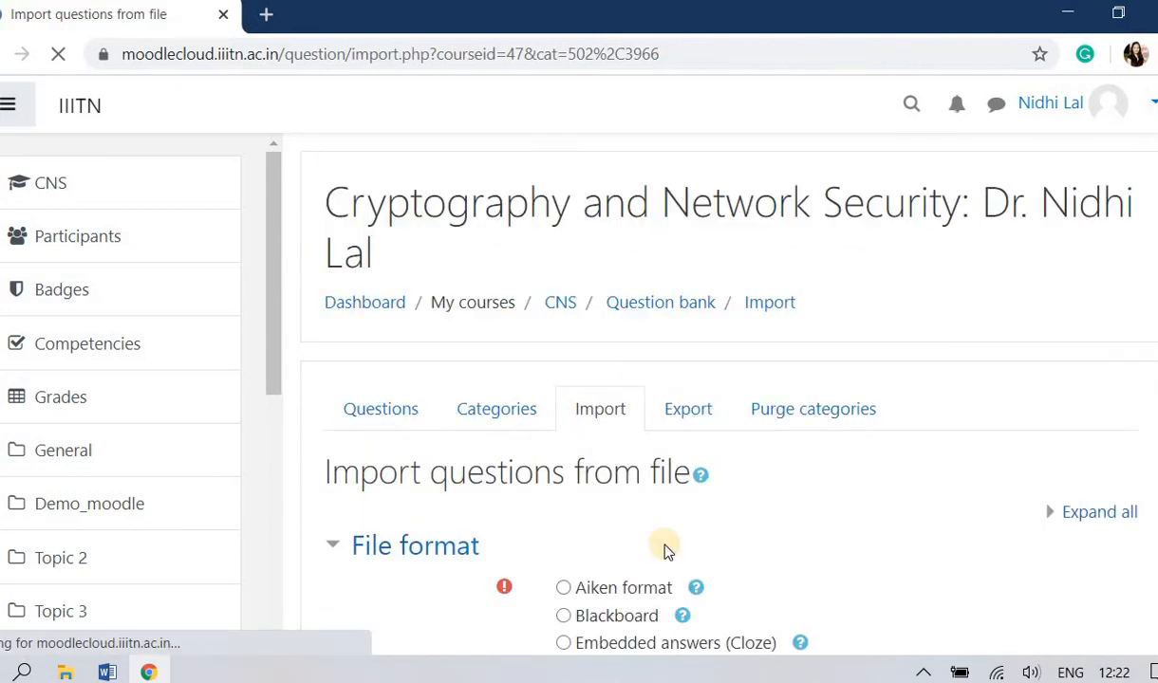
pyautogui.click(600, 590)
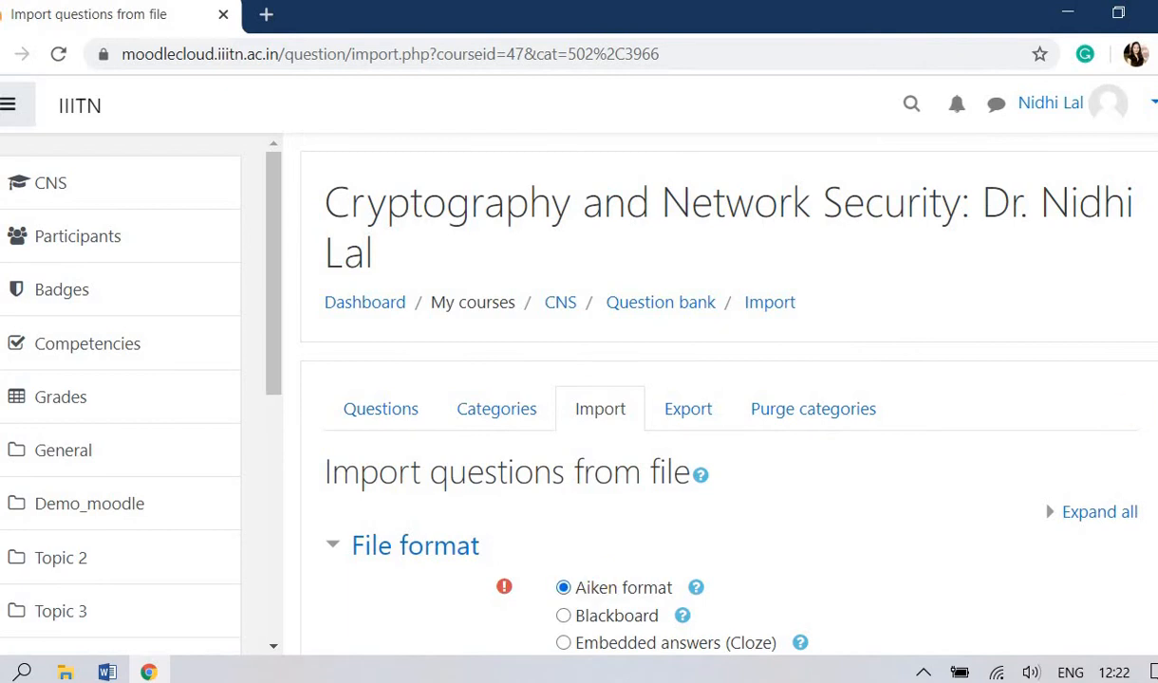
# Upload the text file demo_fresh1.txt from the demo_moodle folder as the question import file
pyautogui.scroll(-5, 721, 427)
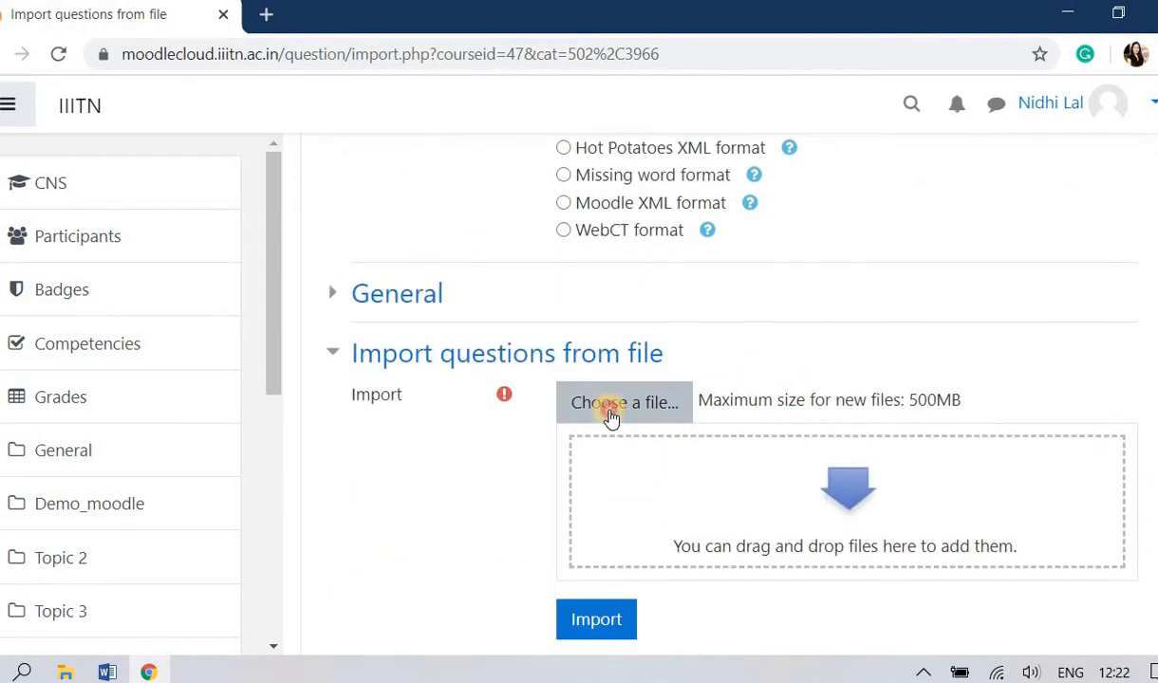
pyautogui.click(611, 418)
pyautogui.click(174, 210)
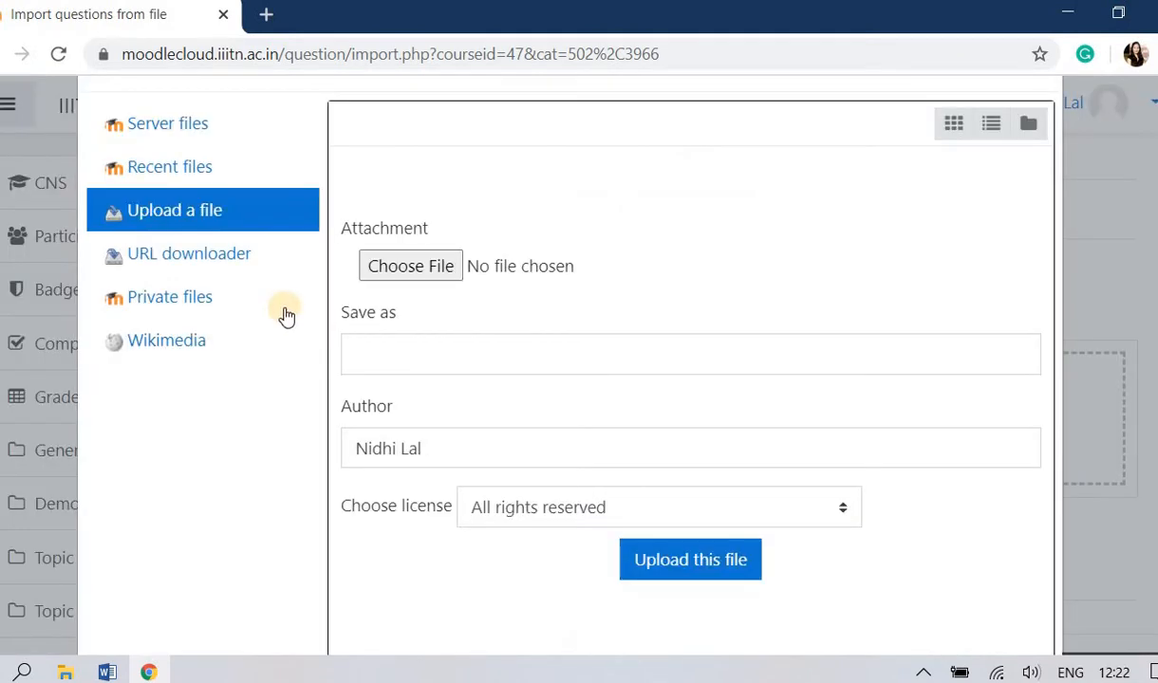
pyautogui.click(411, 267)
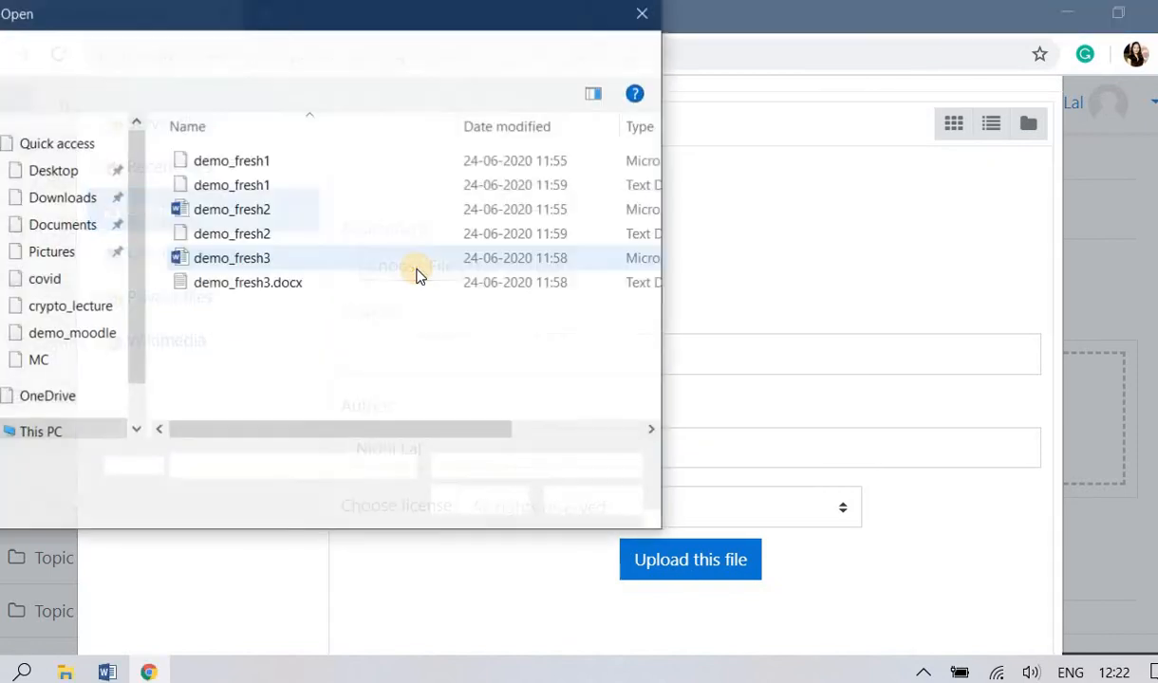
pyautogui.click(260, 184)
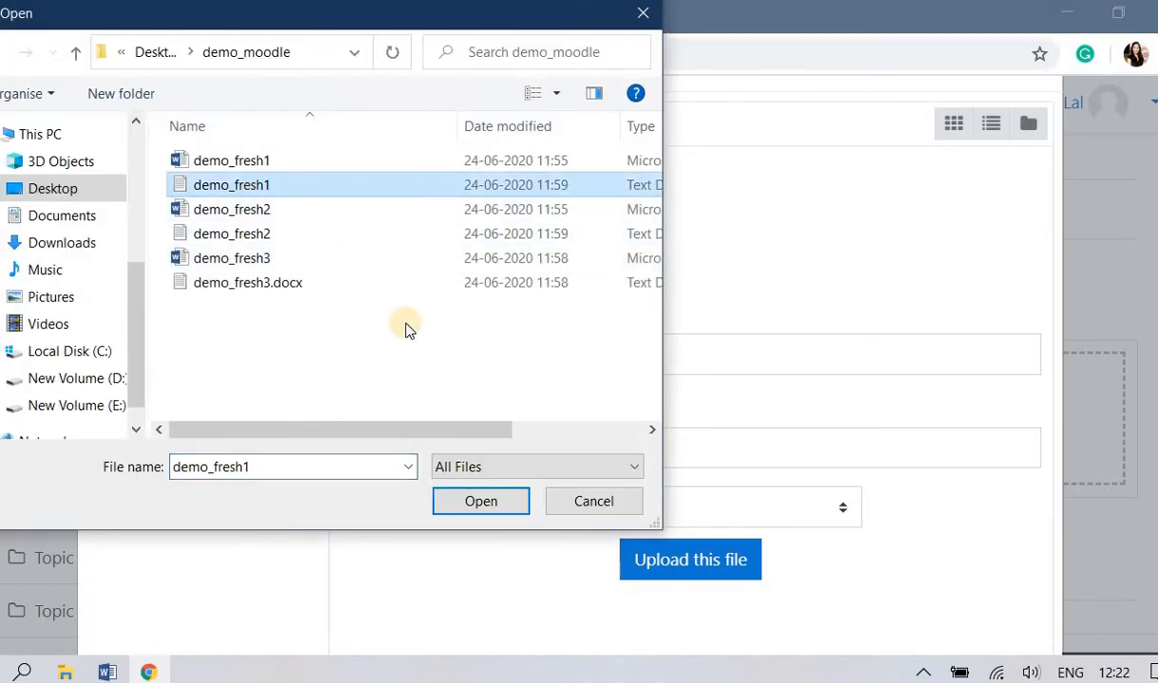
pyautogui.click(468, 499)
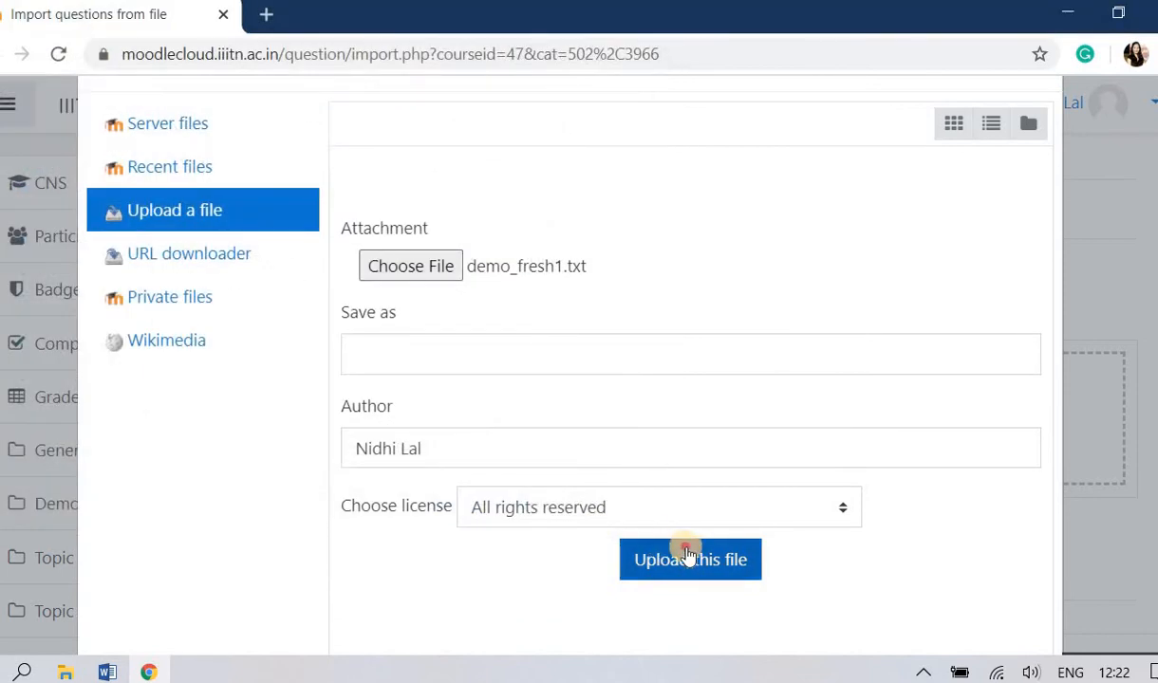
pyautogui.click(685, 558)
# Import the questions from demo_fresh1.txt and continue to the question bank list
pyautogui.click(619, 531)
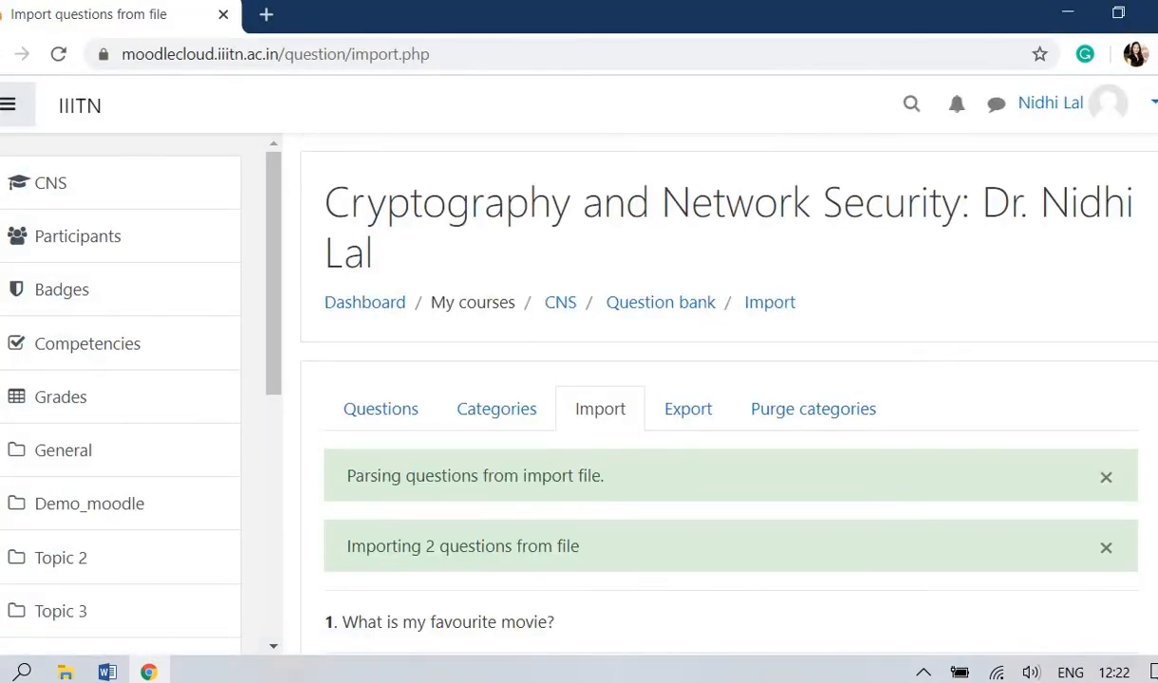
pyautogui.scroll(-3, 730, 398)
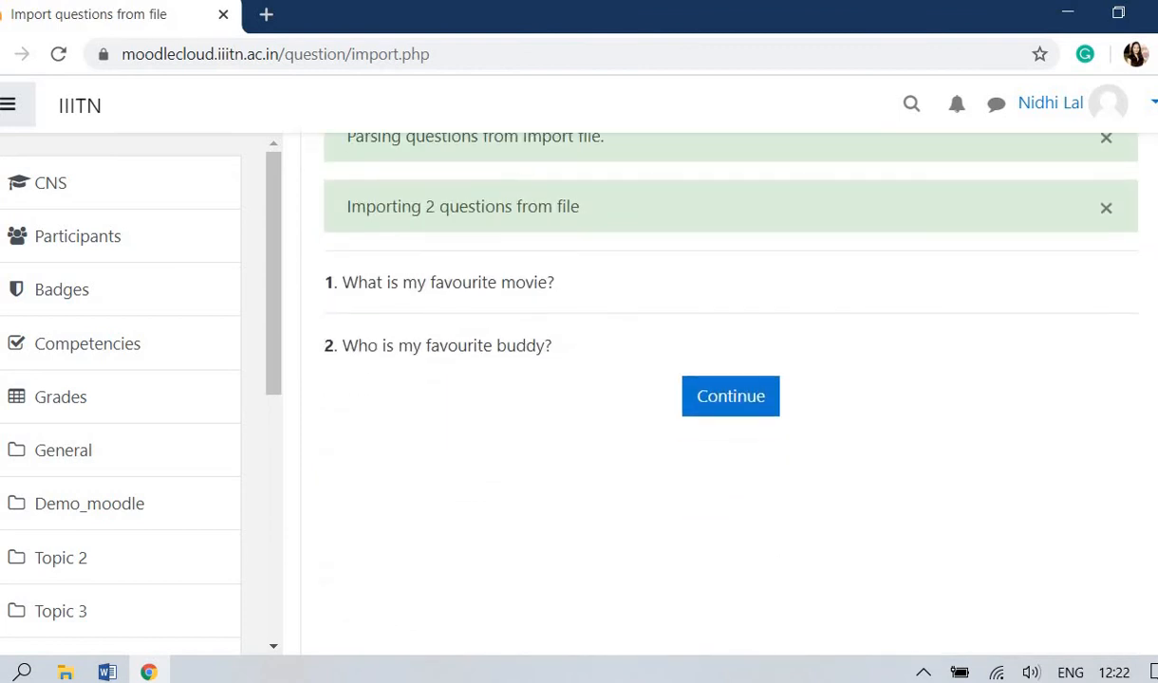
pyautogui.click(736, 394)
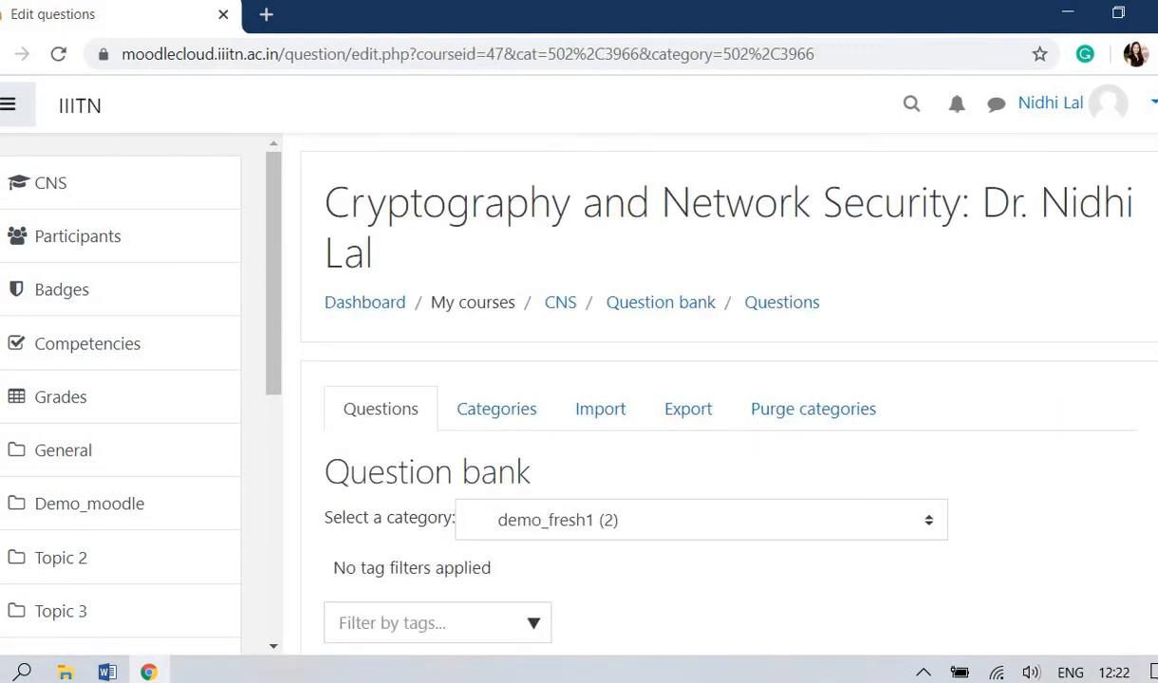
# Switch the question bank to the demo_fresh2 category
pyautogui.scroll(-2, 680, 328)
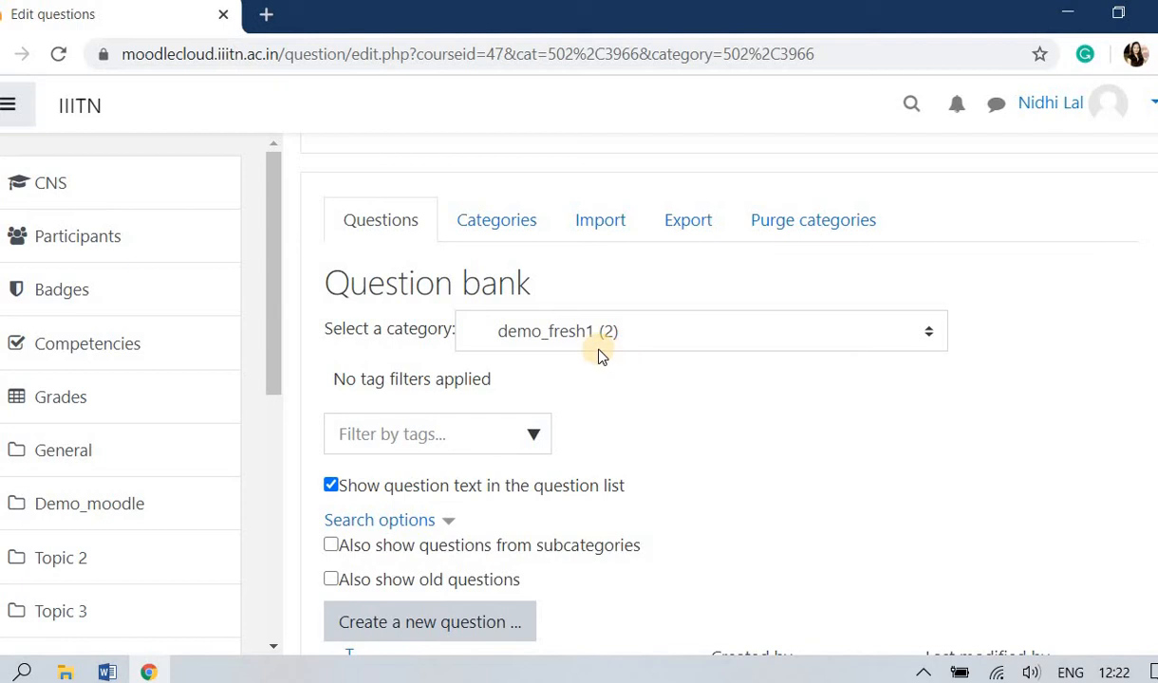
pyautogui.click(588, 344)
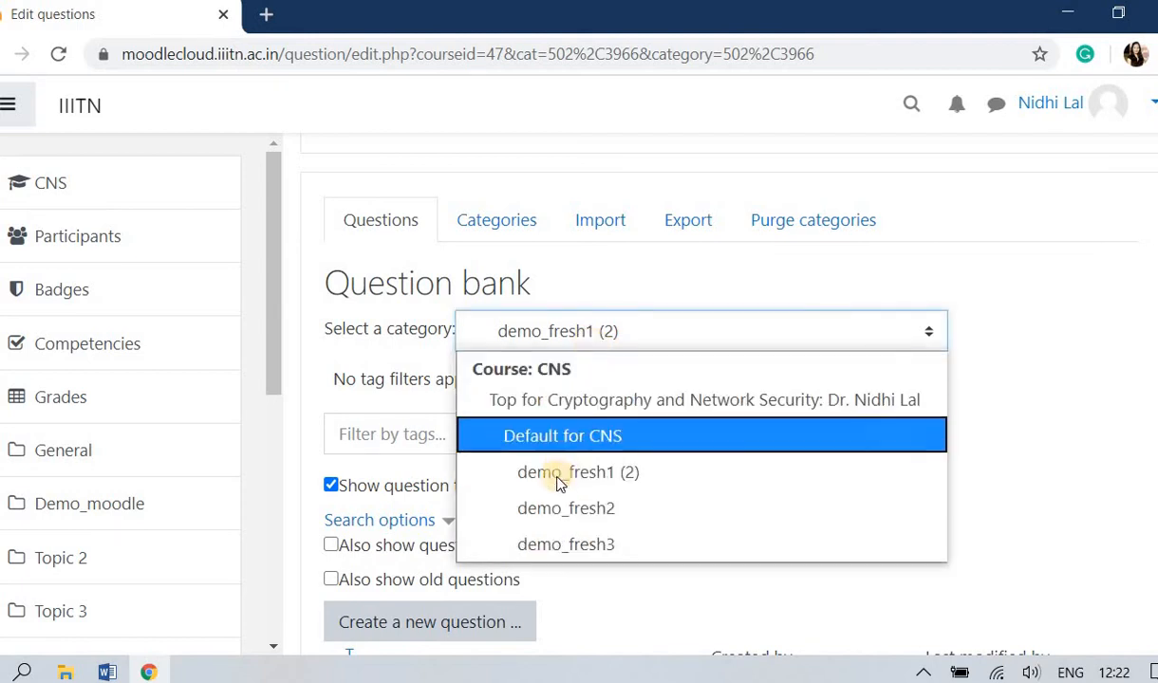
pyautogui.click(553, 509)
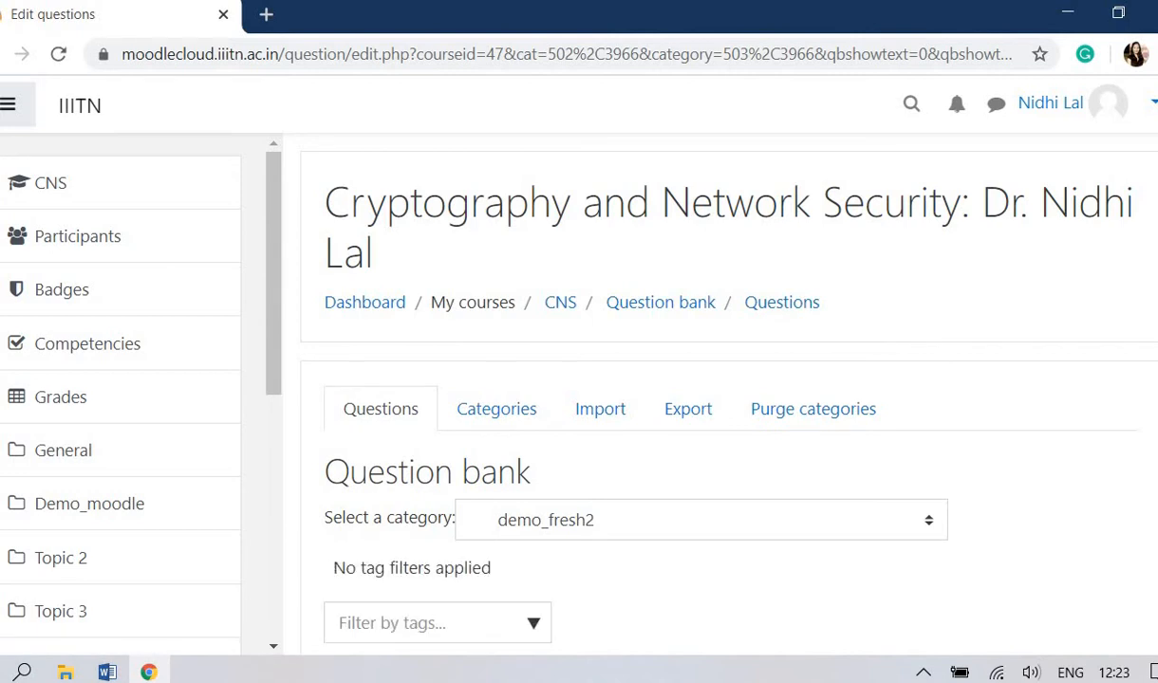
pyautogui.scroll(-3, 721, 399)
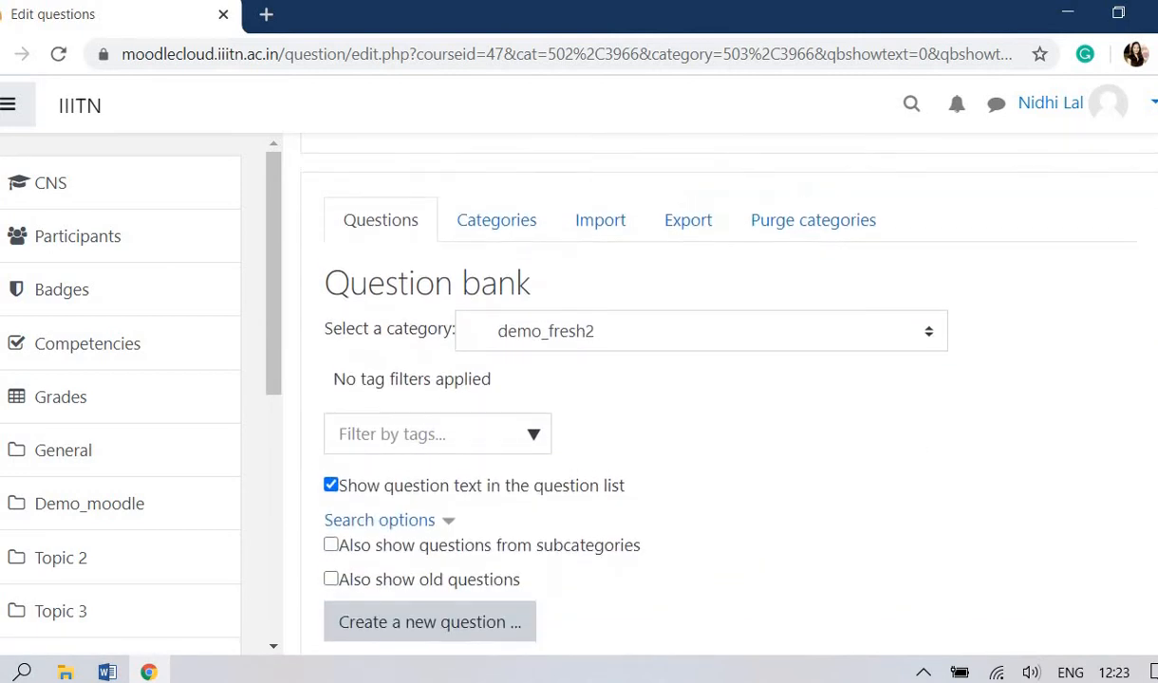
# Start a question import for the demo_fresh2 category with Aiken format selected
pyautogui.scroll(3, 721, 399)
pyautogui.click(584, 379)
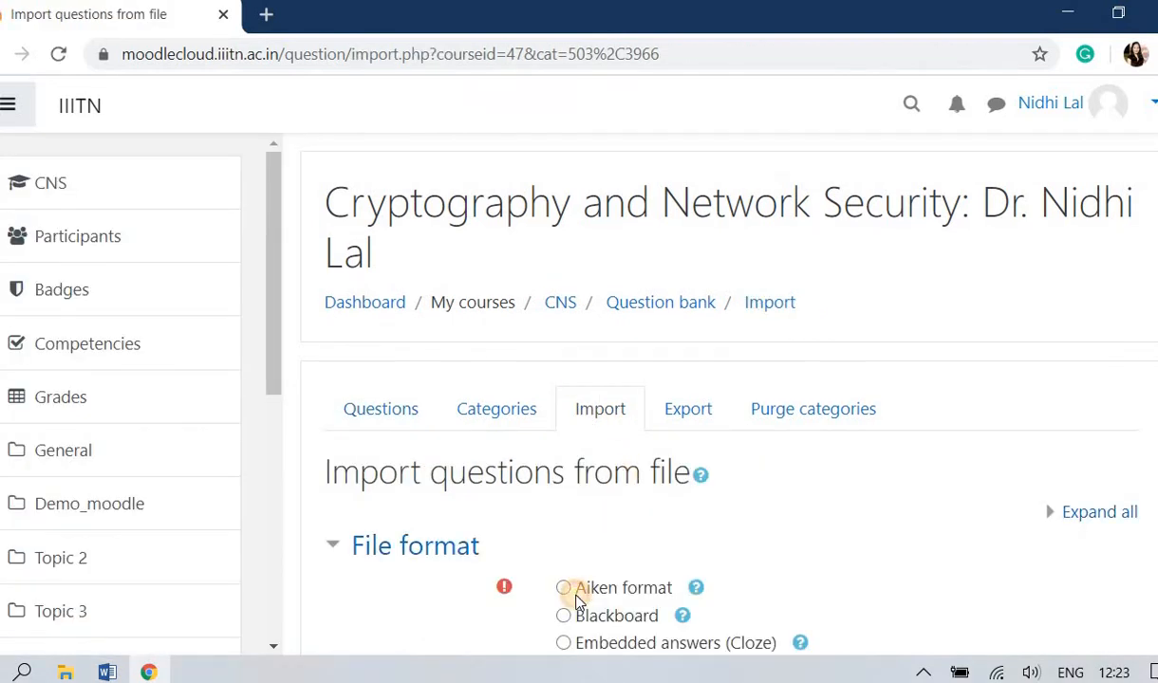
pyautogui.click(577, 596)
# Upload the text file demo_fresh2.txt from the demo_moodle folder as the question import file
pyautogui.scroll(-5, 759, 473)
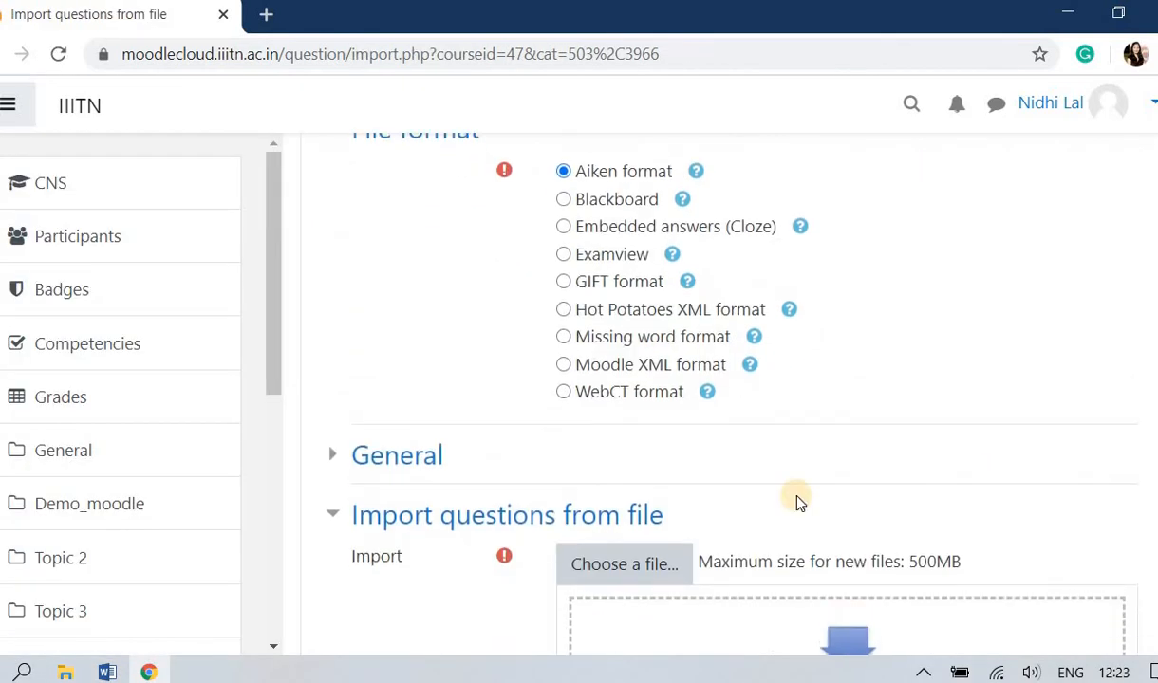
pyautogui.click(643, 565)
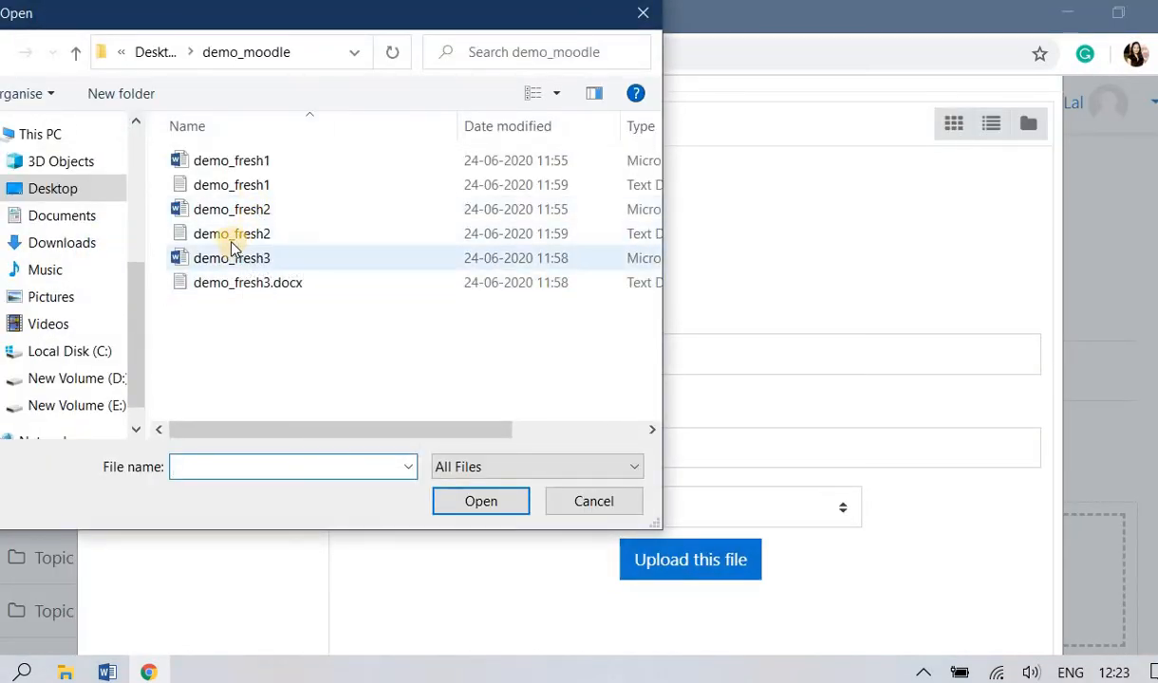
pyautogui.click(232, 235)
pyautogui.click(465, 500)
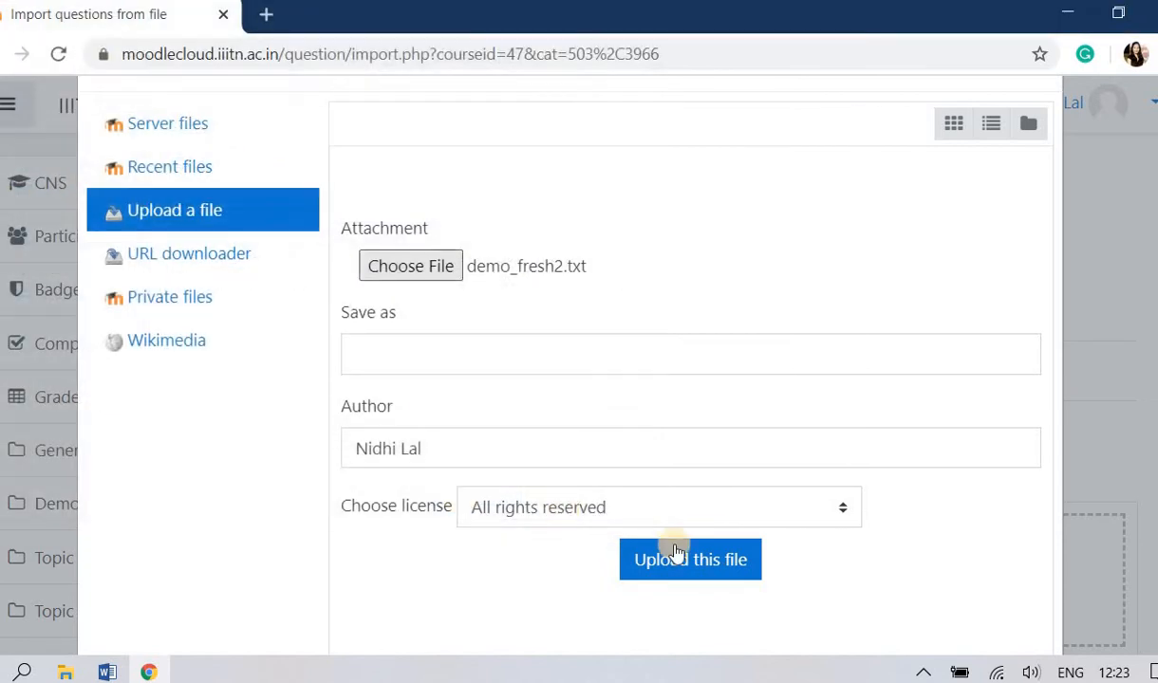
pyautogui.click(674, 557)
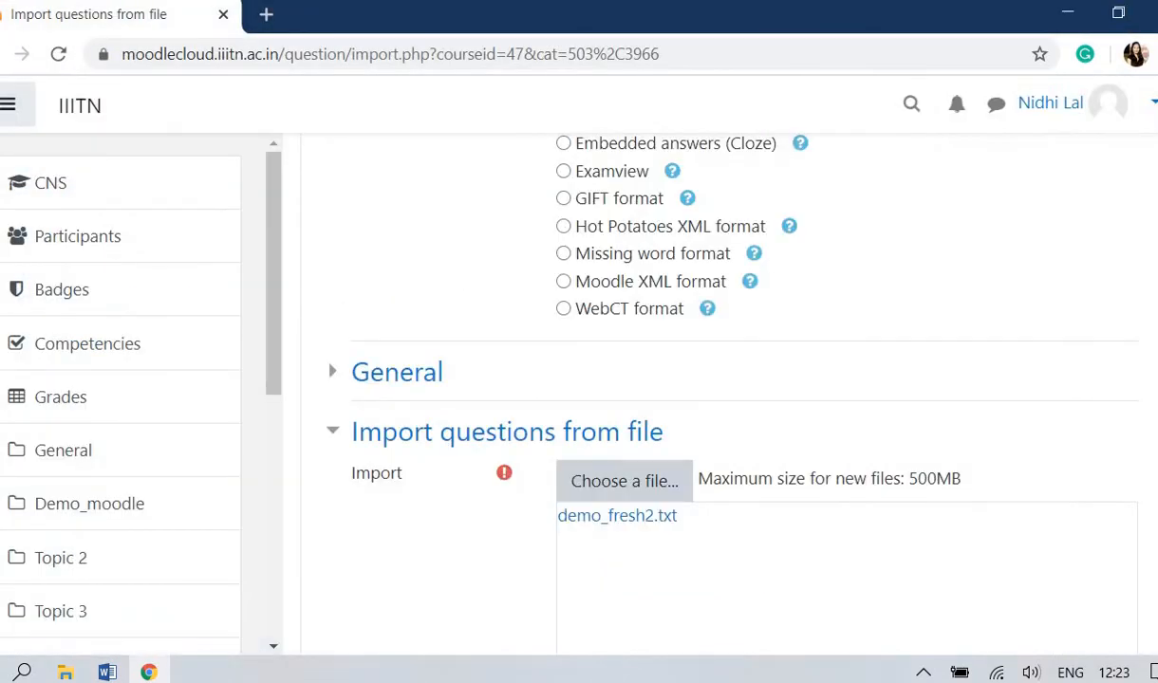
# Import the questions from demo_fresh2.txt and continue to the question bank list
pyautogui.scroll(-3, 612, 398)
pyautogui.click(612, 394)
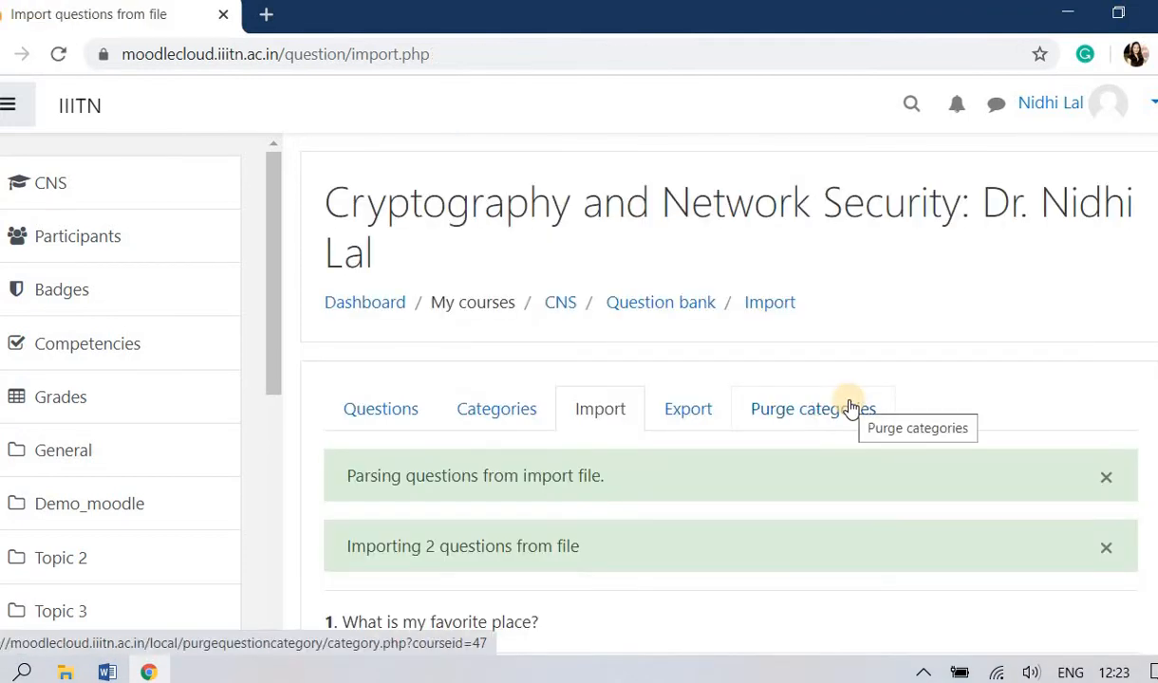
pyautogui.scroll(-5, 1044, 395)
pyautogui.click(727, 304)
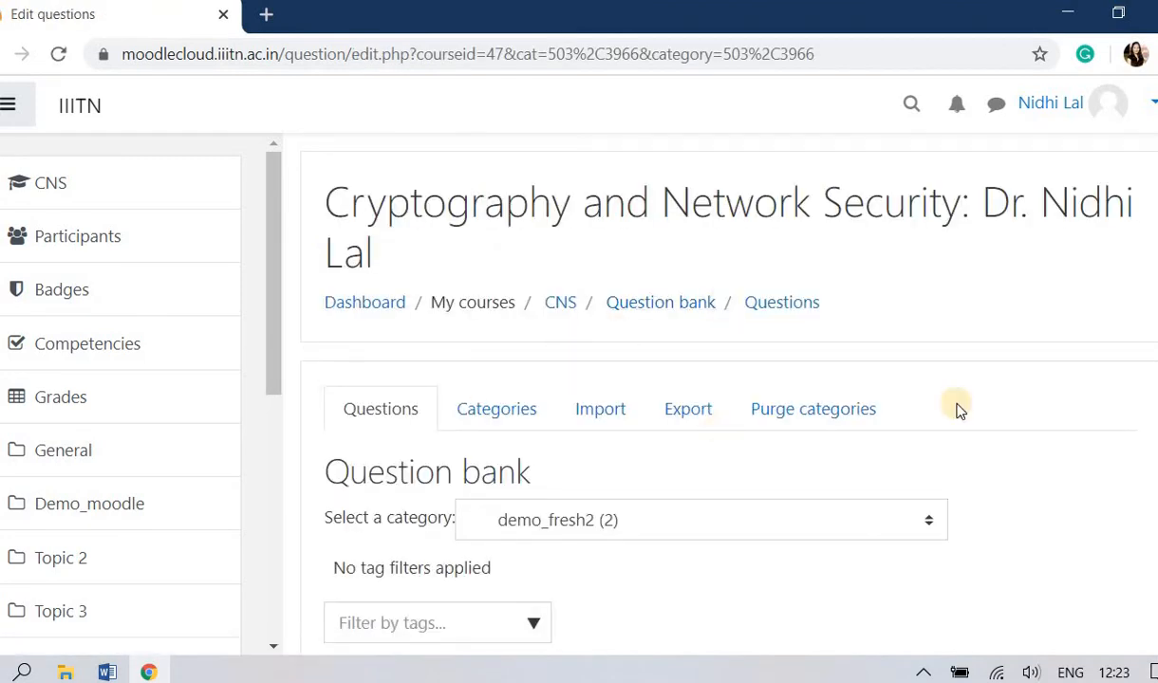
# Switch the question bank to the demo_fresh3 category
pyautogui.click(747, 517)
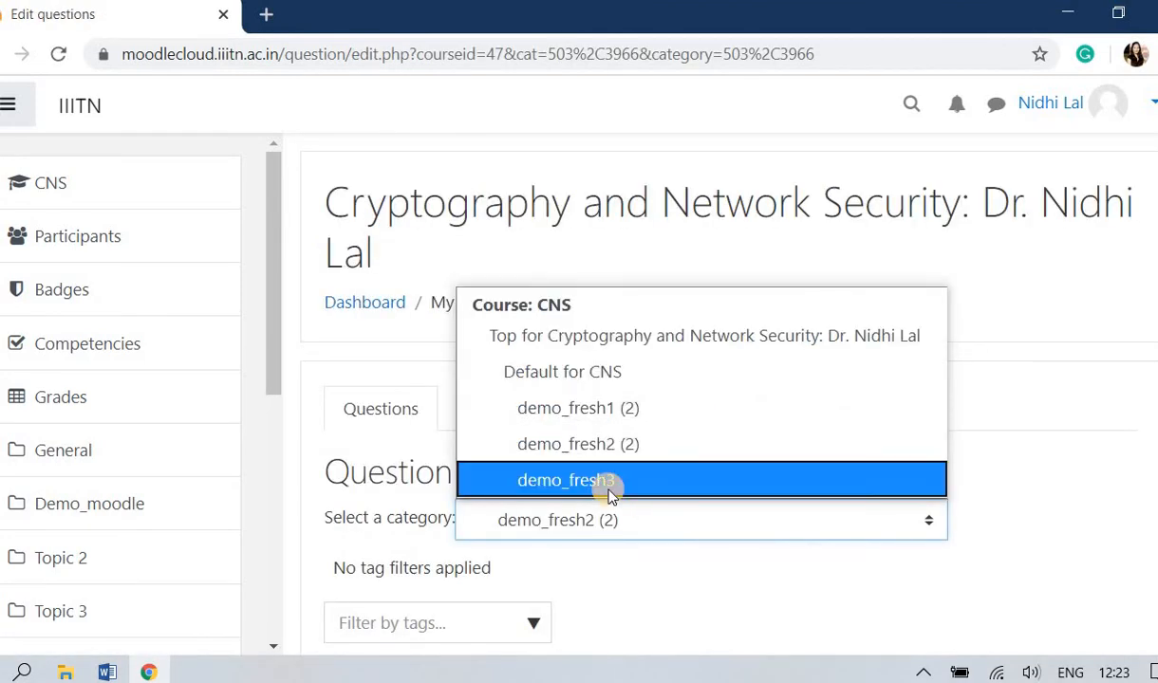
pyautogui.click(610, 489)
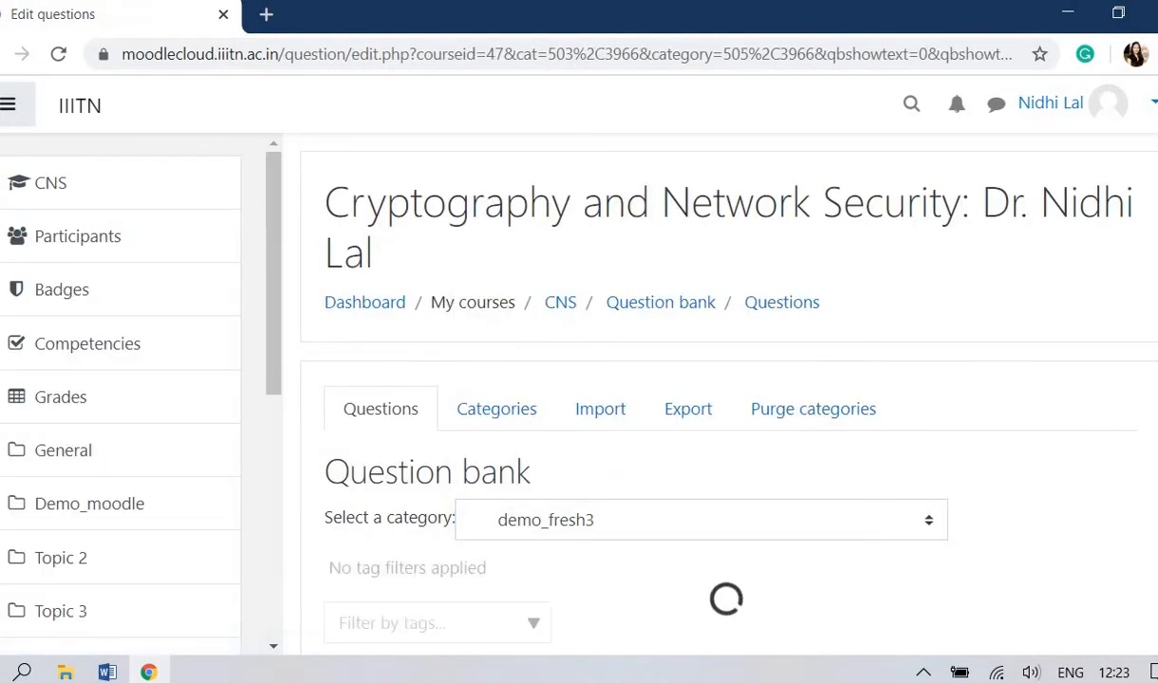
pyautogui.scroll(-3, 721, 398)
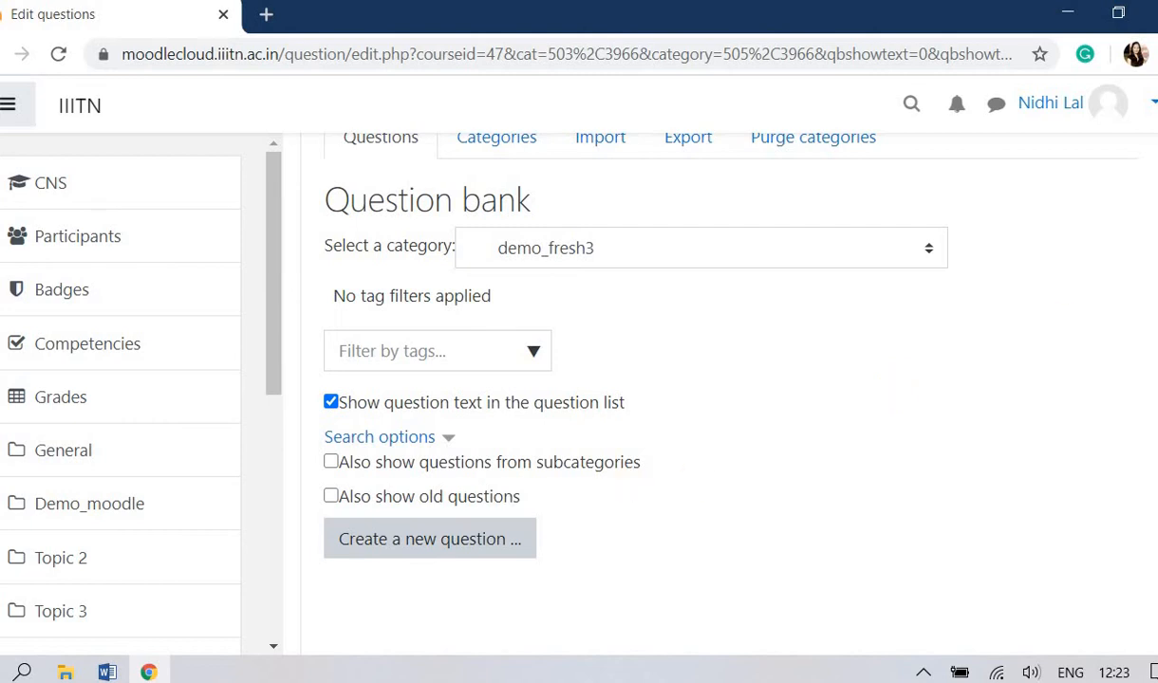
# Start a question import for the demo_fresh3 category with Aiken format selected
pyautogui.scroll(1, 854, 242)
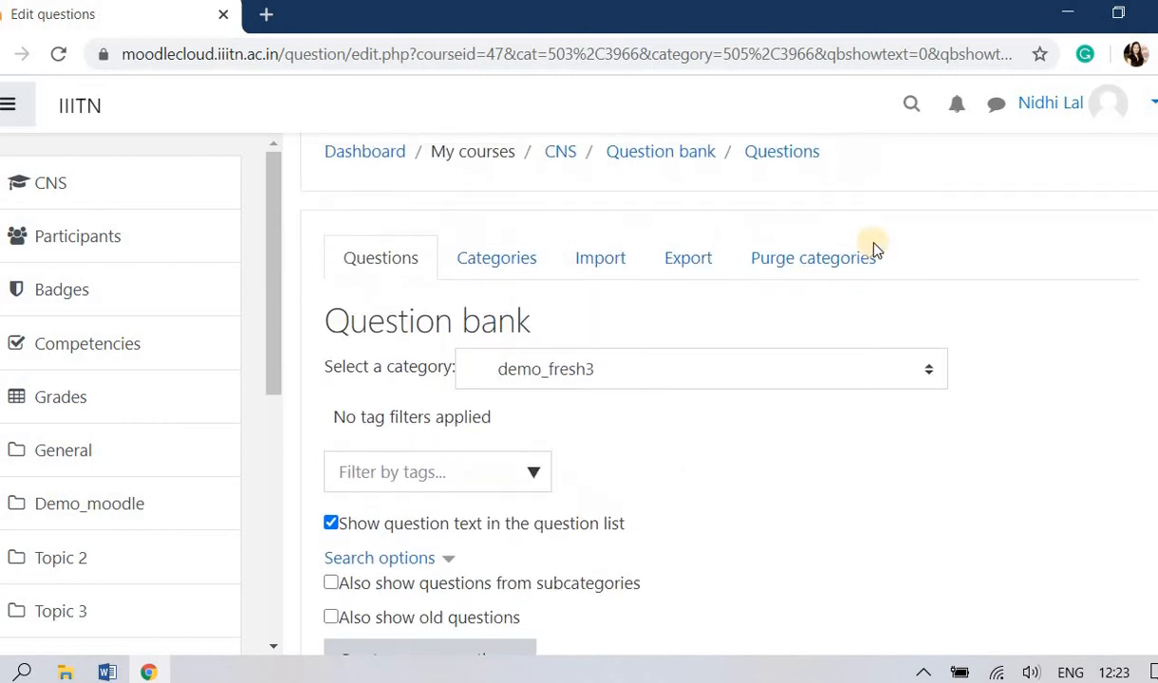
pyautogui.click(604, 259)
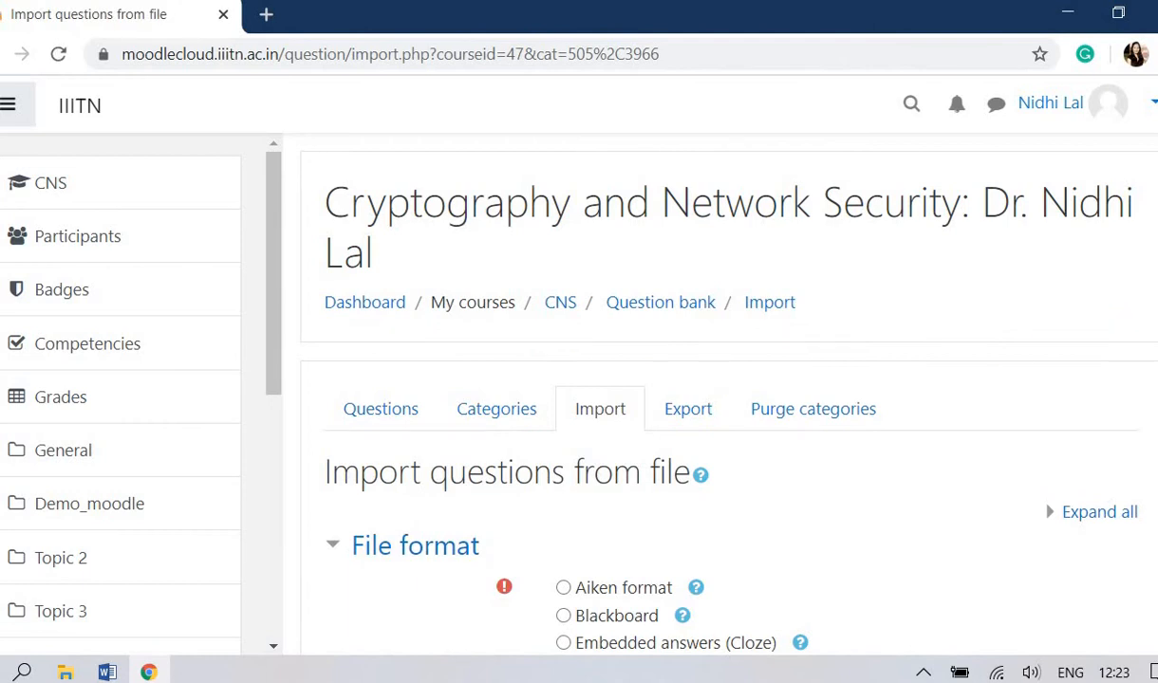
pyautogui.scroll(-2, 726, 300)
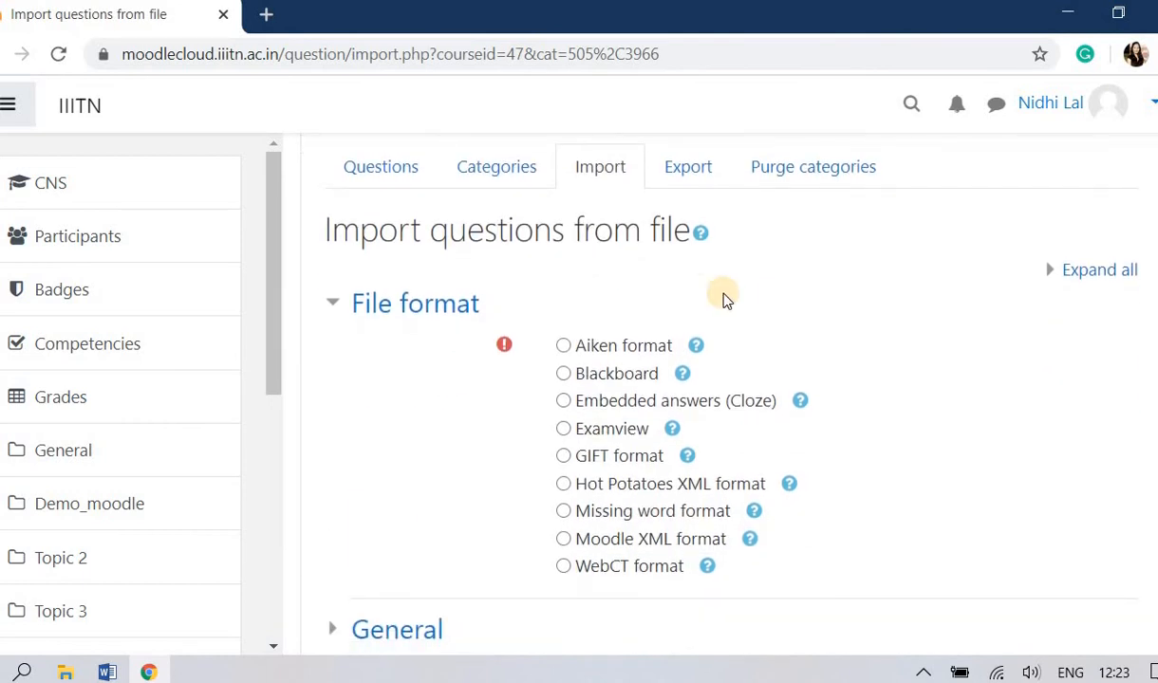
pyautogui.click(612, 350)
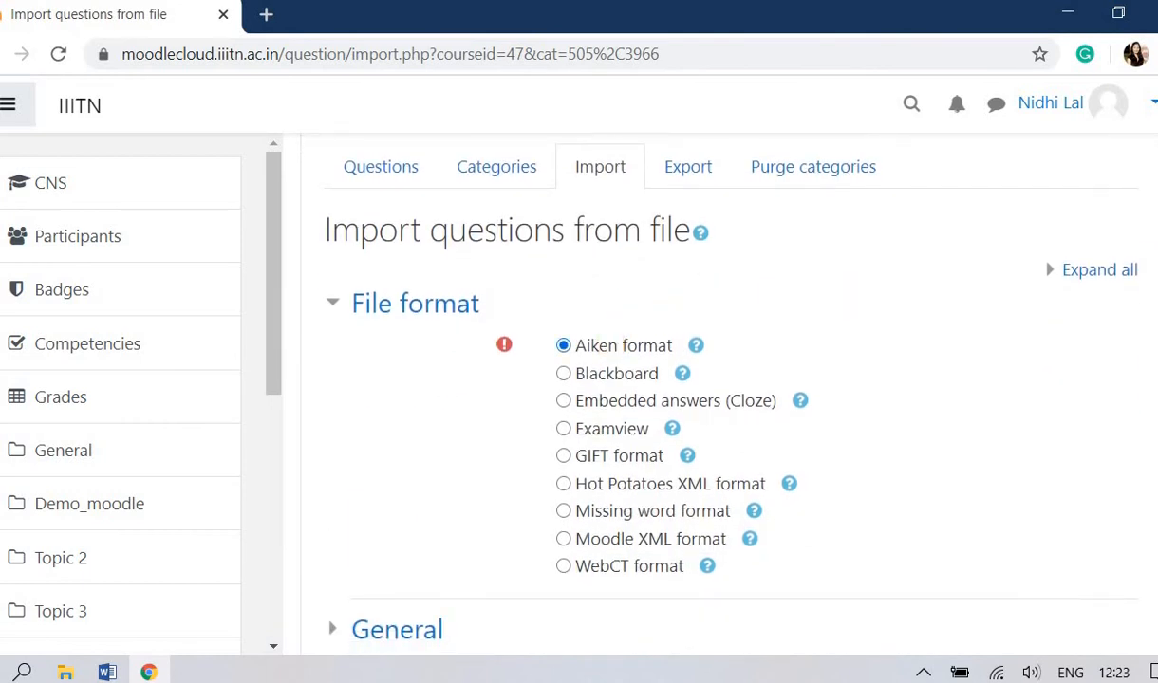
# Upload the text file demo_fresh3.docx.txt from the demo_moodle folder as the question import file
pyautogui.scroll(-3, 721, 399)
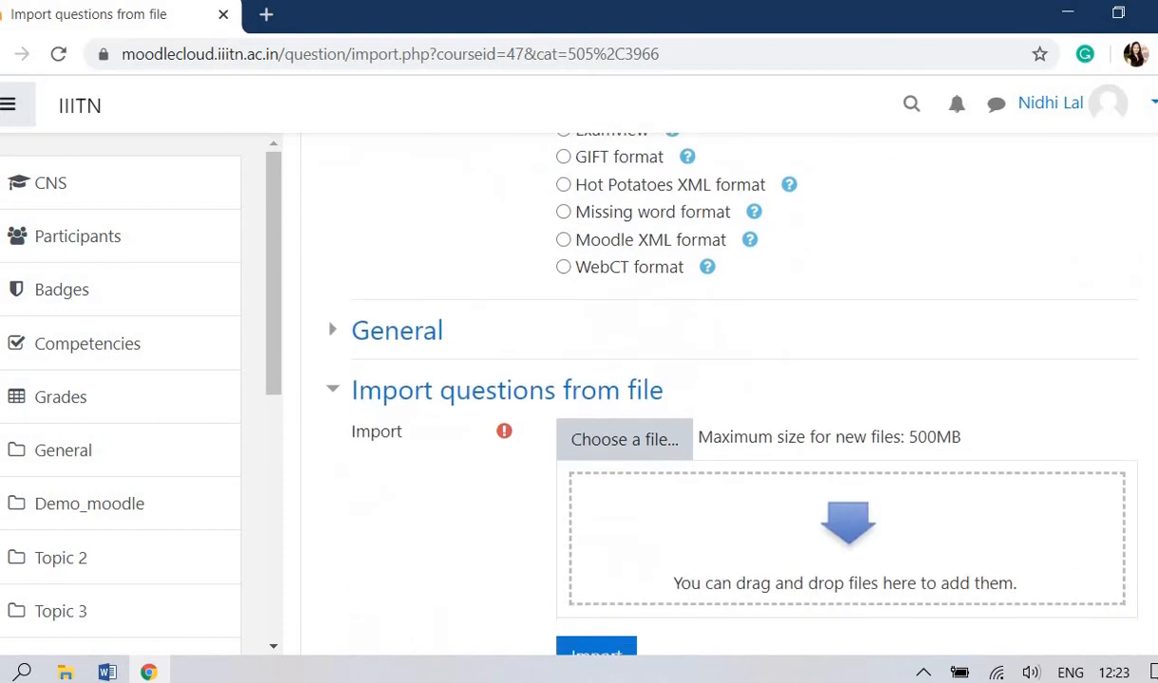
pyautogui.click(623, 441)
pyautogui.click(408, 266)
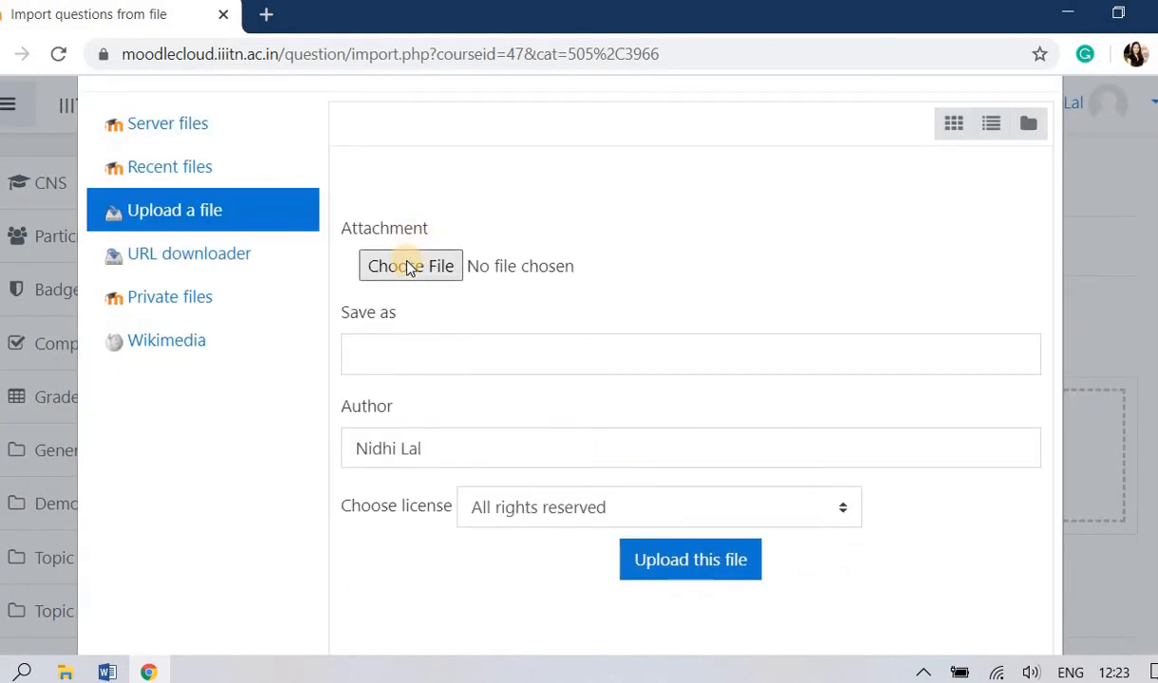
pyautogui.click(269, 259)
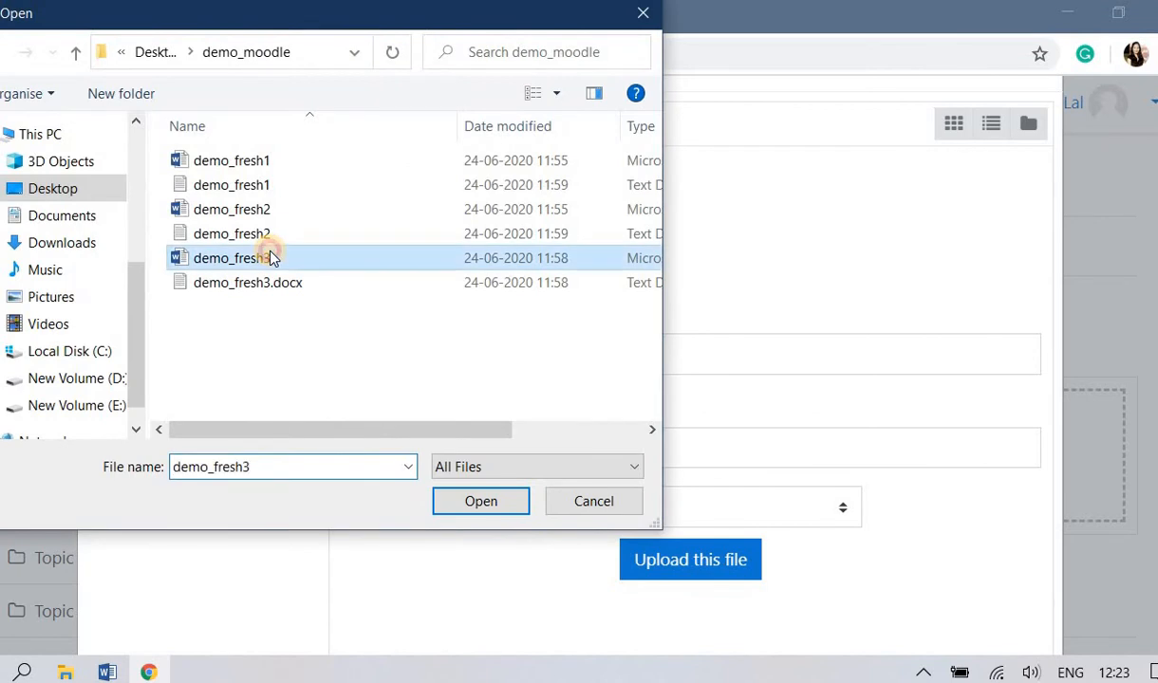
pyautogui.click(245, 284)
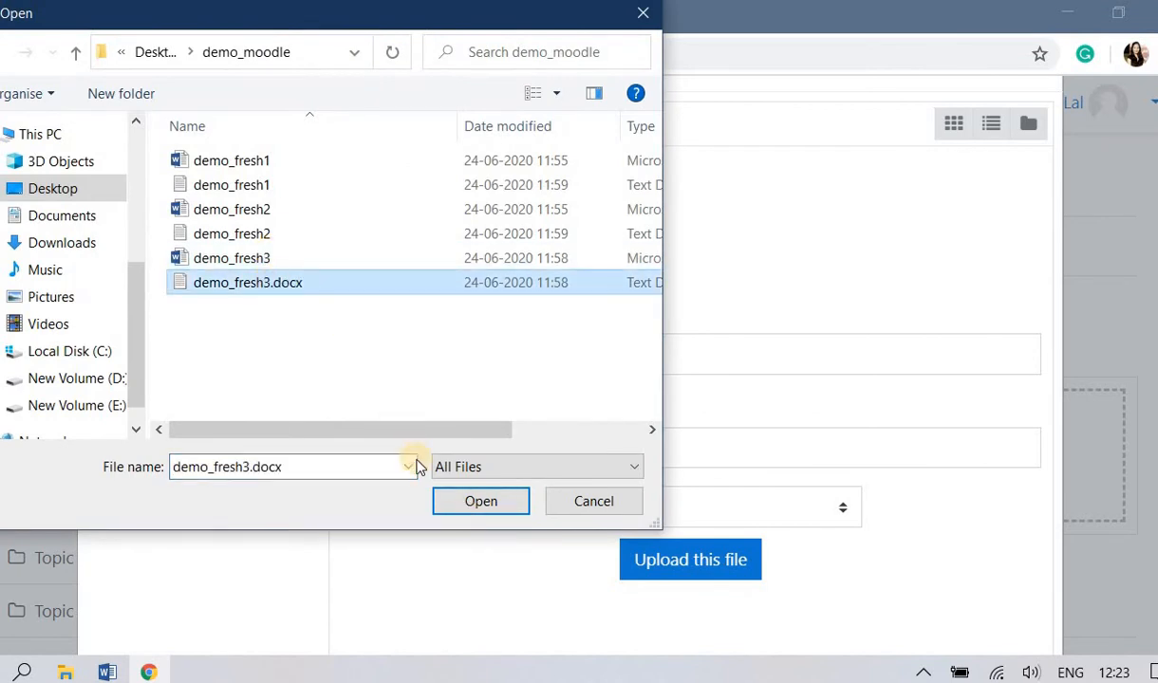
pyautogui.click(482, 501)
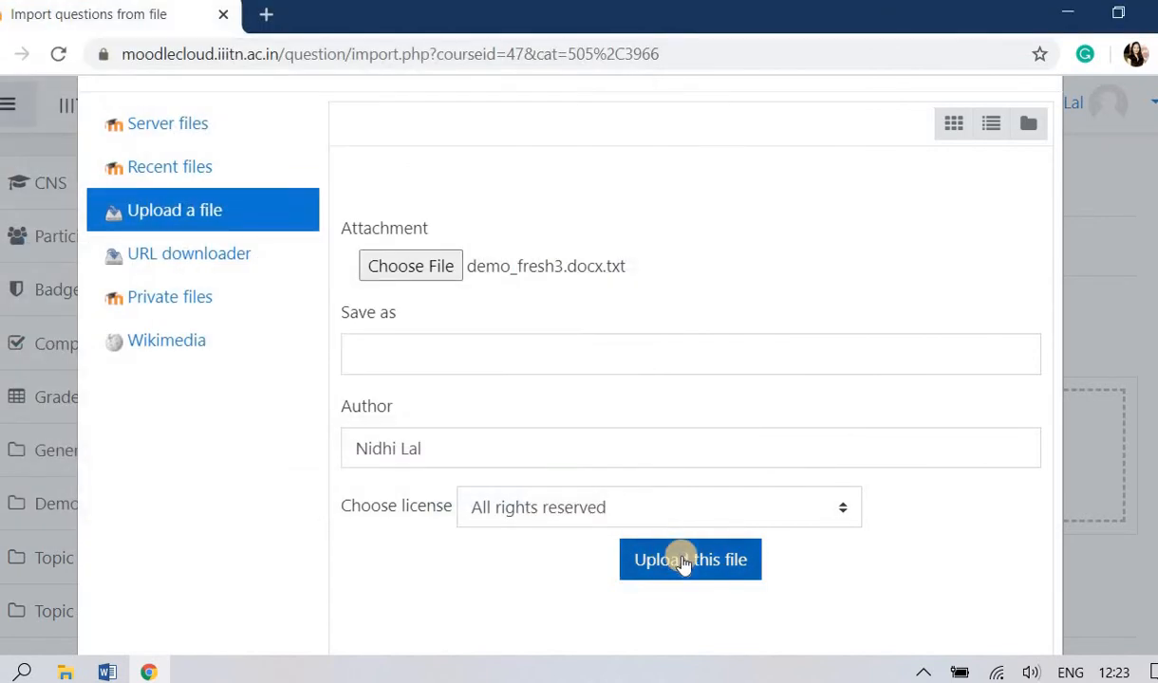
pyautogui.click(686, 558)
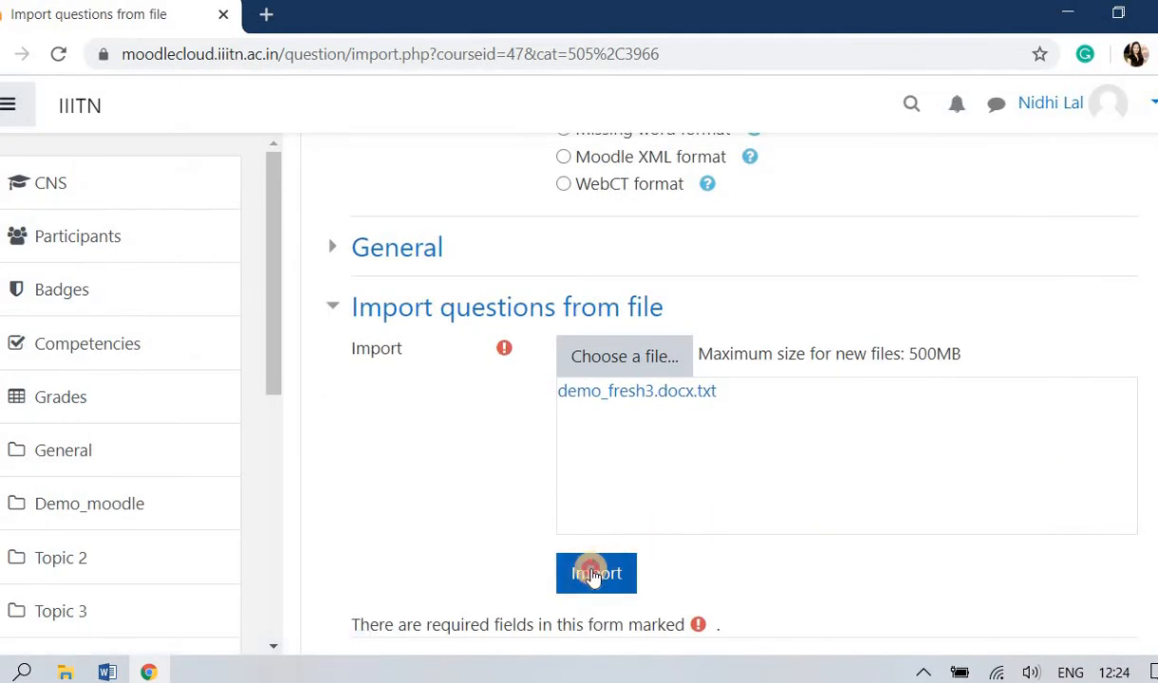
# Import the questions from demo_fresh3.docx.txt and continue to the question bank list
pyautogui.click(595, 573)
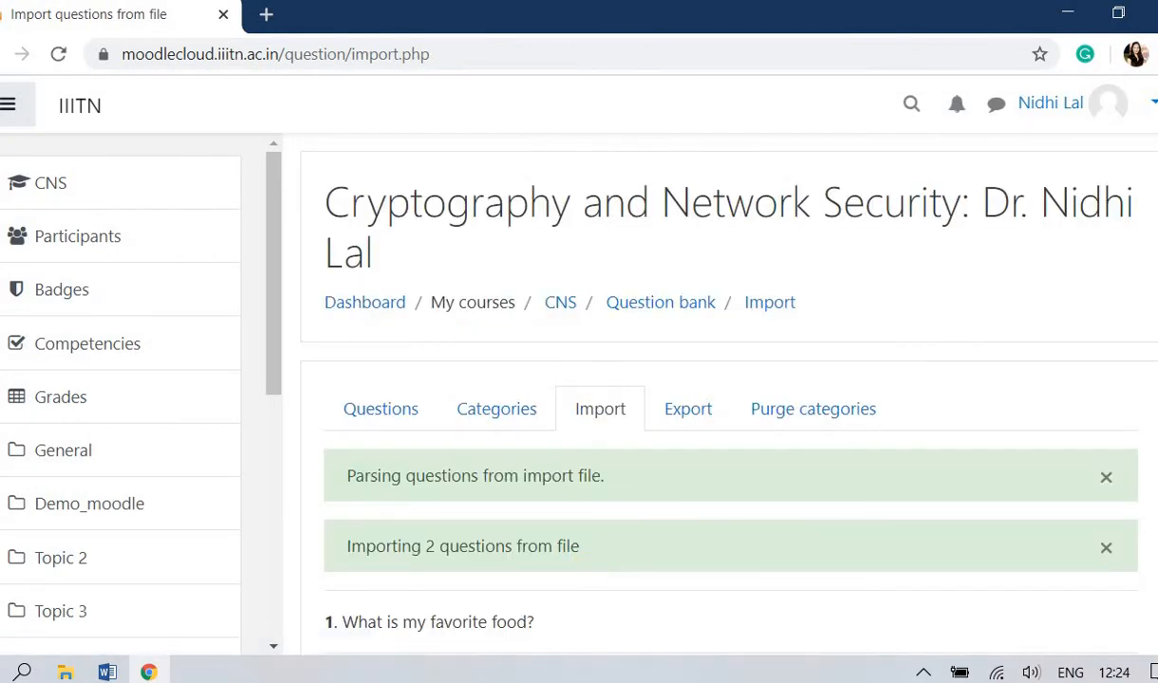
pyautogui.scroll(-3, 886, 406)
pyautogui.click(730, 490)
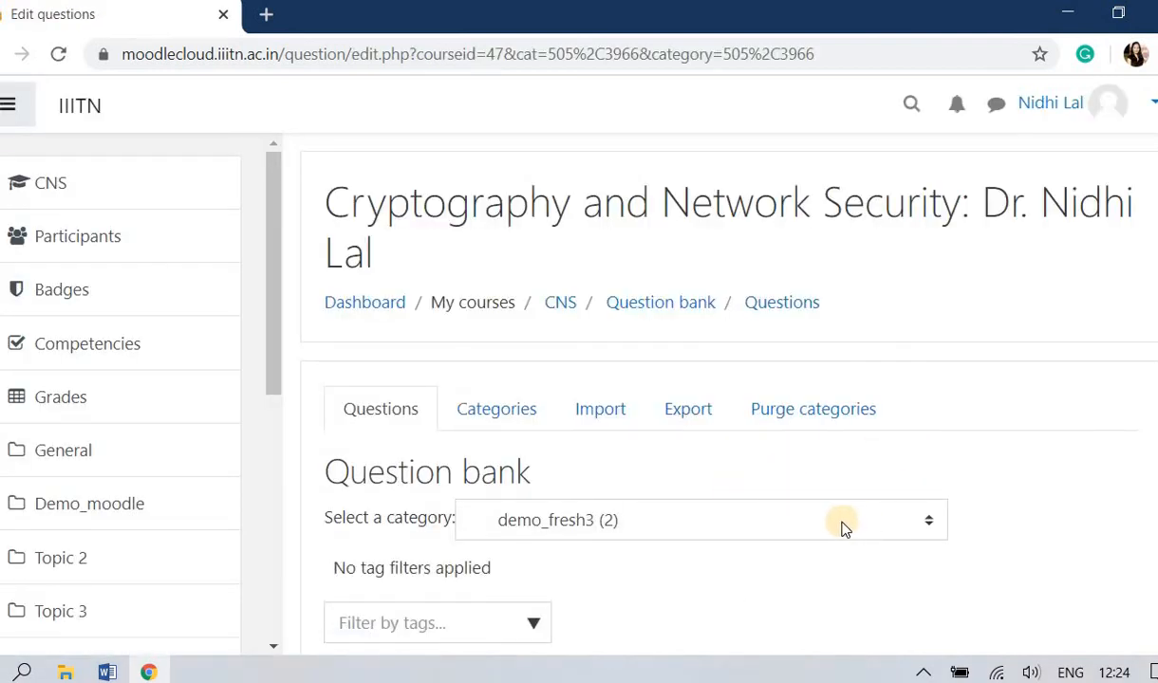
# Review the course's question categories and how many questions the demo_fresh1, demo_fresh2 and demo_fresh3 categories each hold
pyautogui.scroll(-5, 721, 399)
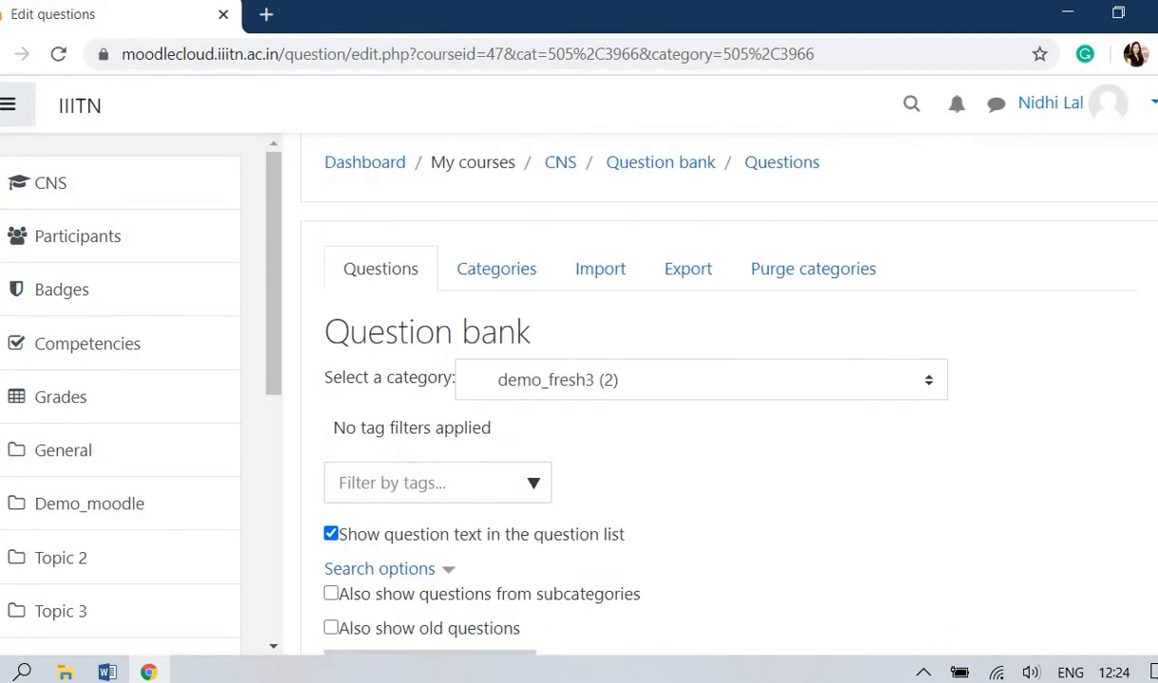
pyautogui.scroll(5, 721, 398)
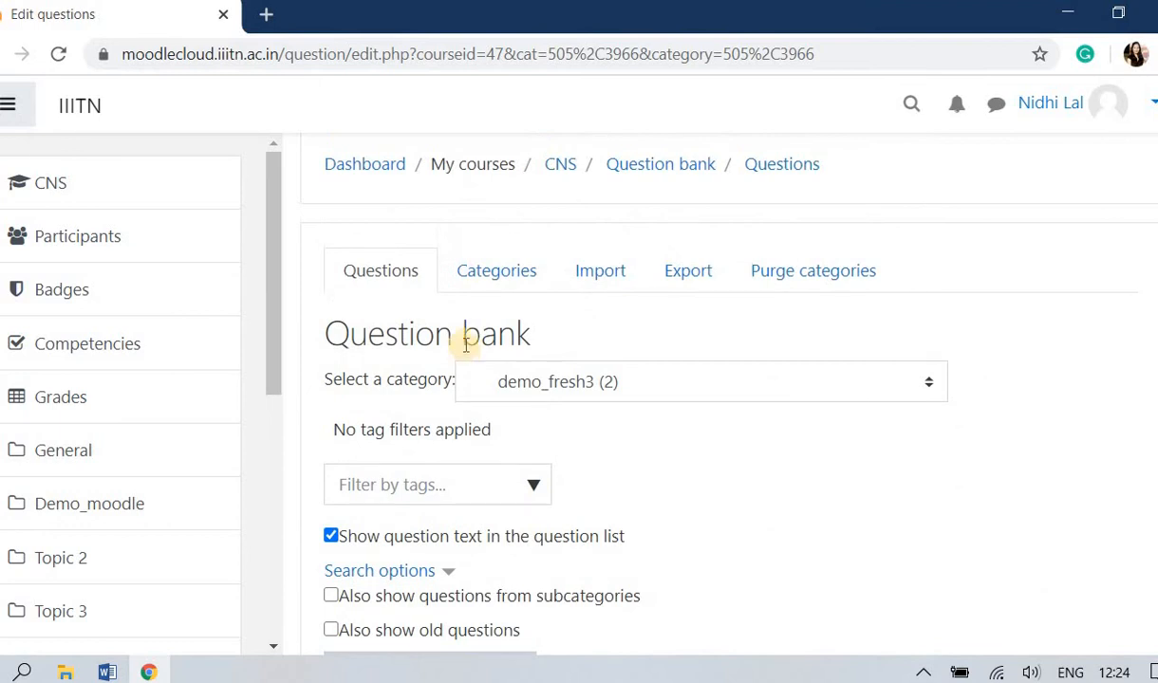
pyautogui.click(468, 279)
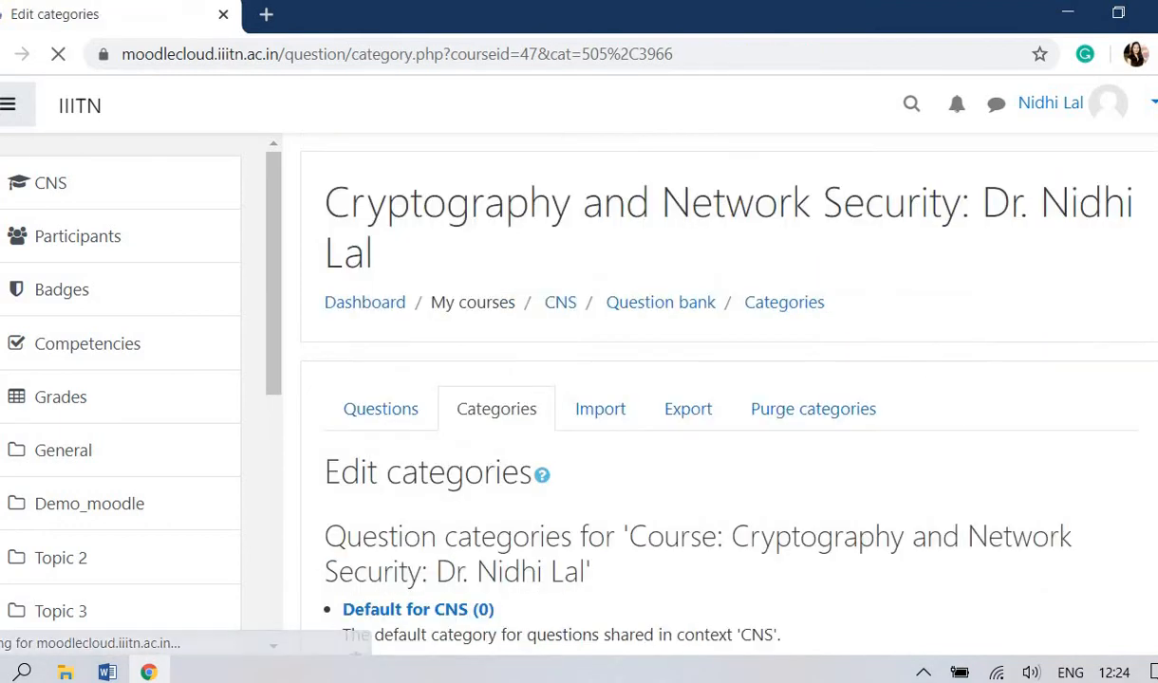
pyautogui.scroll(-5, 721, 398)
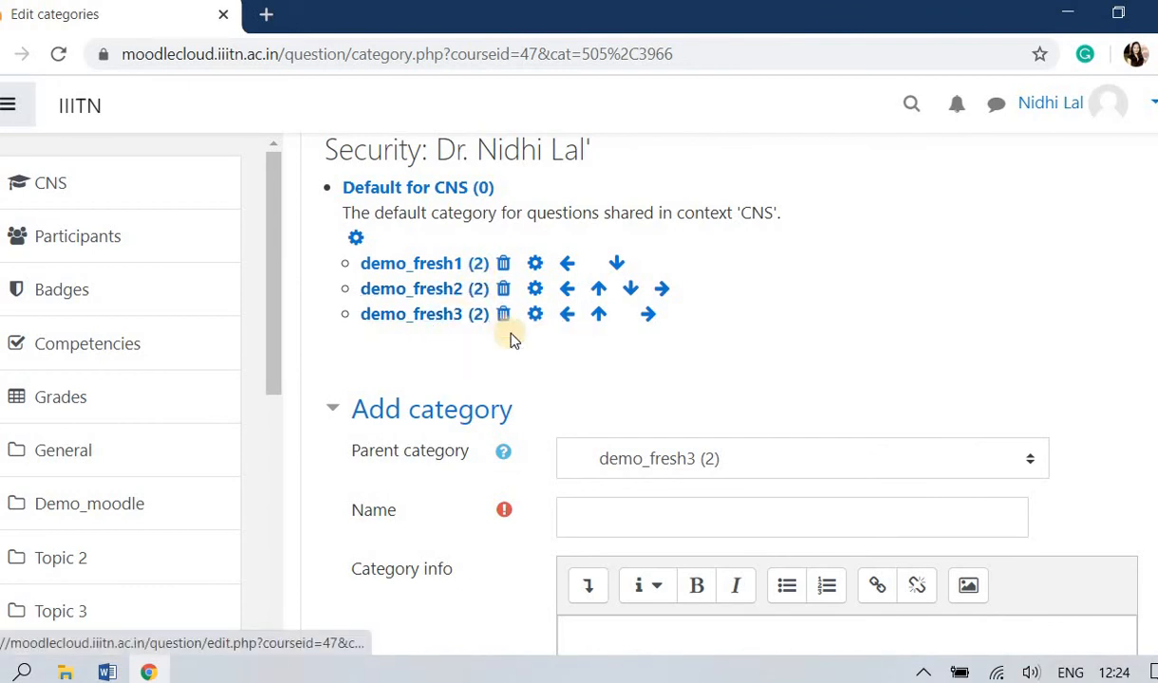
pyautogui.scroll(-4, 721, 380)
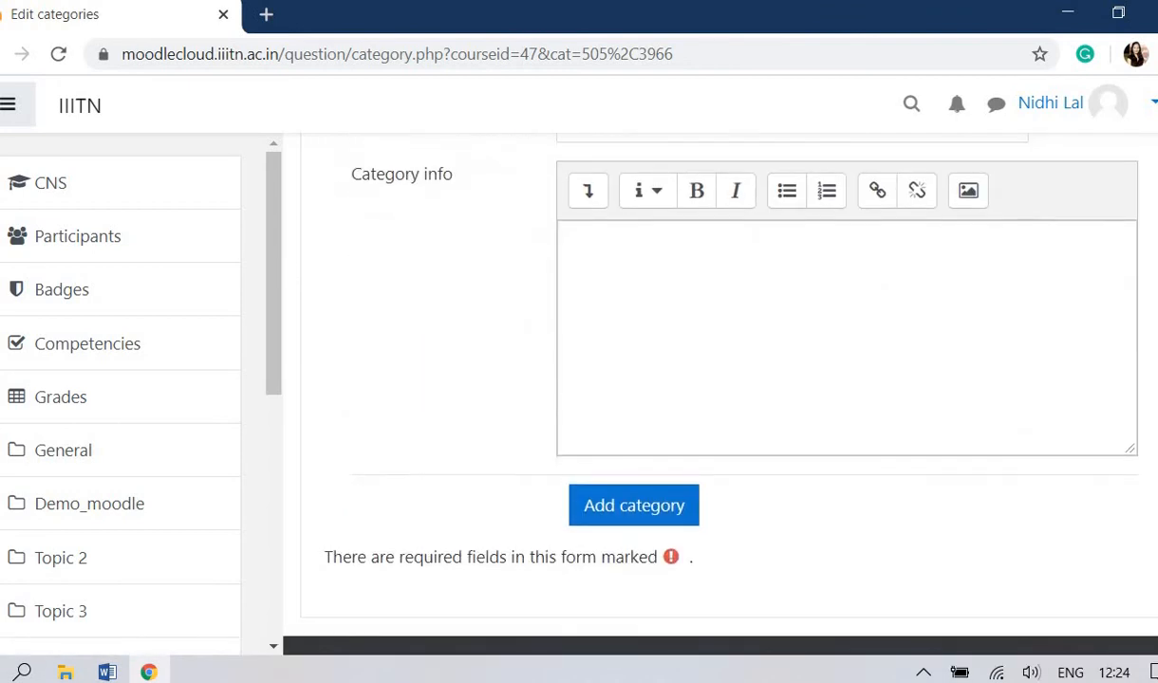
pyautogui.scroll(6, 721, 379)
pyautogui.scroll(1, 721, 379)
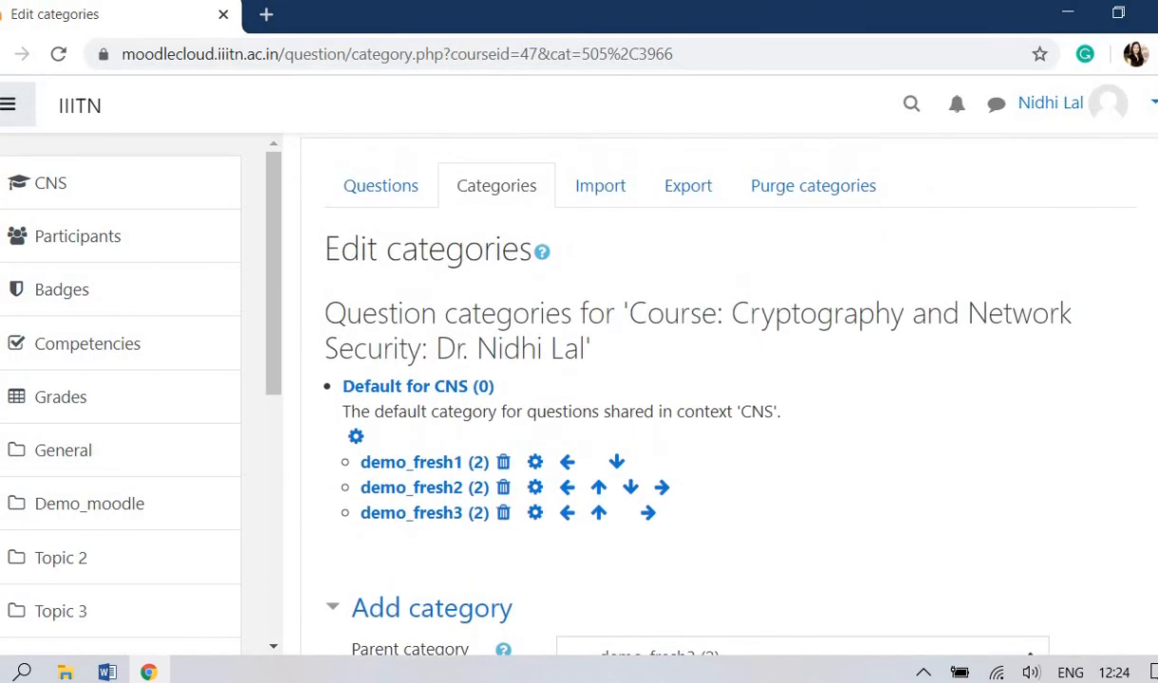
pyautogui.scroll(3, 721, 379)
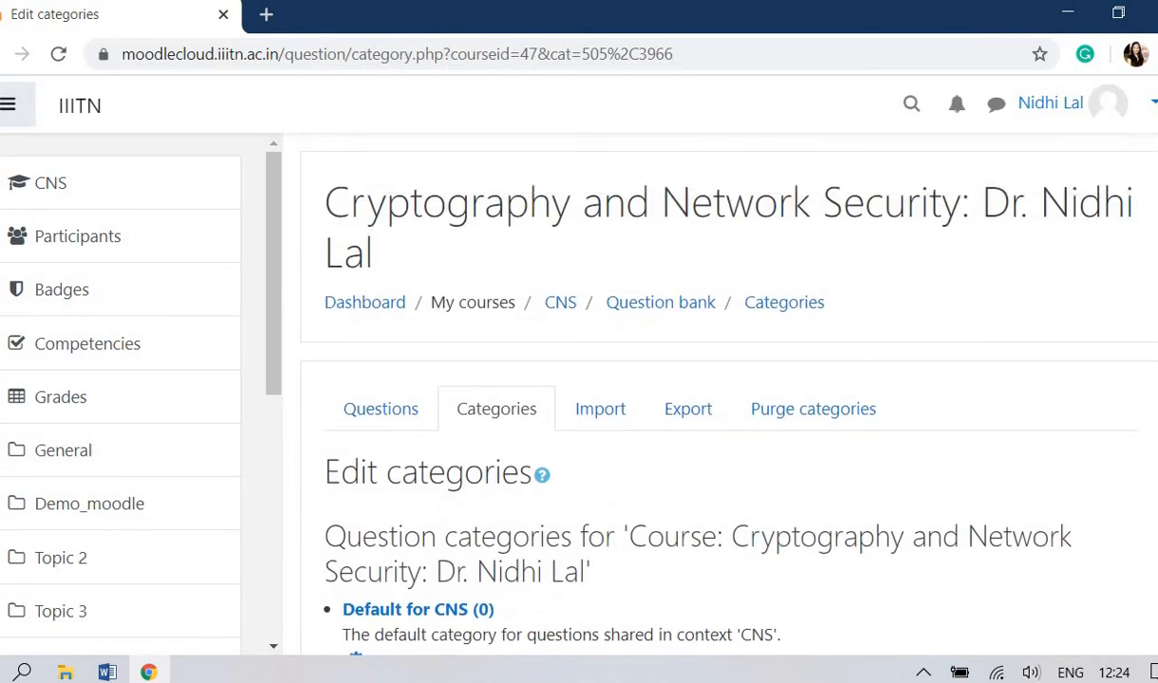
# Return to the CNS course and open the mcq quiz in the Demo_moodle section for editing
pyautogui.click(560, 303)
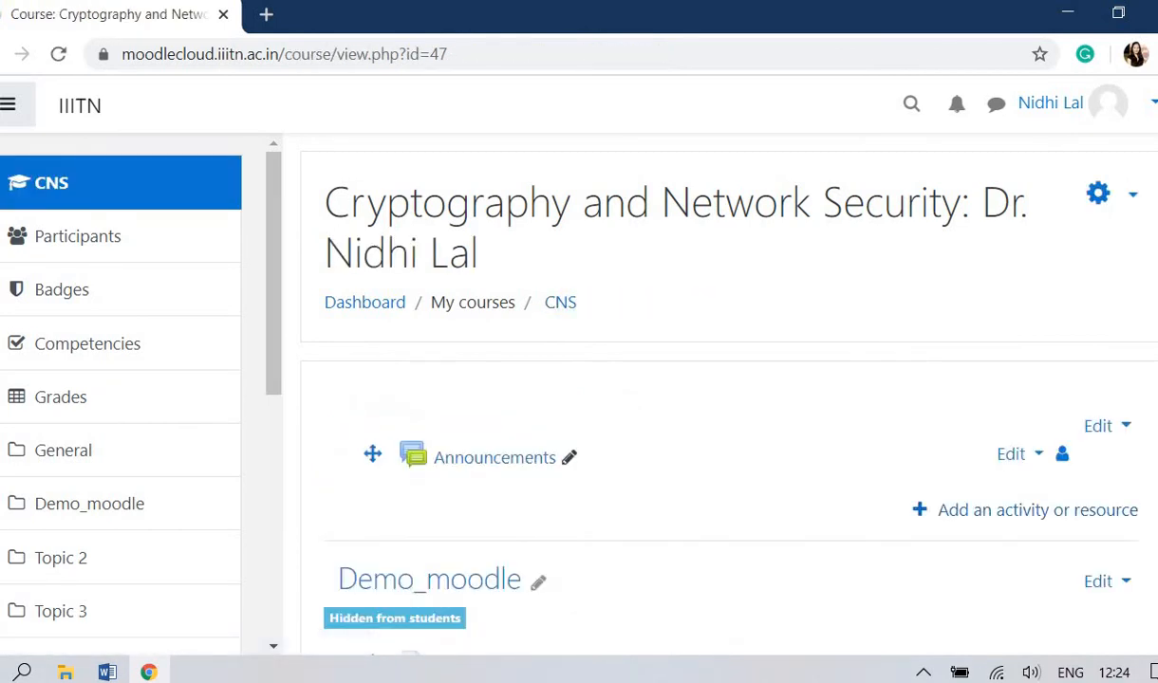
pyautogui.scroll(-3, 892, 362)
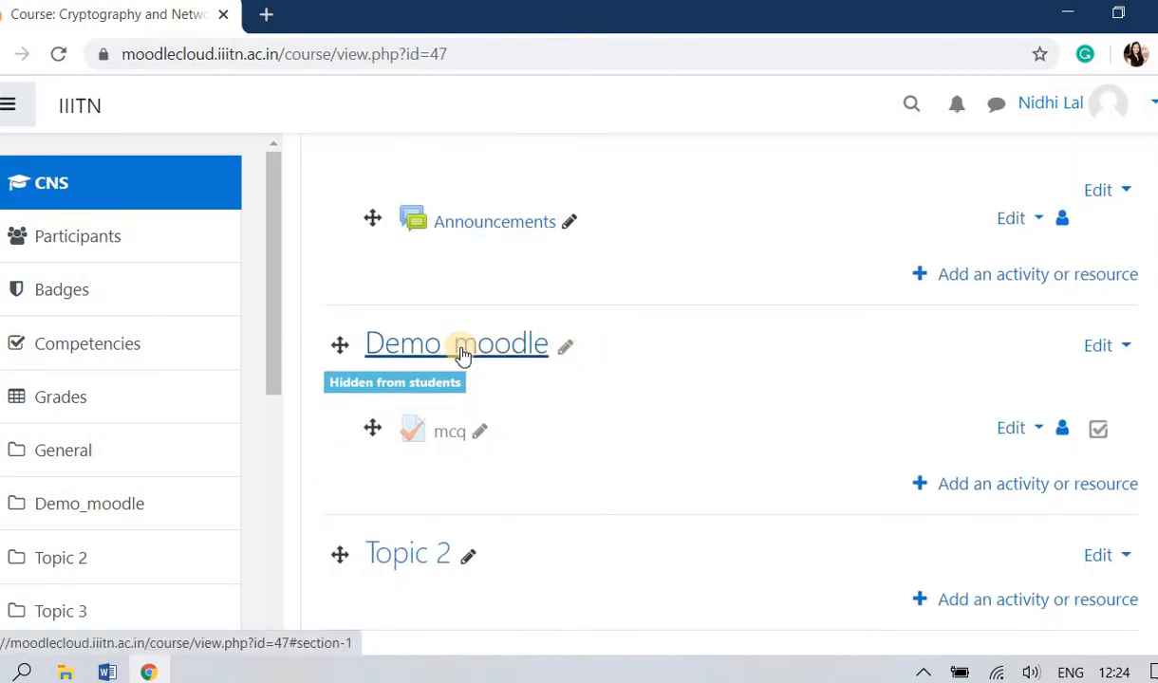
pyautogui.click(443, 438)
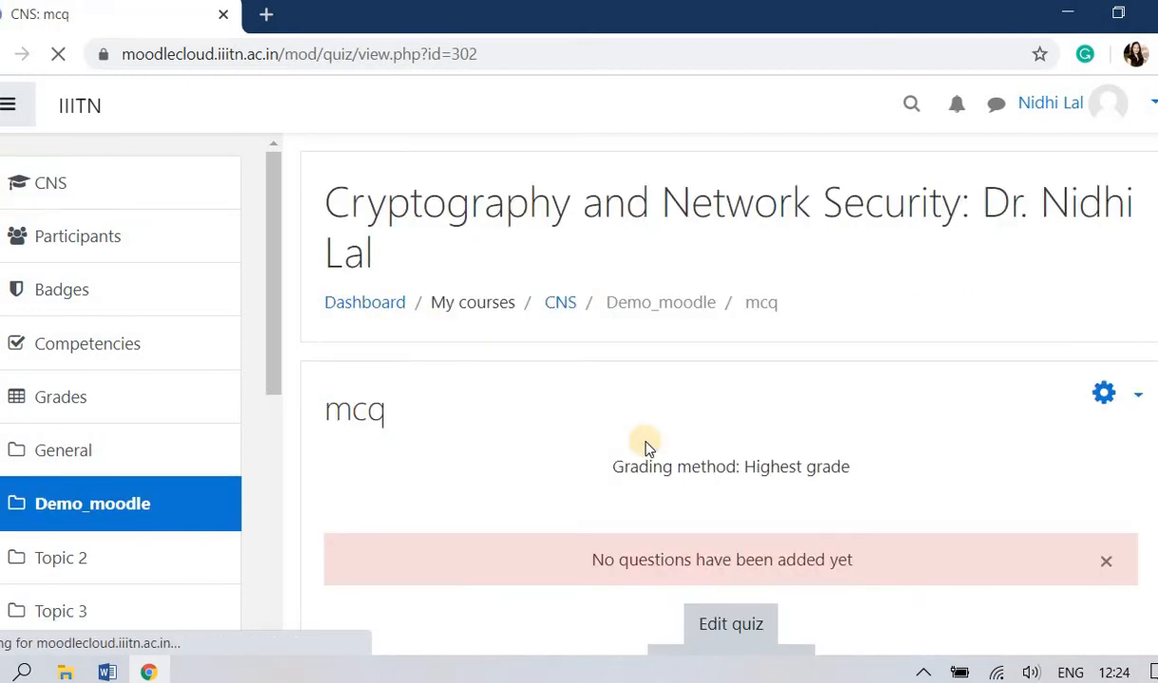
pyautogui.click(731, 626)
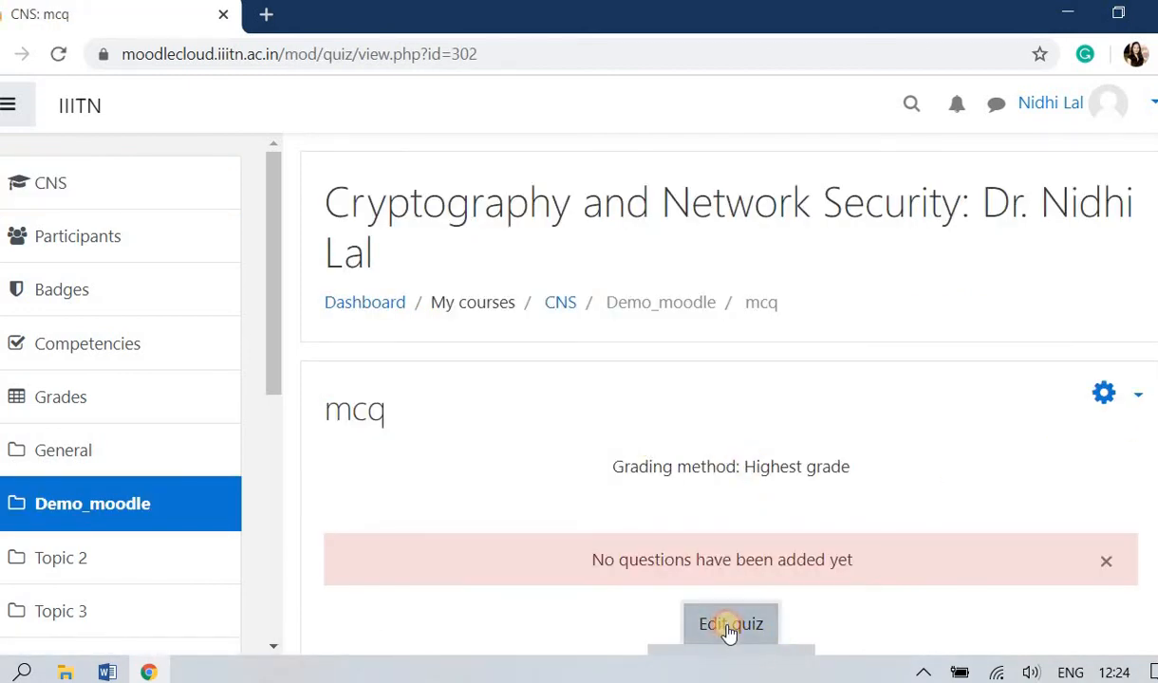
pyautogui.scroll(-3, 1129, 284)
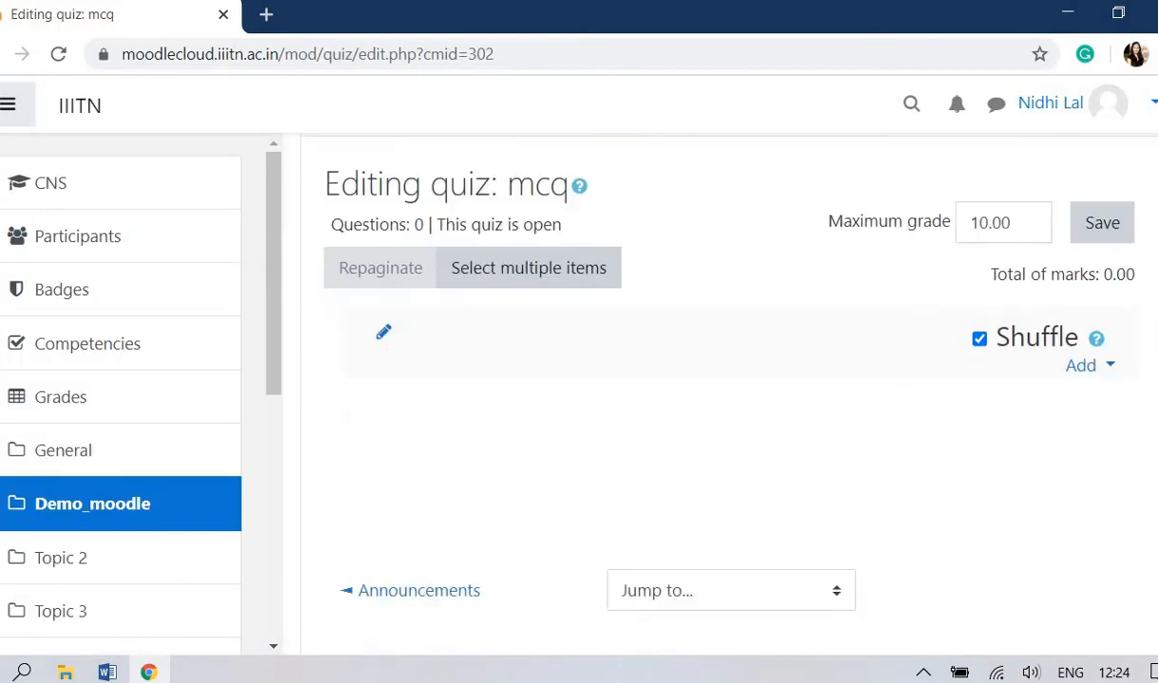
# Add 1 random question from the existing demo_fresh1 category to the mcq quiz
pyautogui.click(1111, 332)
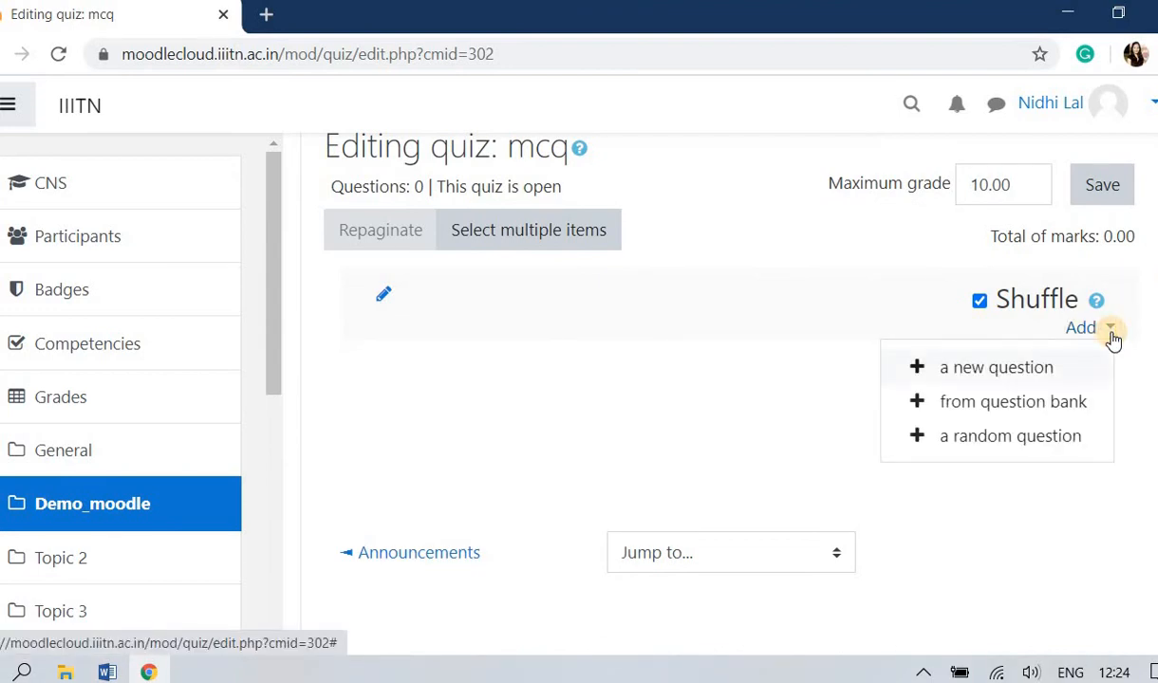
pyautogui.click(1001, 446)
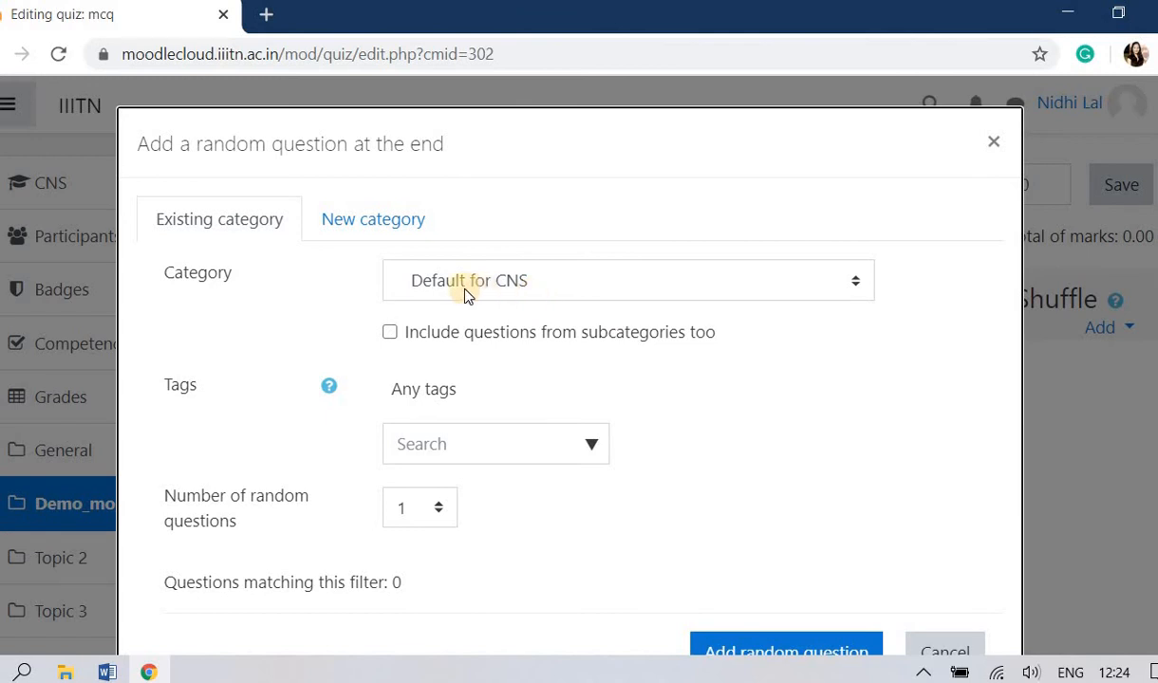
pyautogui.click(544, 297)
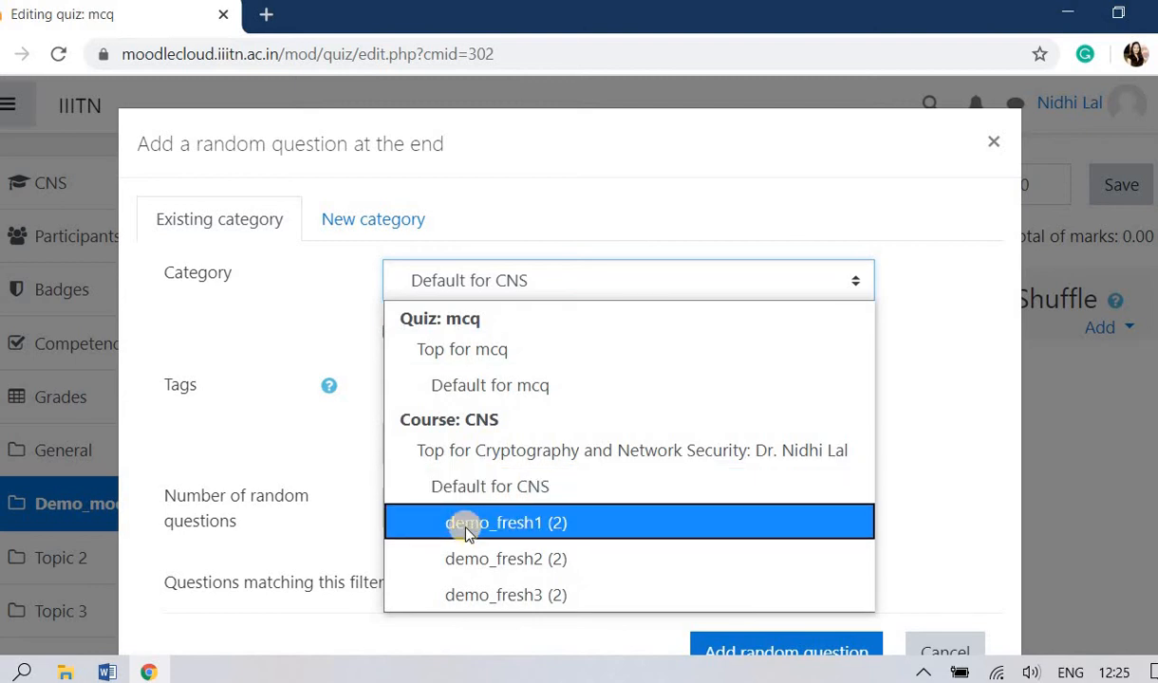
pyautogui.click(465, 529)
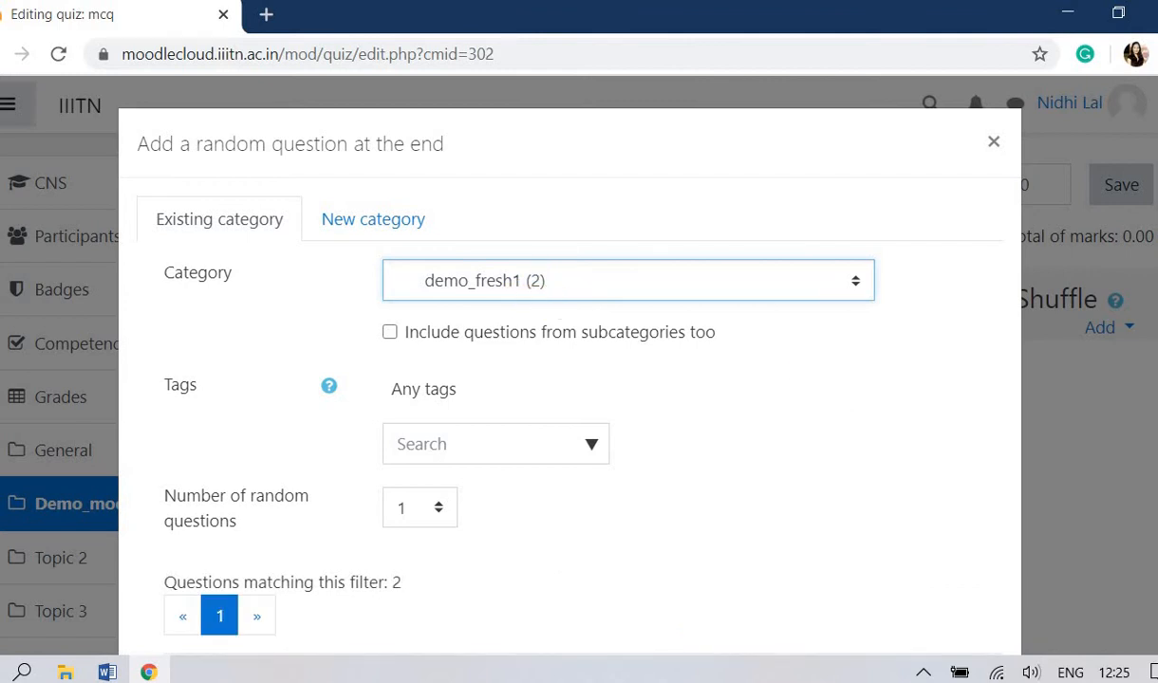
pyautogui.scroll(-1, 865, 240)
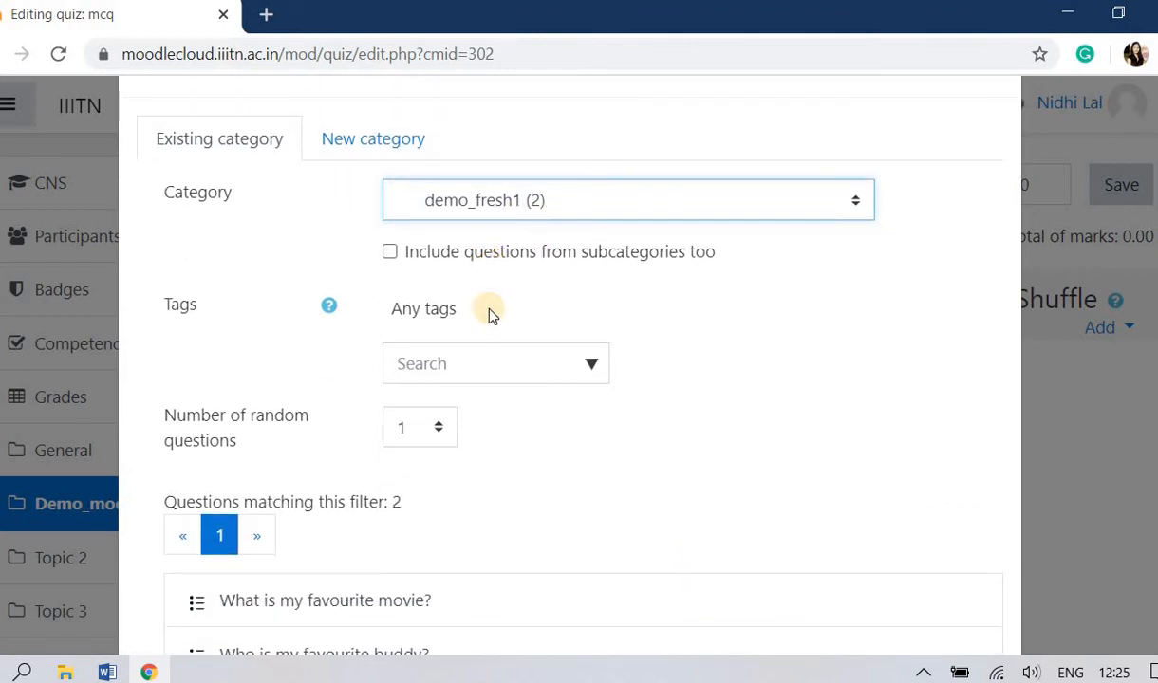
pyautogui.scroll(-1, 702, 318)
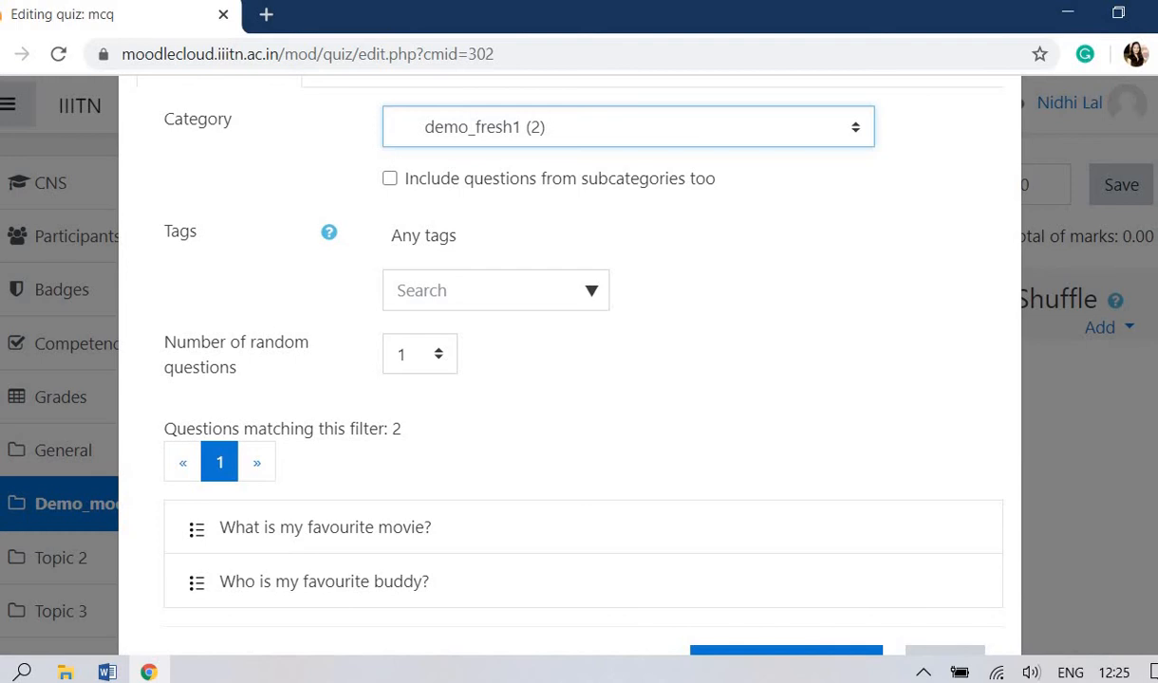
pyautogui.scroll(-2, 570, 380)
pyautogui.click(812, 578)
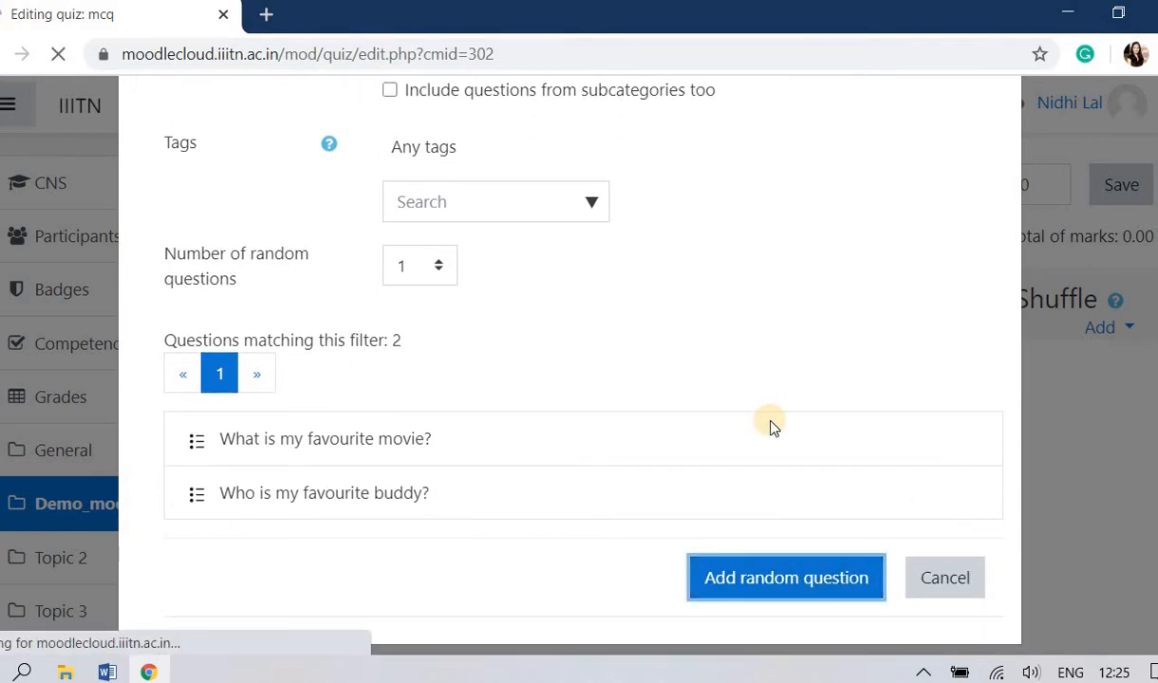
pyautogui.scroll(-3, 1122, 387)
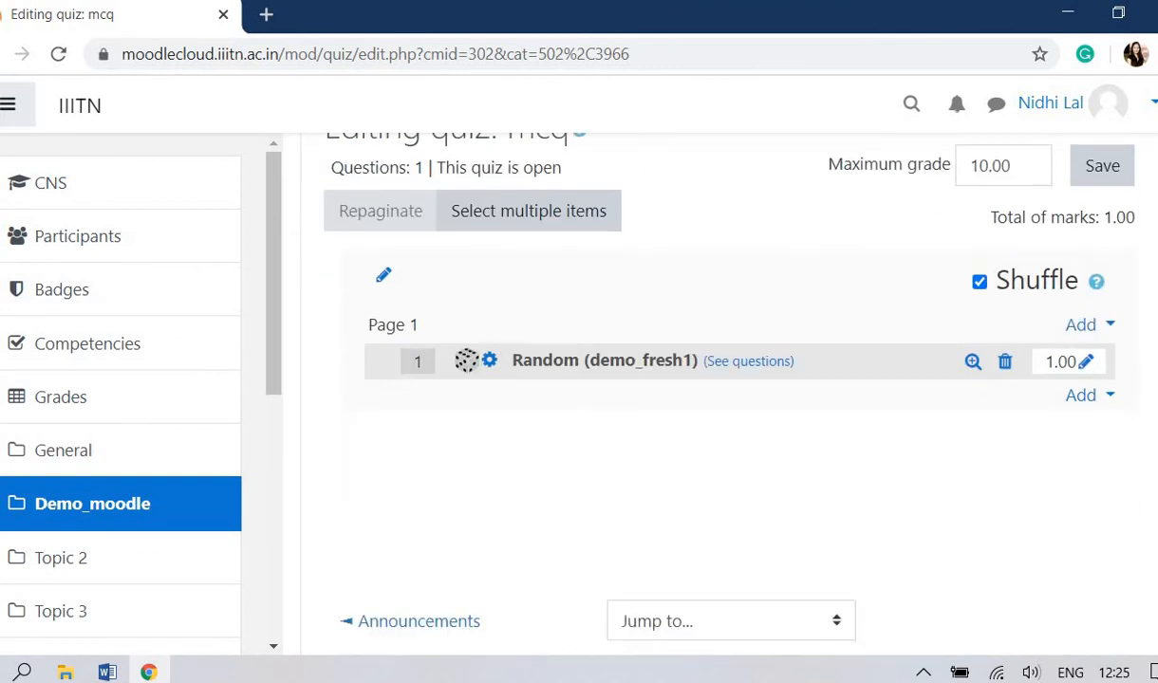
# Add 1 random question from the existing demo_fresh2 category to page 1 of the mcq quiz
pyautogui.scroll(2, 1122, 387)
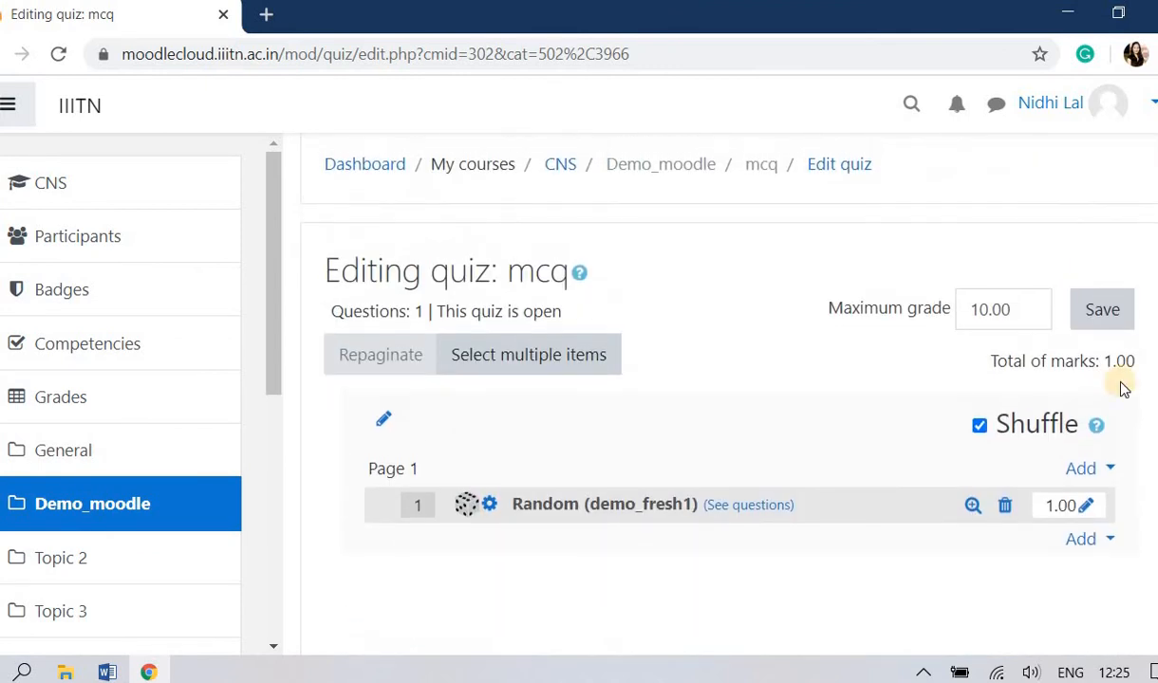
pyautogui.click(1107, 469)
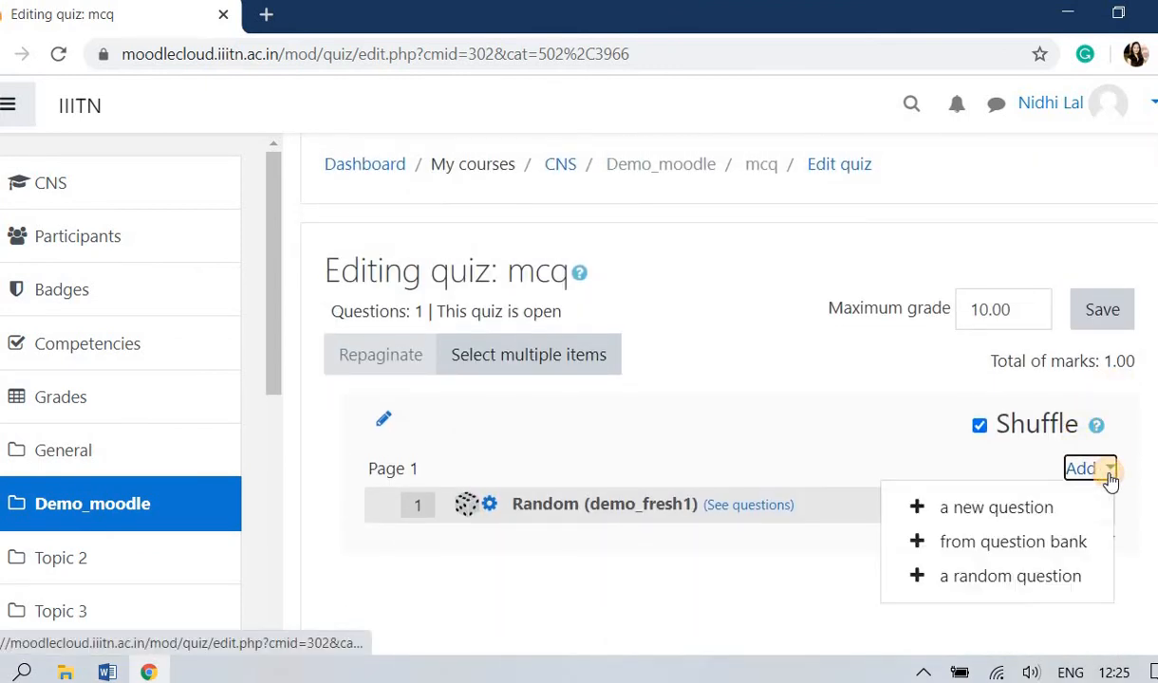
pyautogui.click(1020, 589)
pyautogui.click(607, 286)
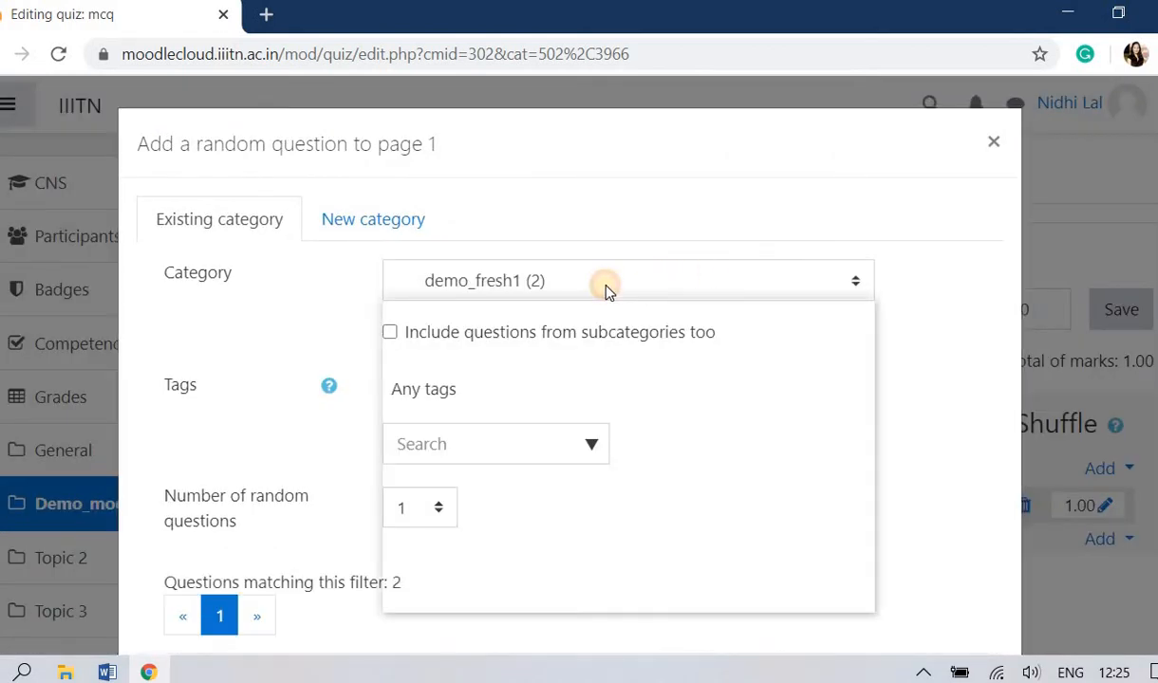
pyautogui.click(479, 554)
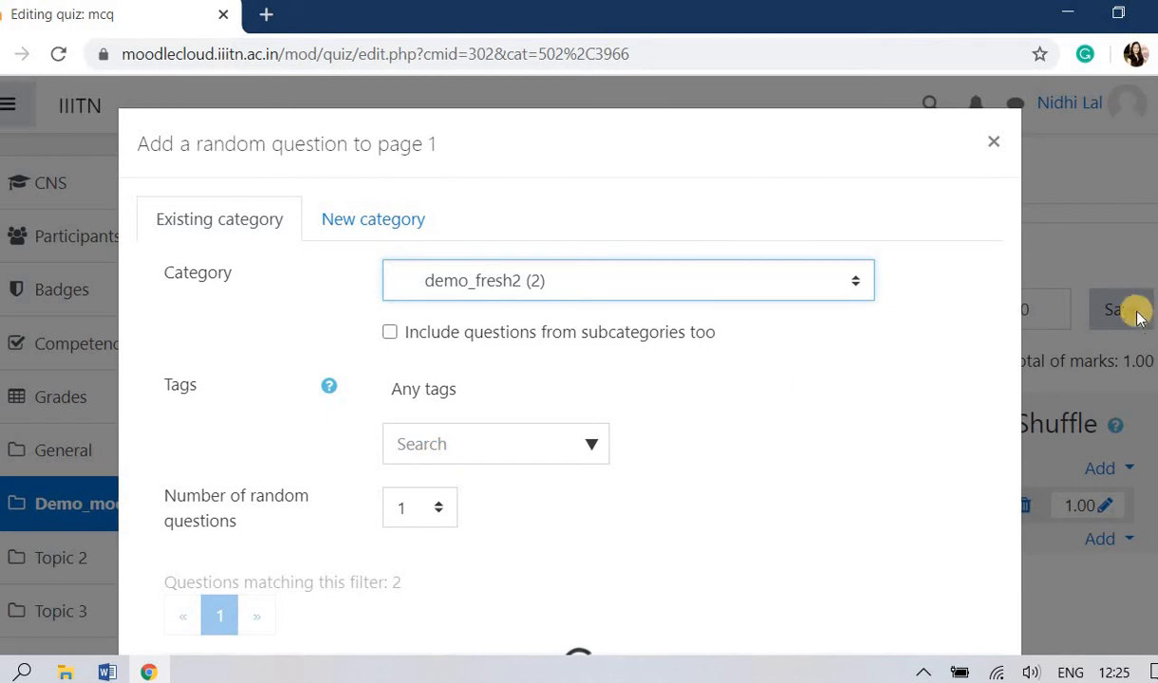
pyautogui.scroll(-3, 569, 380)
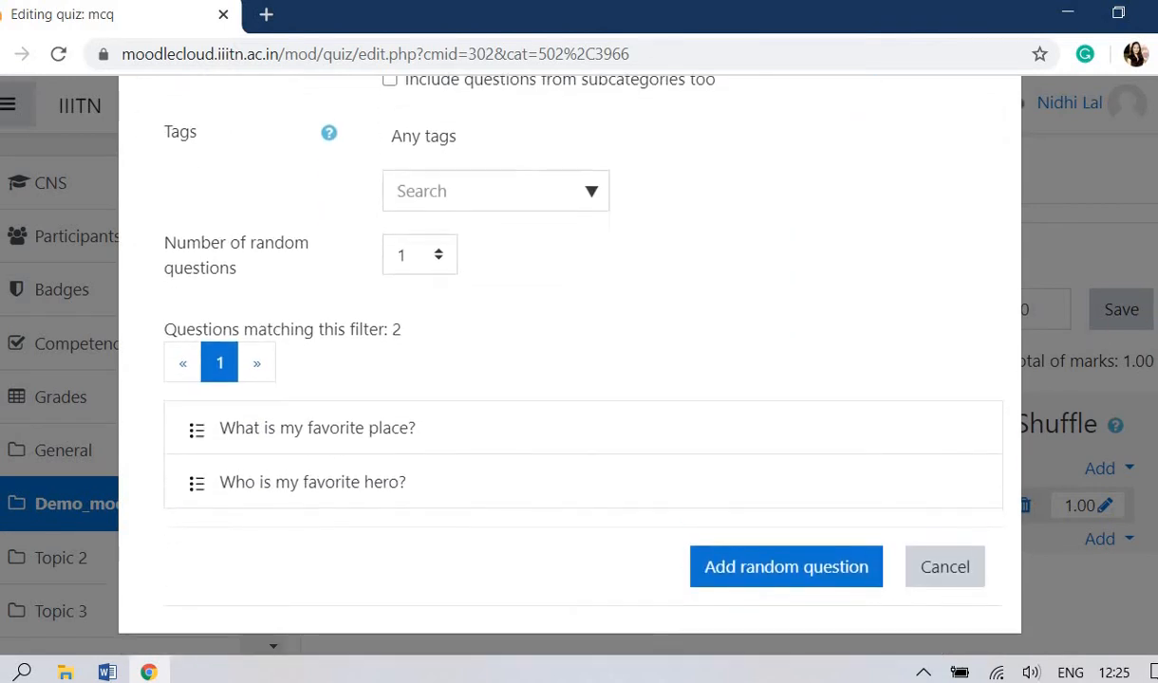
pyautogui.click(750, 561)
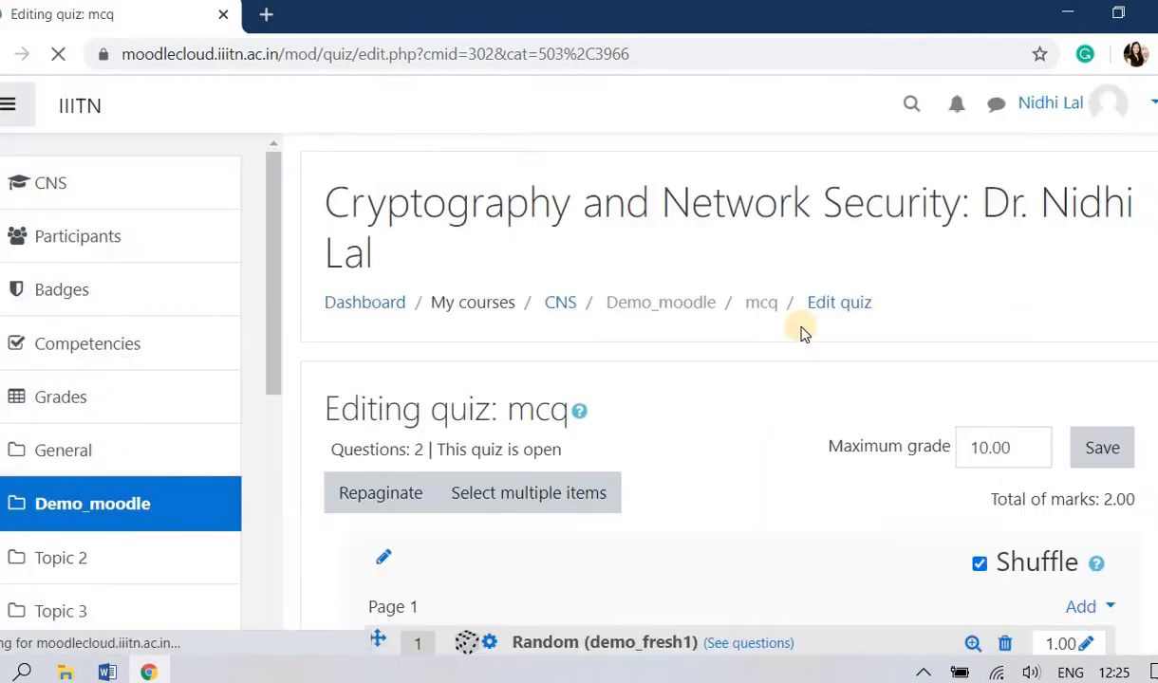
# Add 1 random question from the existing demo_fresh3 category to page 1 of the mcq quiz
pyautogui.scroll(-4, 1104, 331)
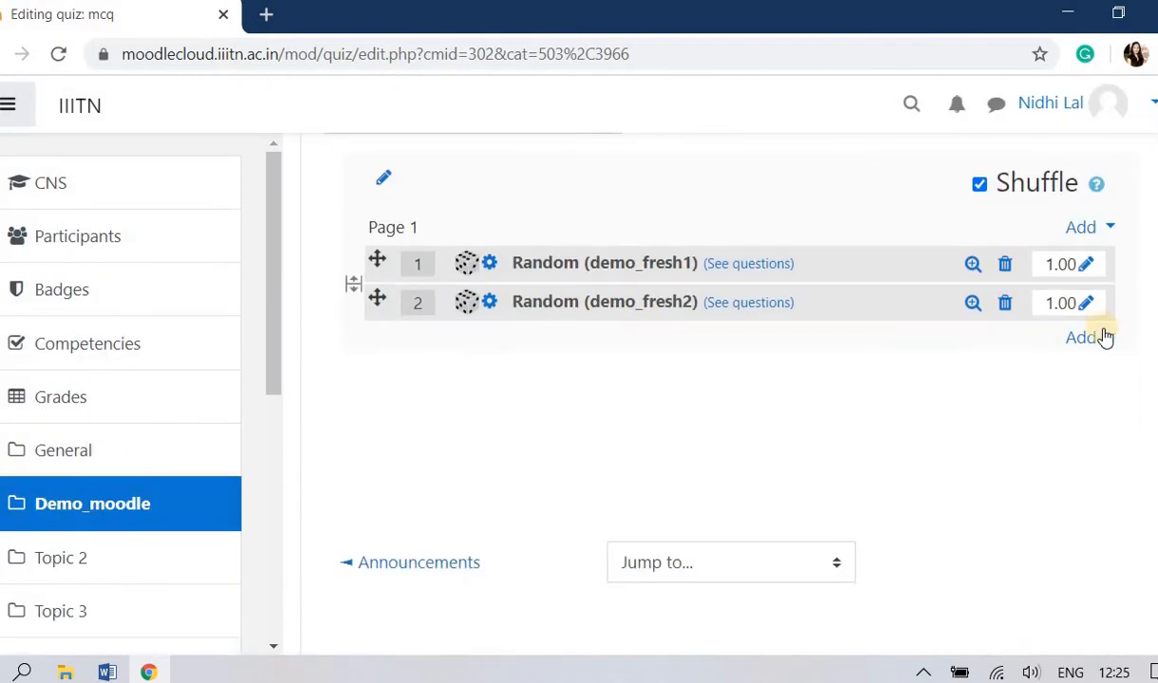
pyautogui.click(1106, 228)
pyautogui.click(1034, 334)
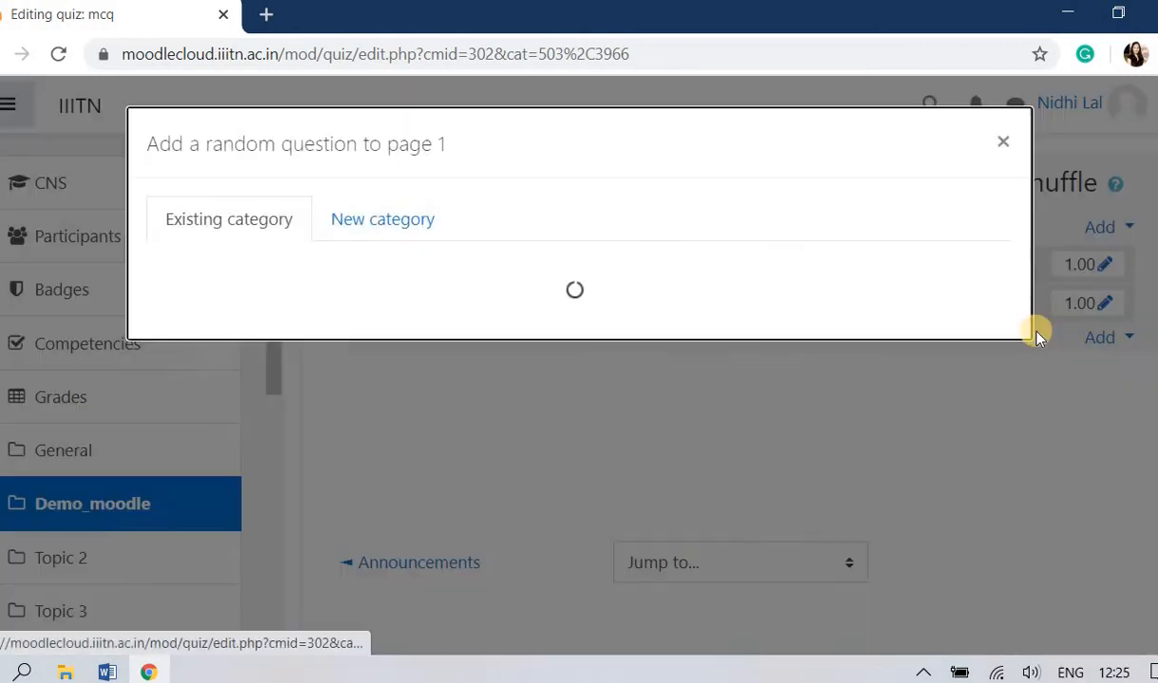
pyautogui.click(543, 287)
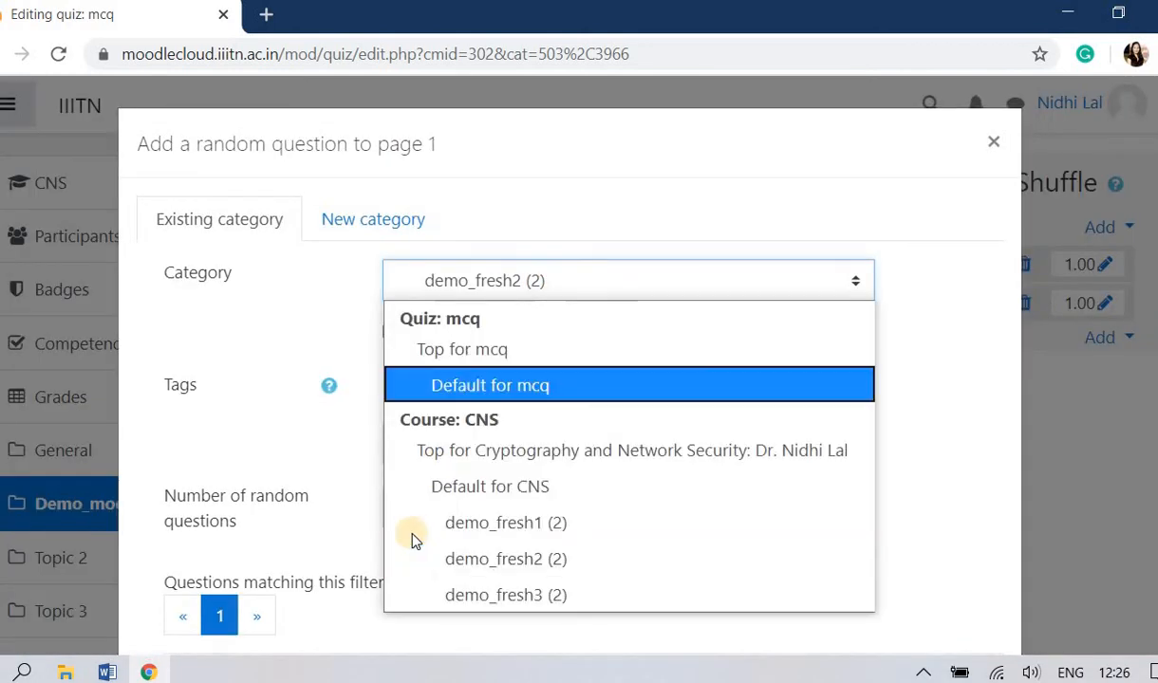
pyautogui.click(433, 595)
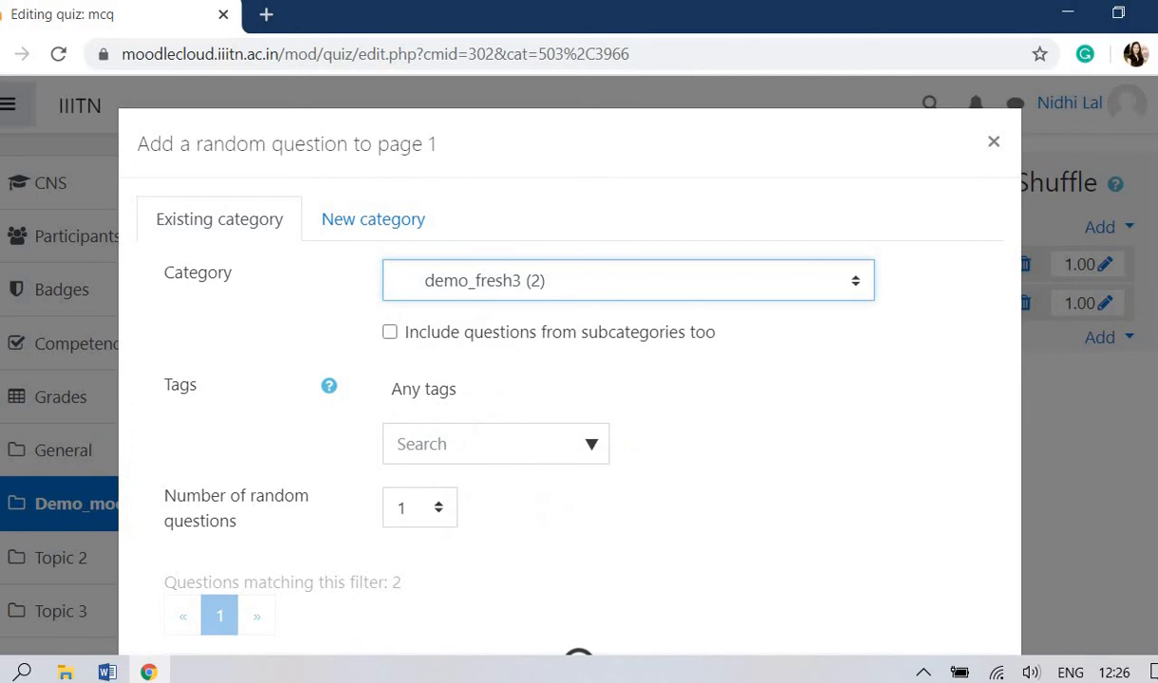
pyautogui.scroll(-3, 569, 379)
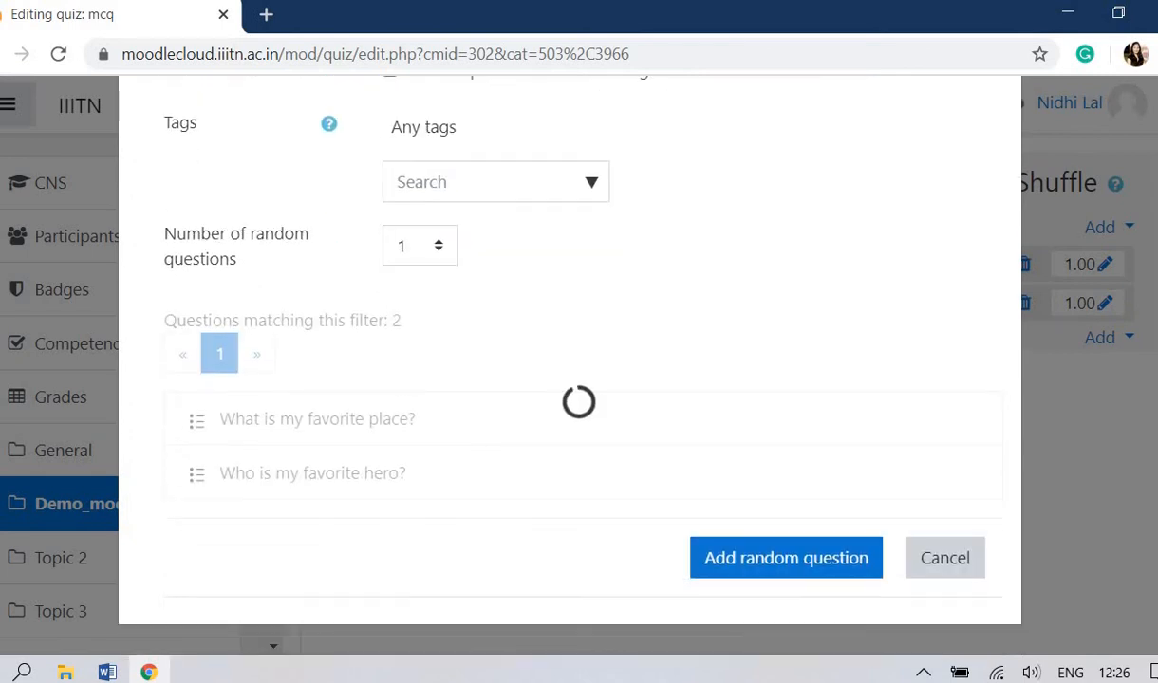
pyautogui.click(759, 556)
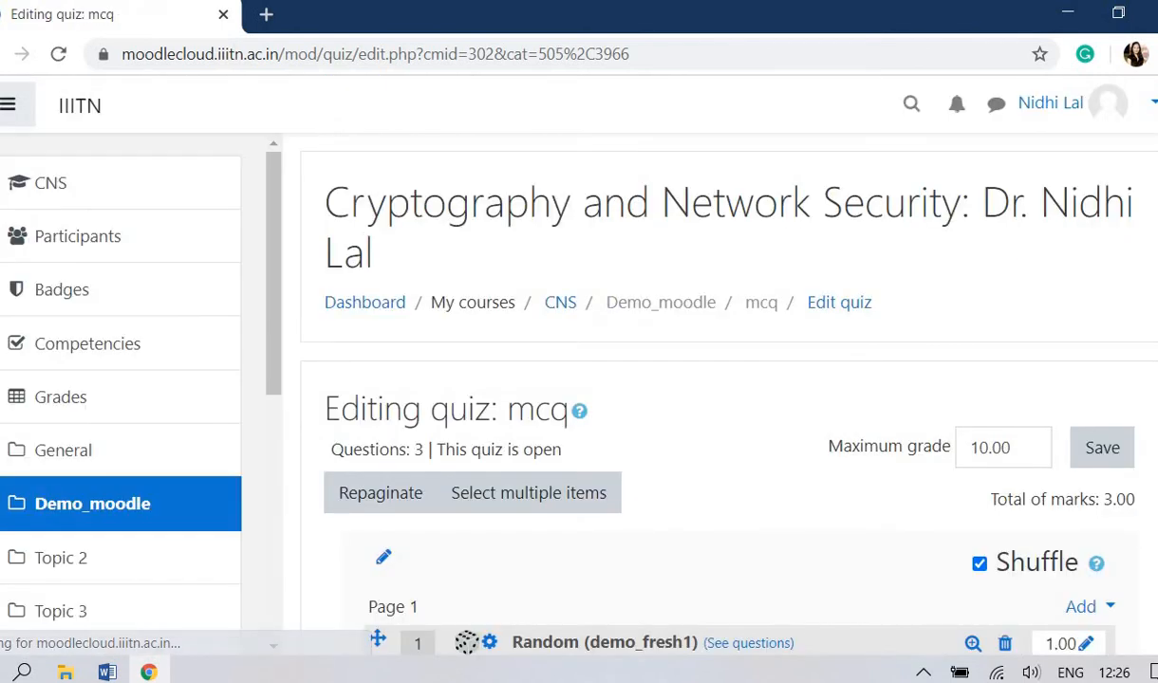
# Check the quiz's list of random questions, then return to the CNS course and start a preview of the mcq quiz
pyautogui.scroll(-4, 721, 393)
pyautogui.scroll(1, 722, 393)
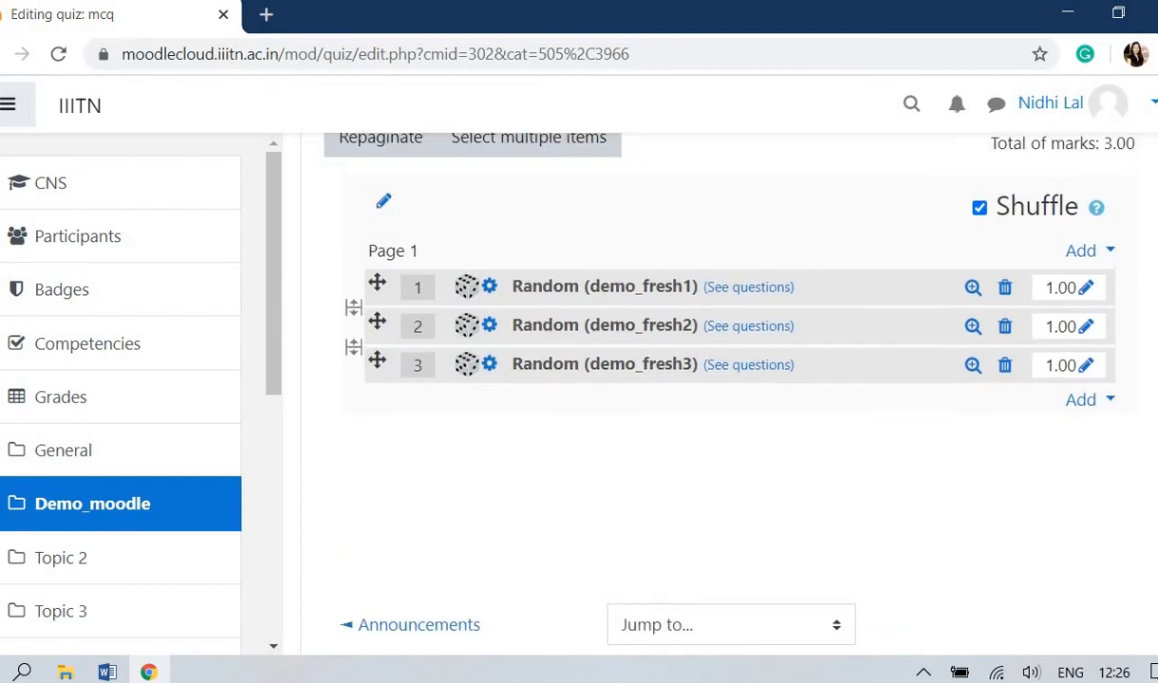
pyautogui.scroll(-2, 722, 379)
pyautogui.scroll(4, 721, 379)
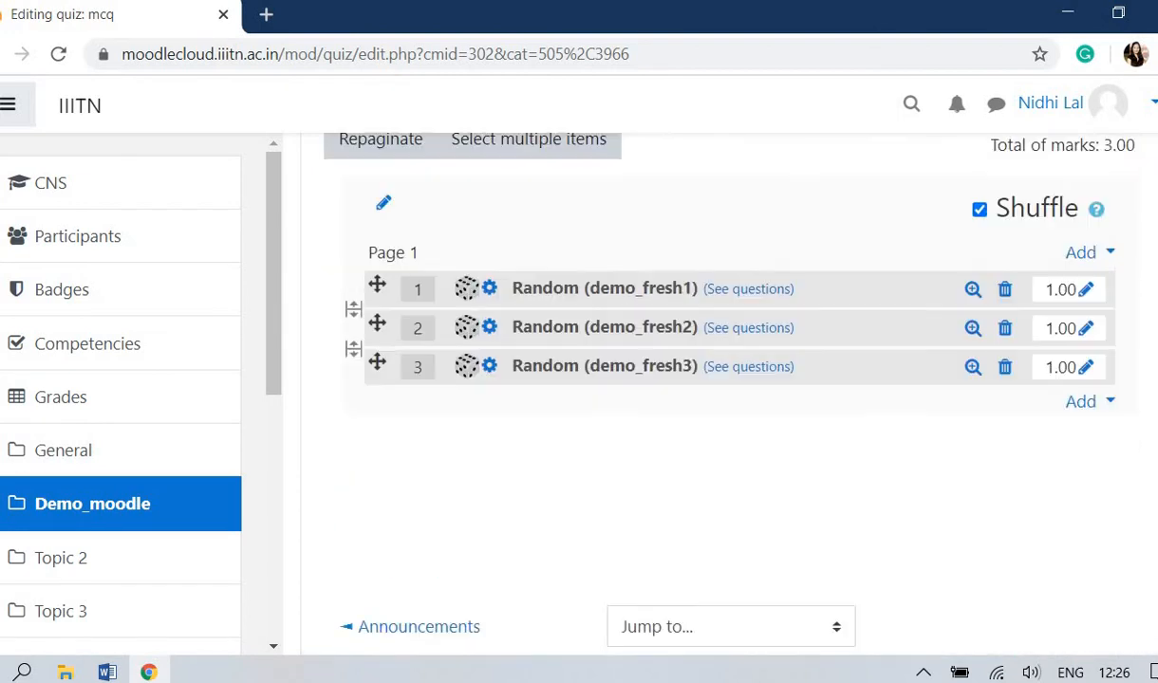
pyautogui.scroll(2, 721, 380)
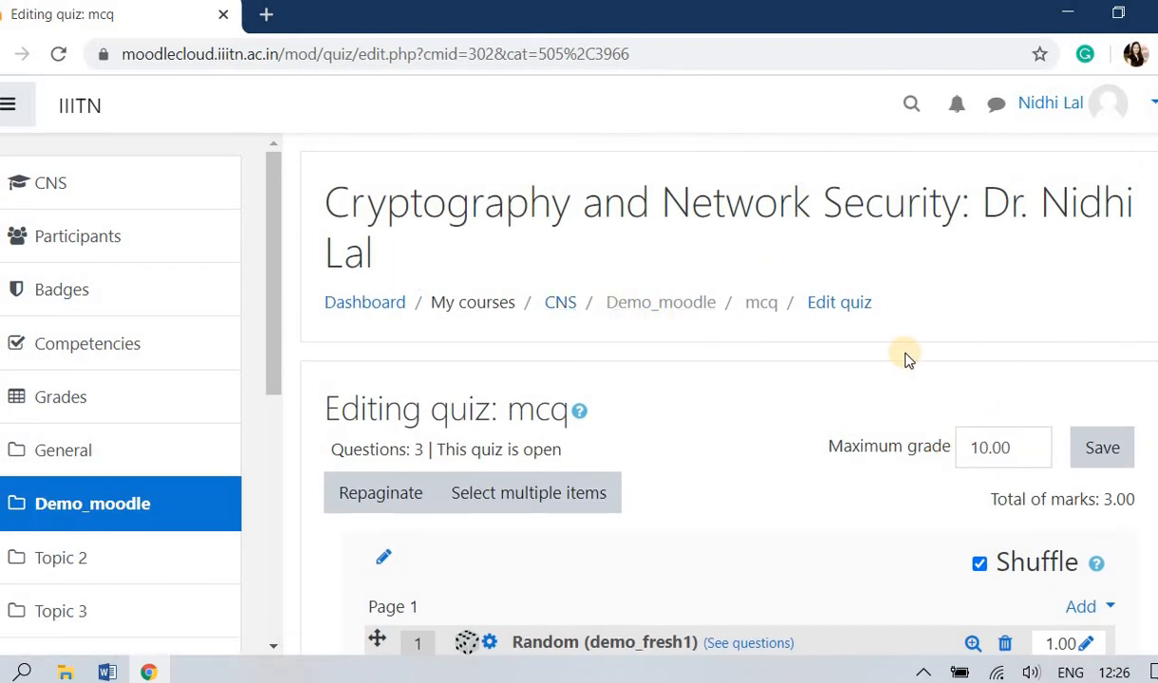
pyautogui.click(559, 308)
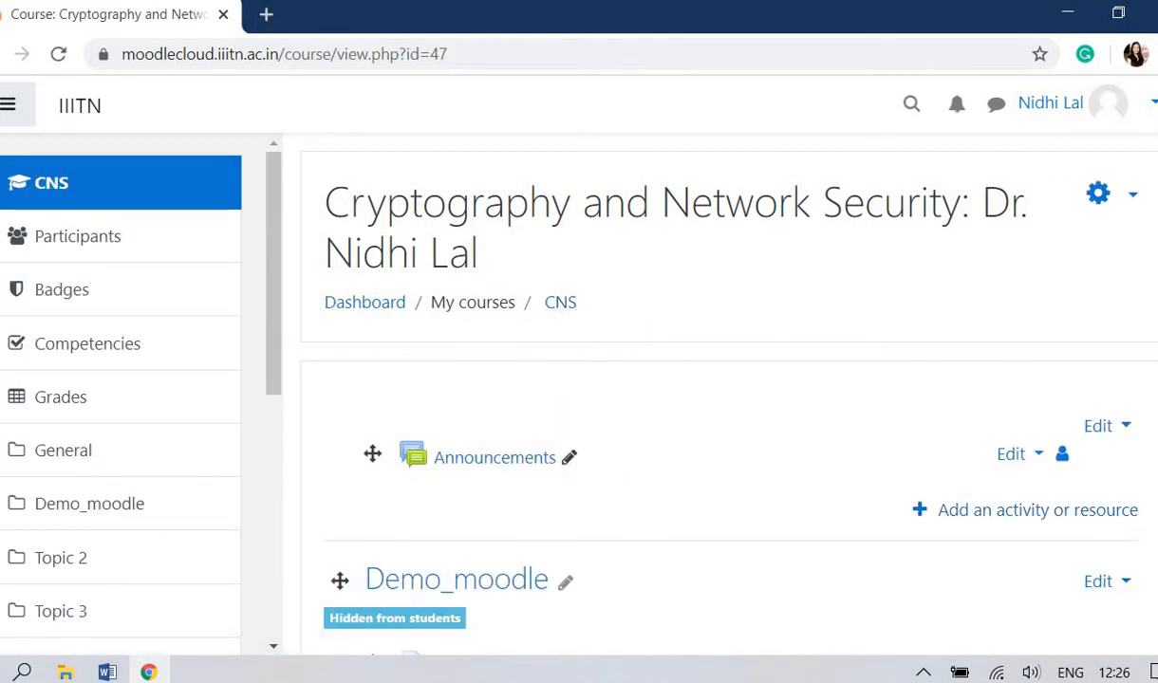
pyautogui.scroll(-3, 759, 395)
pyautogui.click(463, 419)
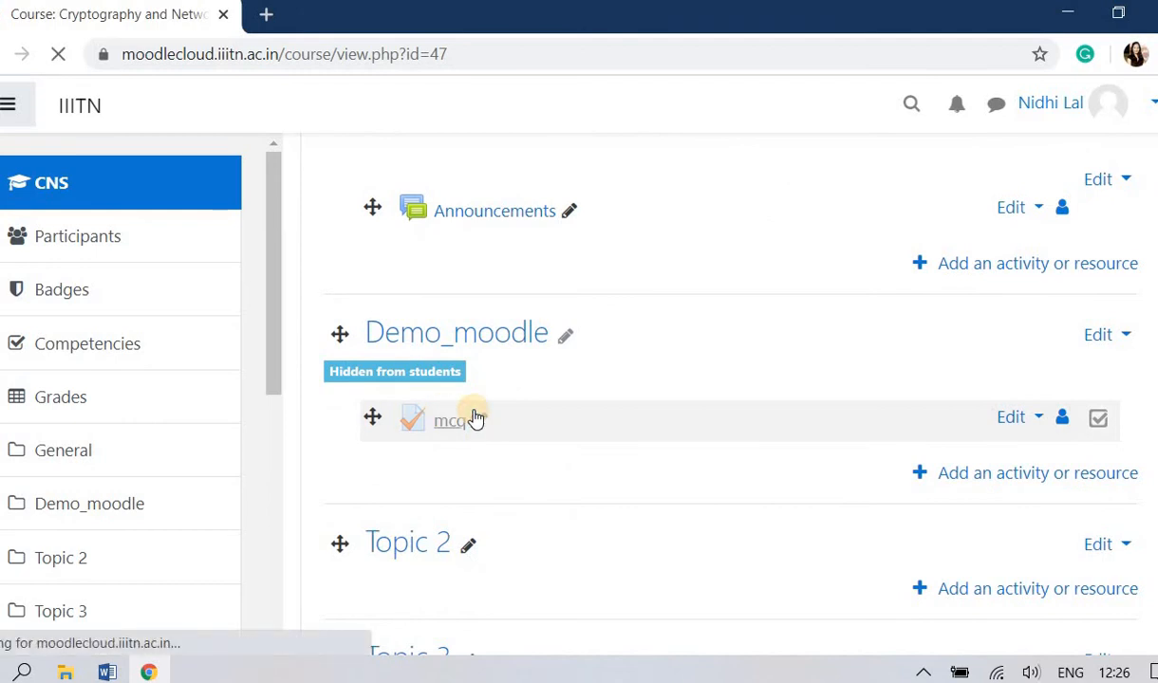
pyautogui.click(703, 562)
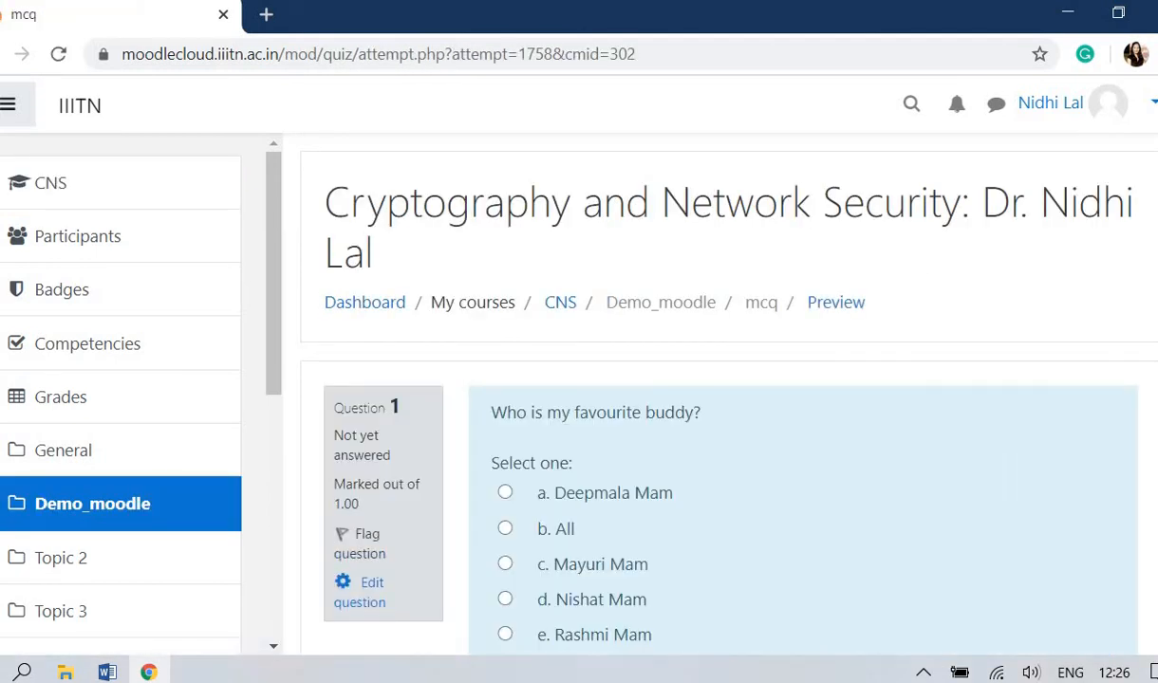
# Page through the quiz preview to examine the randomly chosen questions 1 to 3 without answering them
pyautogui.scroll(-2, 719, 394)
pyautogui.scroll(1, 719, 393)
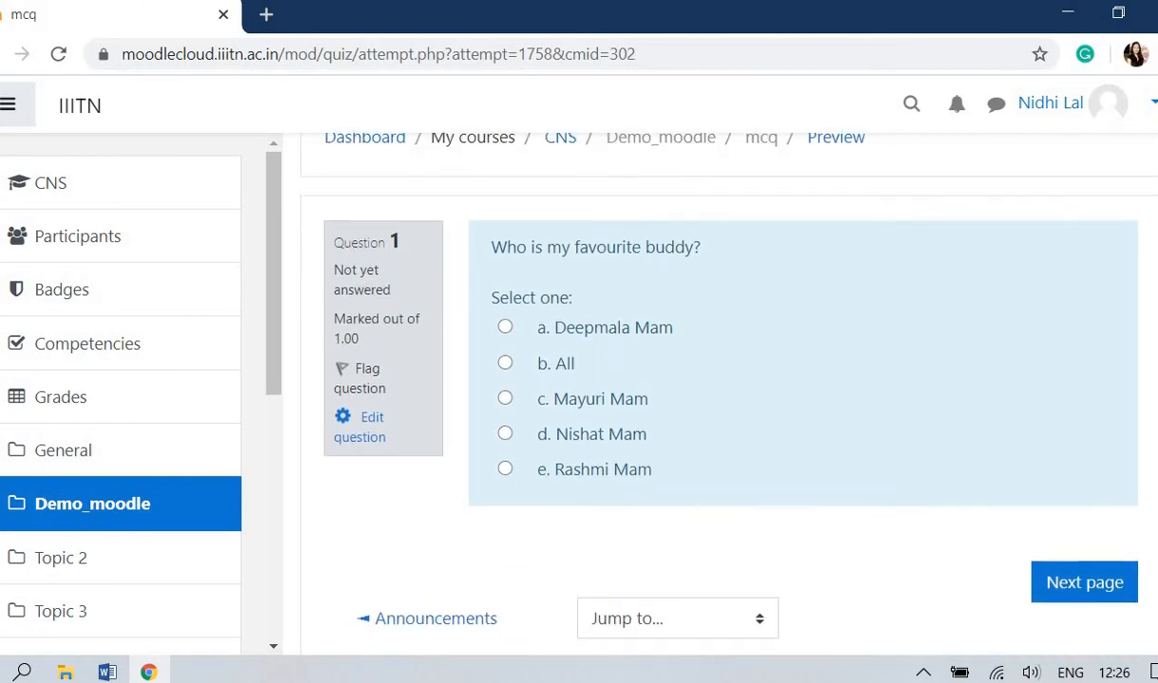
pyautogui.scroll(-1, 719, 393)
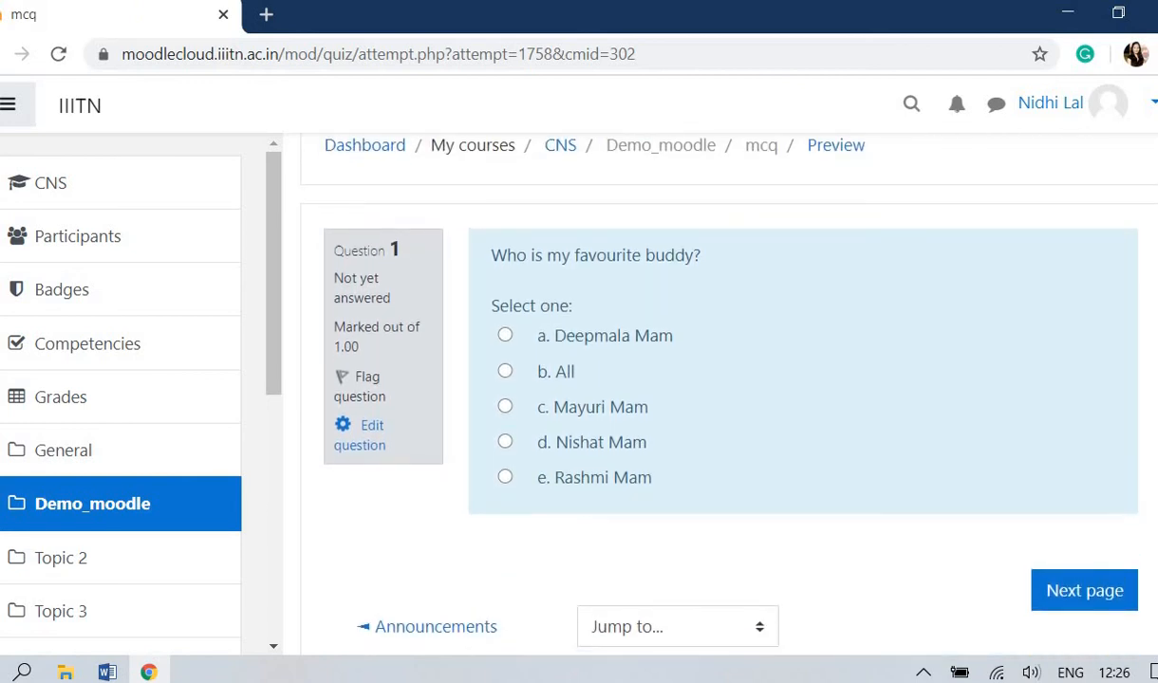
pyautogui.click(1077, 591)
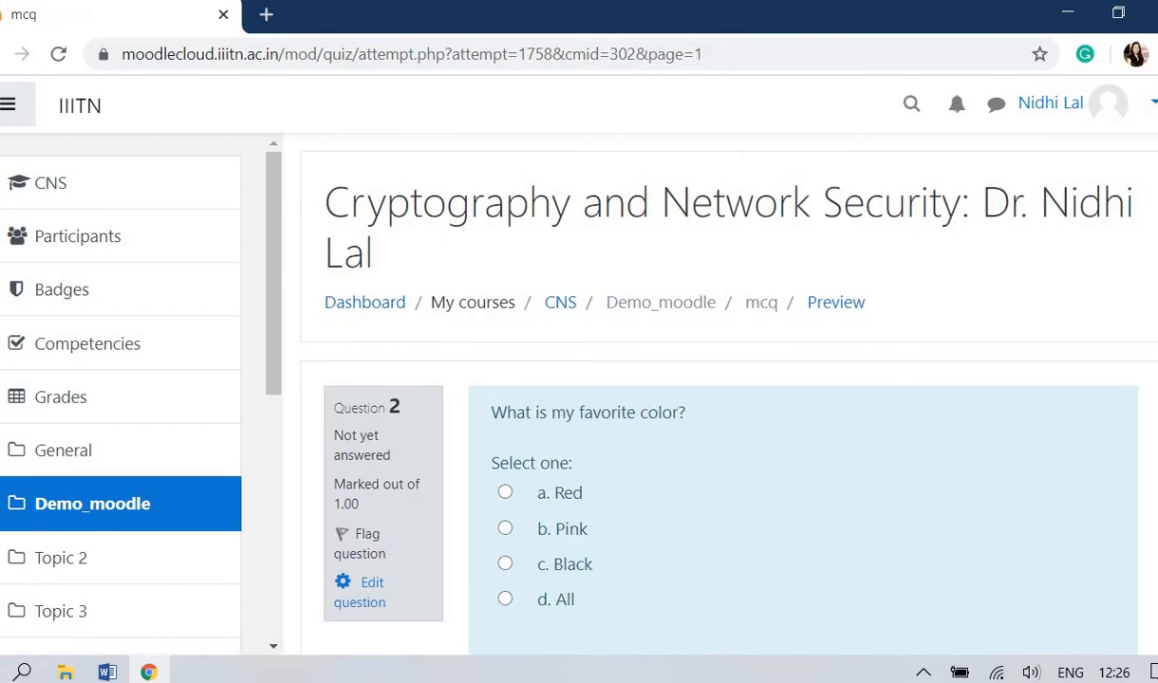
pyautogui.scroll(-3, 1082, 475)
pyautogui.click(1082, 489)
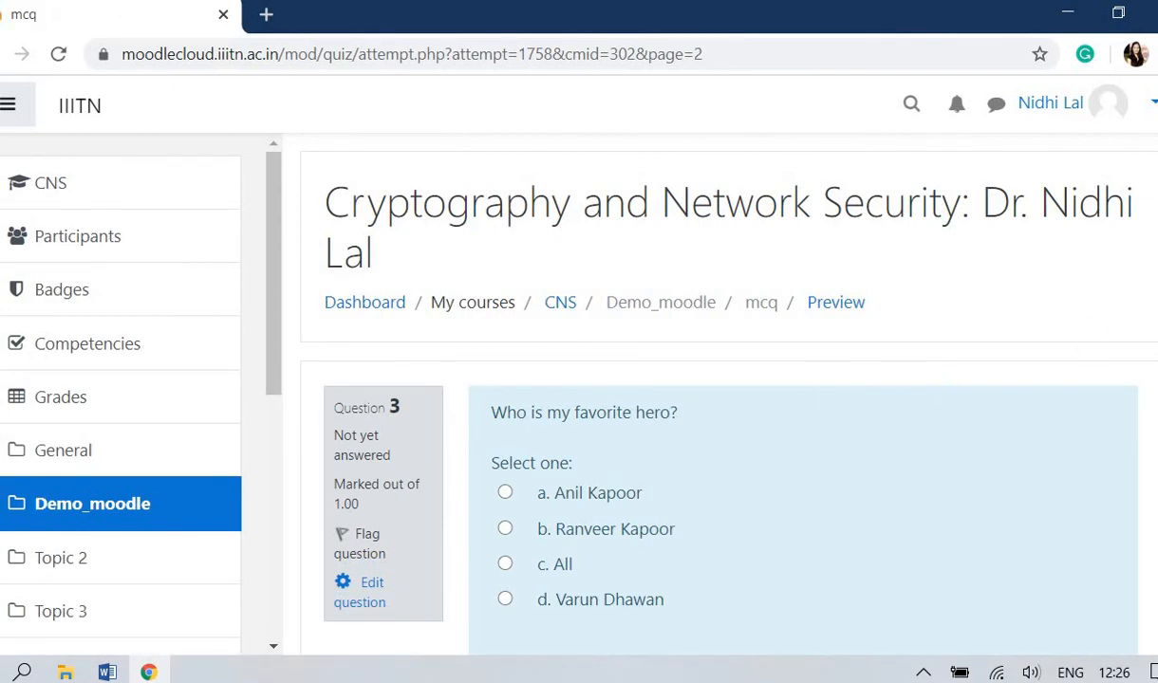
pyautogui.scroll(-5, 721, 399)
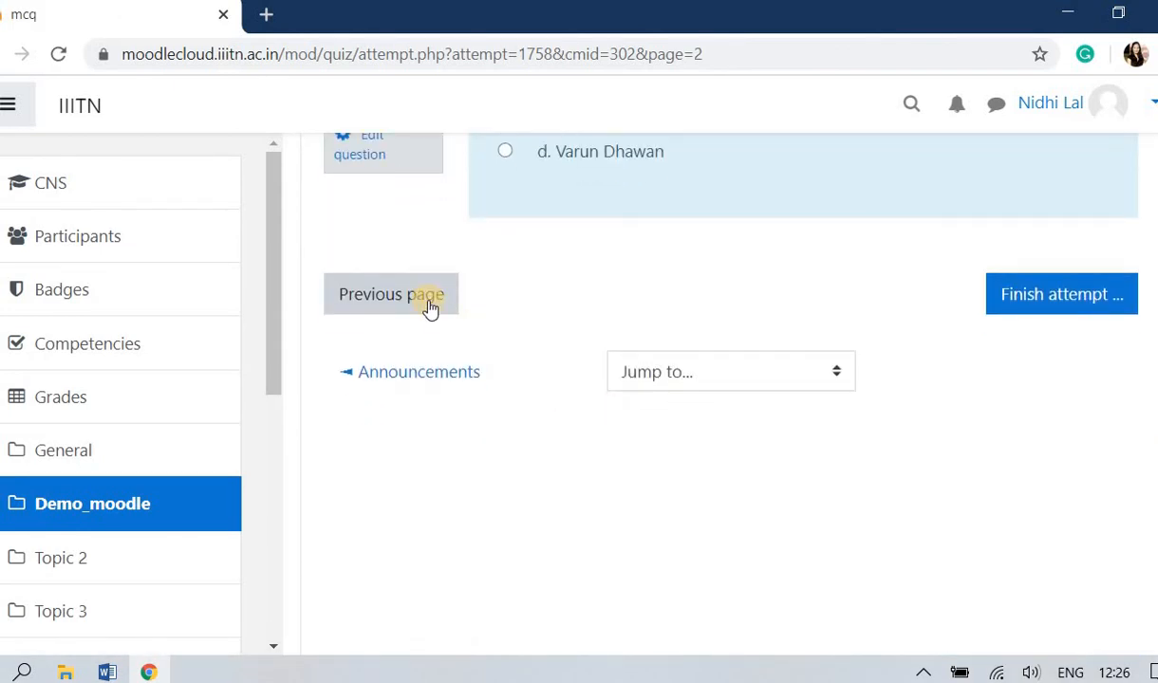
# Start a new preview of the mcq quiz and page through to question 3 to compare the randomly drawn questions
pyautogui.scroll(-5, 664, 427)
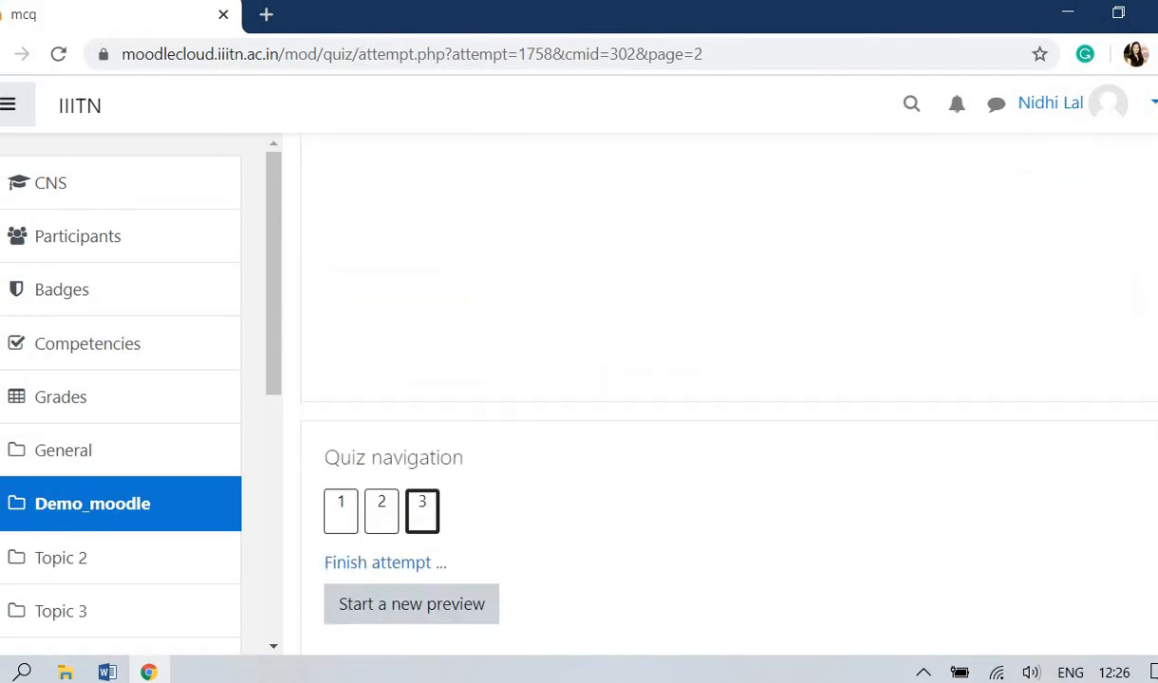
pyautogui.click(449, 550)
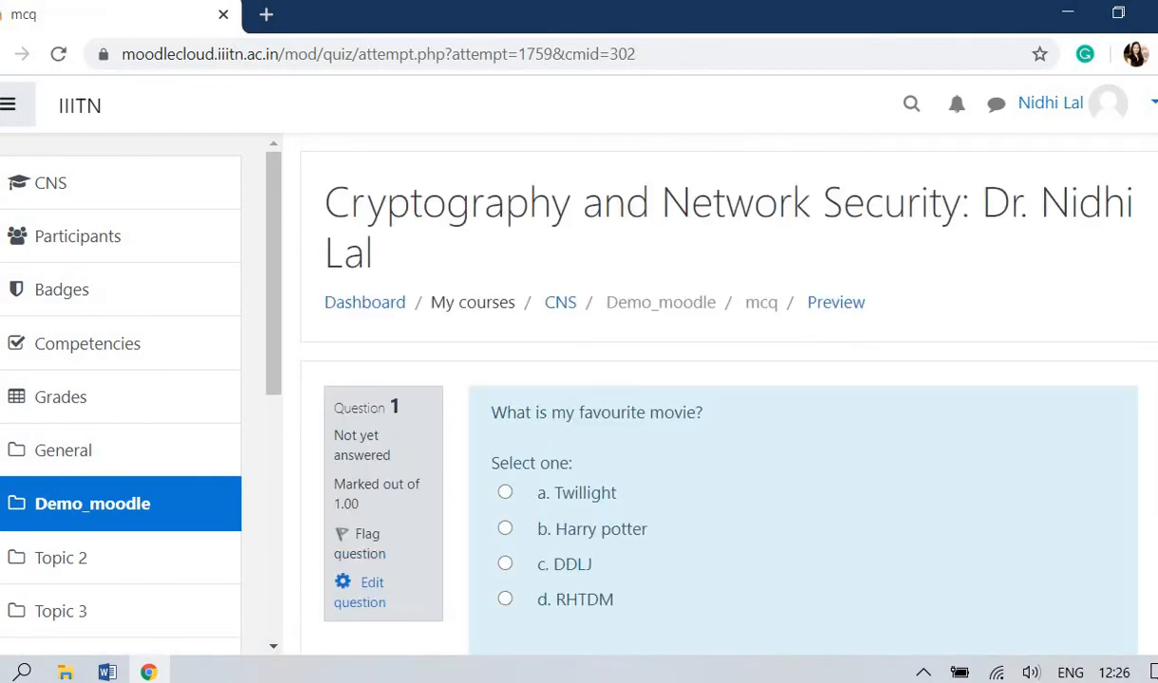
pyautogui.scroll(-3, 721, 379)
pyautogui.click(1080, 564)
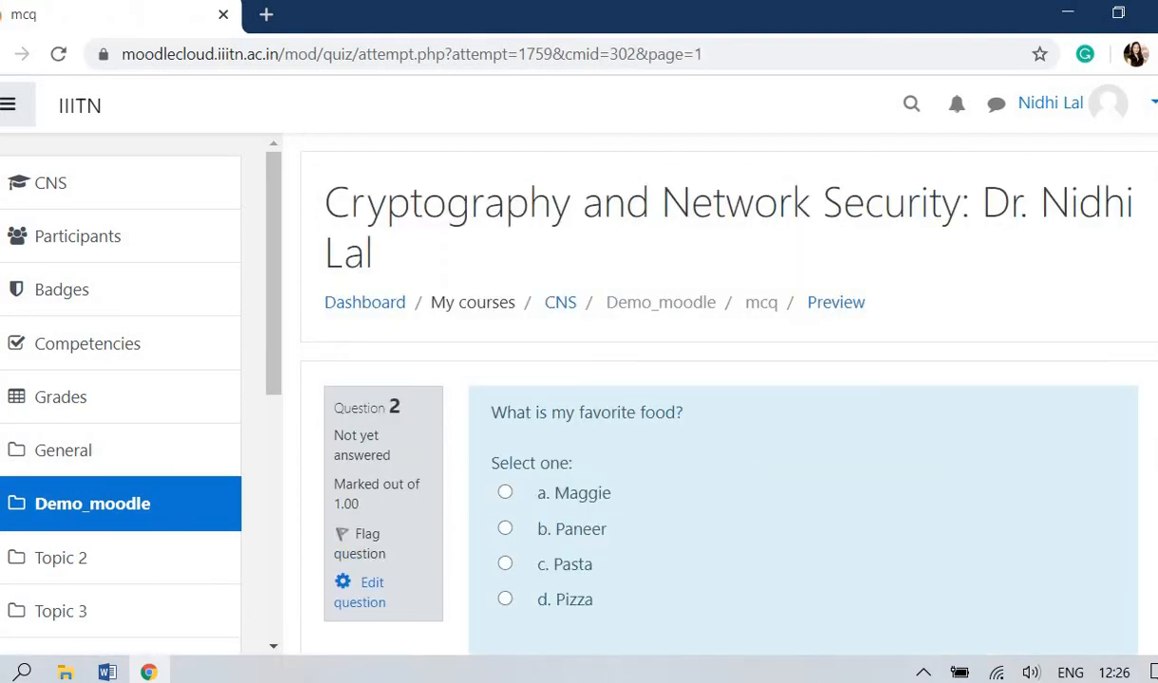
pyautogui.scroll(-3, 721, 379)
pyautogui.click(1075, 528)
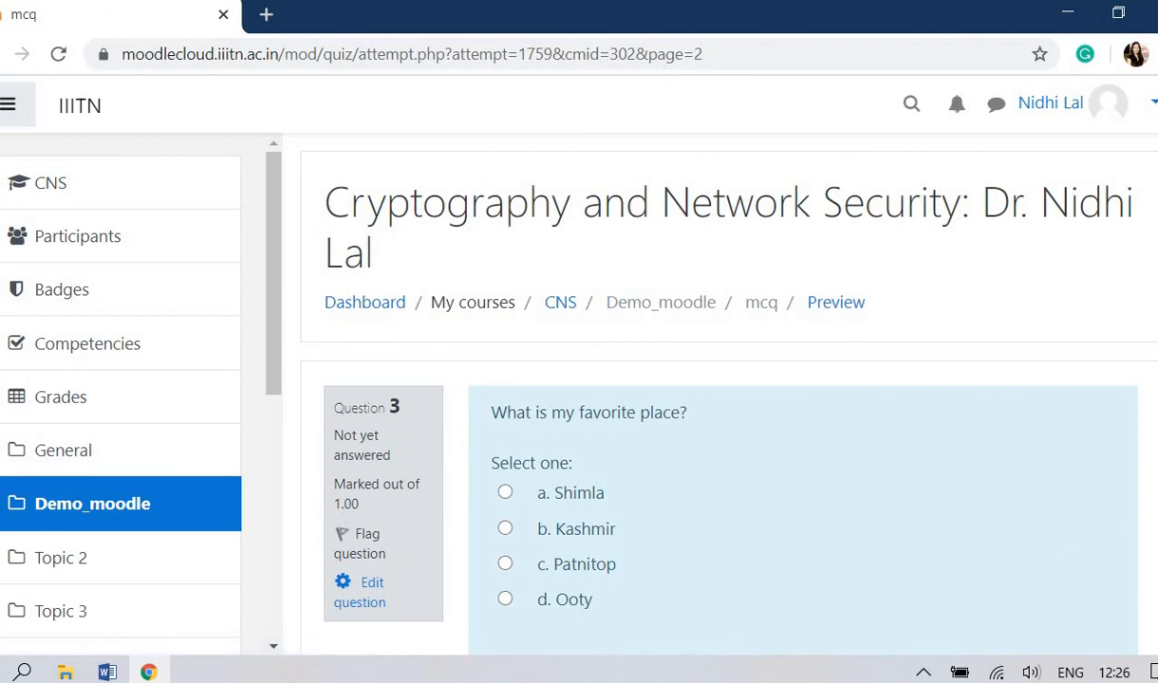
pyautogui.scroll(-5, 721, 379)
pyautogui.scroll(3, 721, 379)
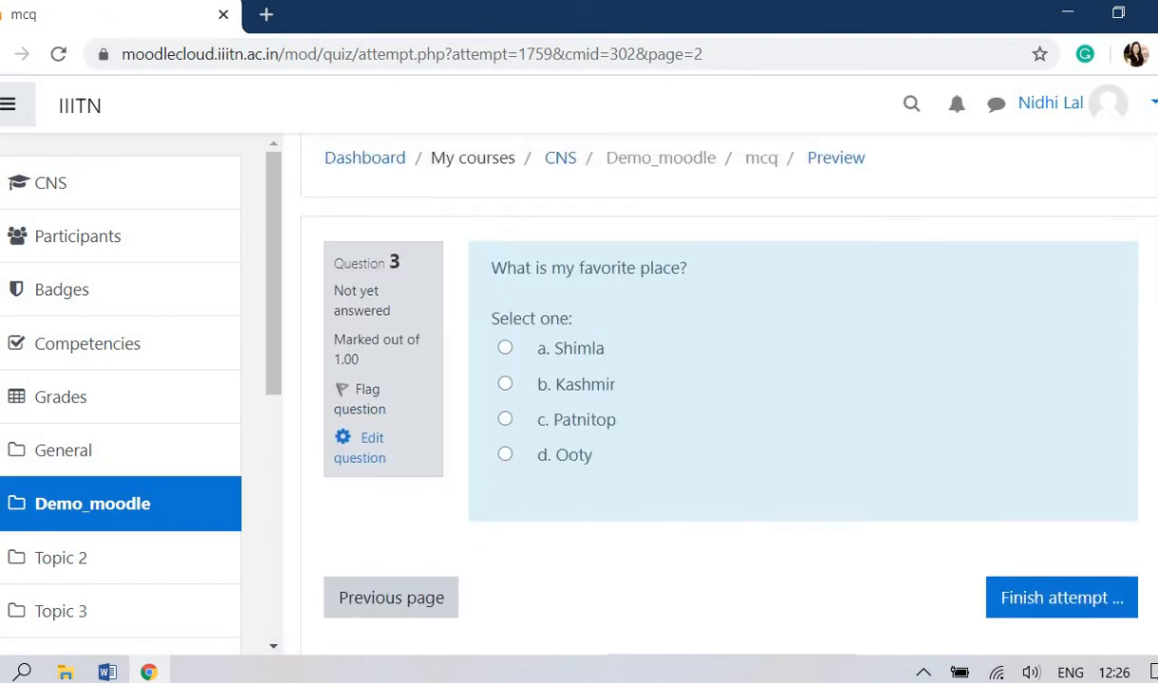
pyautogui.scroll(1, 721, 379)
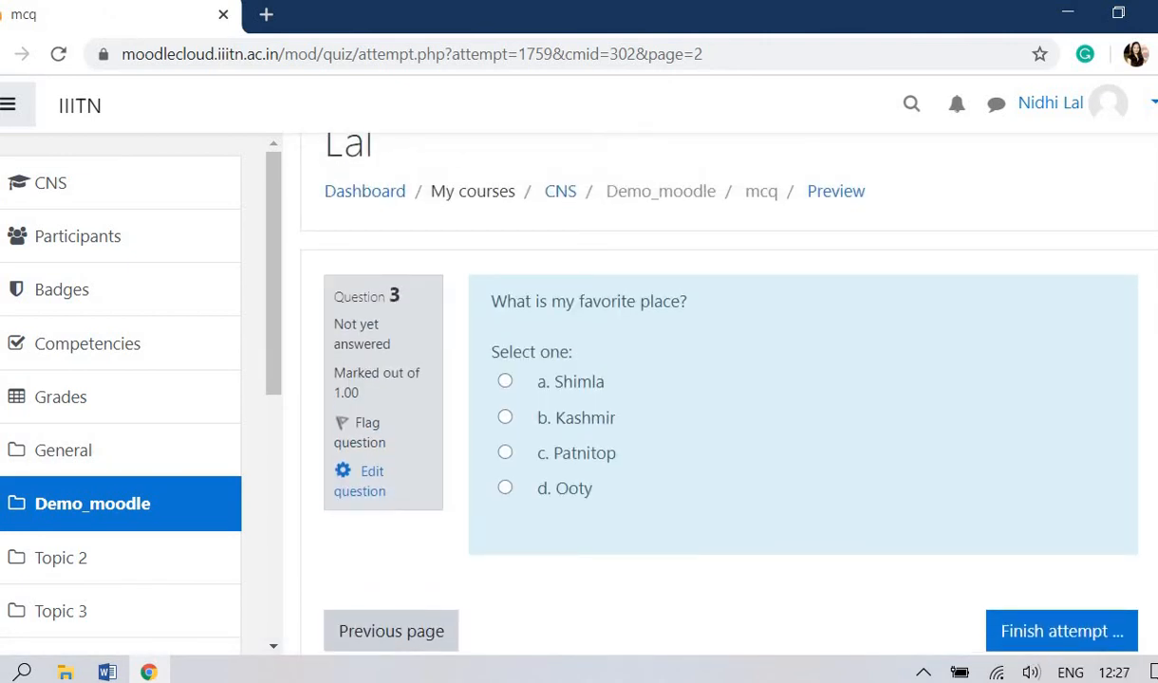
pyautogui.scroll(2, 721, 379)
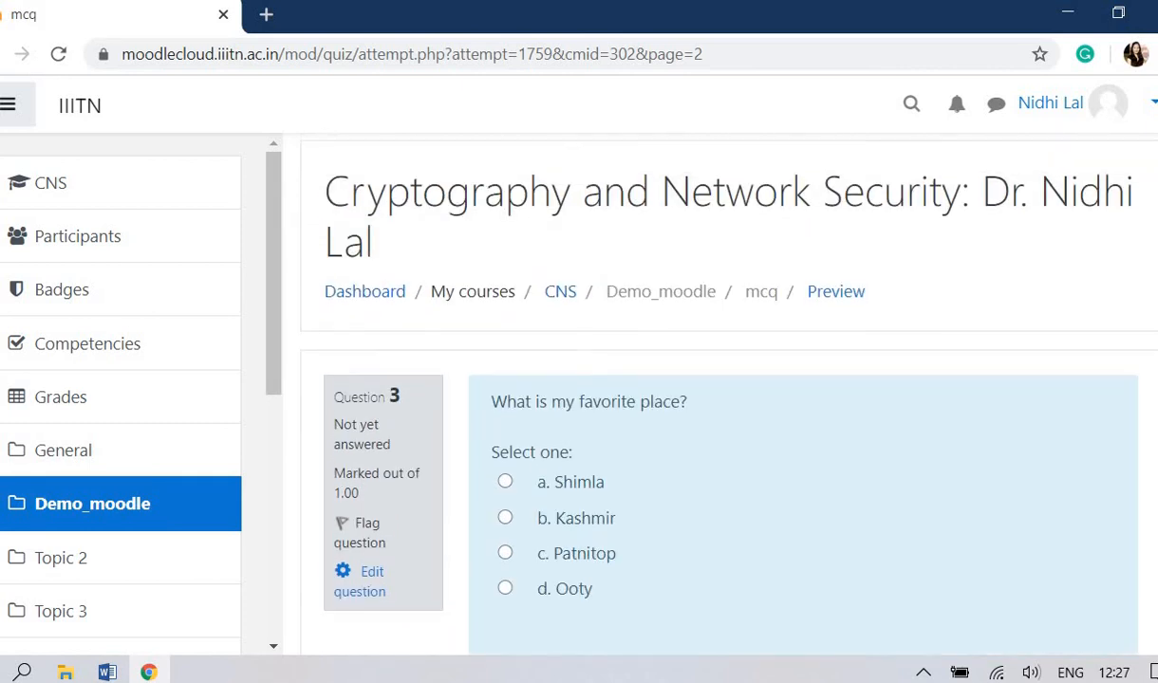
pyautogui.scroll(-1, 722, 380)
pyautogui.scroll(1, 721, 379)
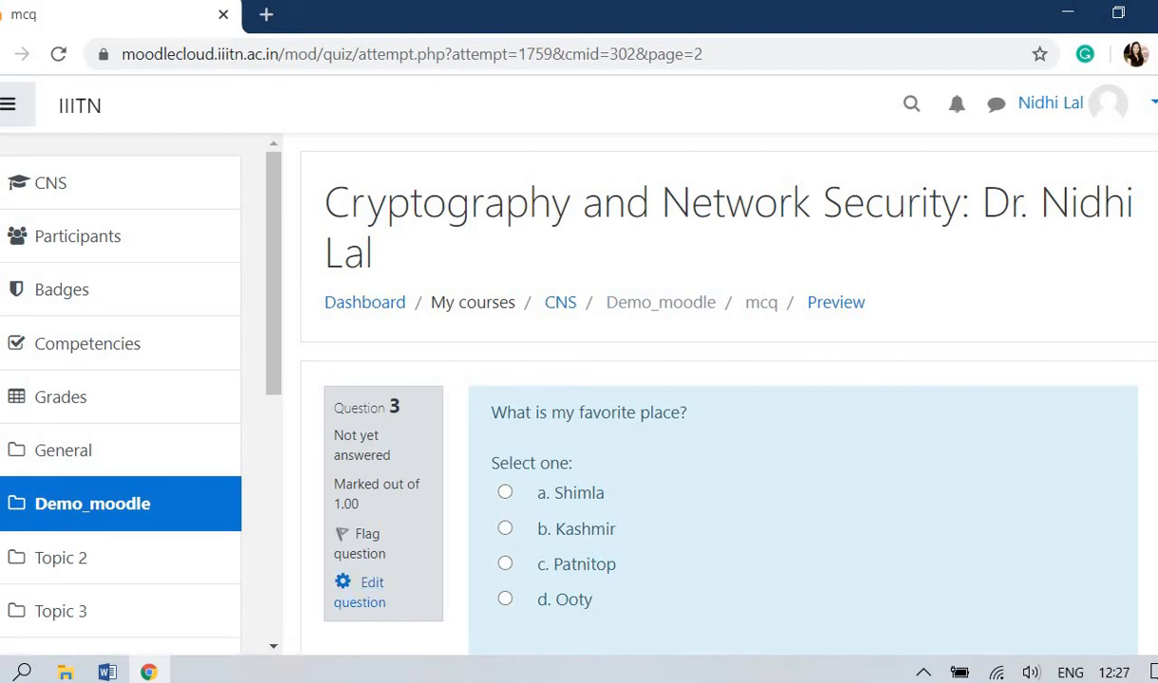
# Leave the quiz preview and open the CNS course's question bank to view its Default for CNS questions page
pyautogui.click(553, 305)
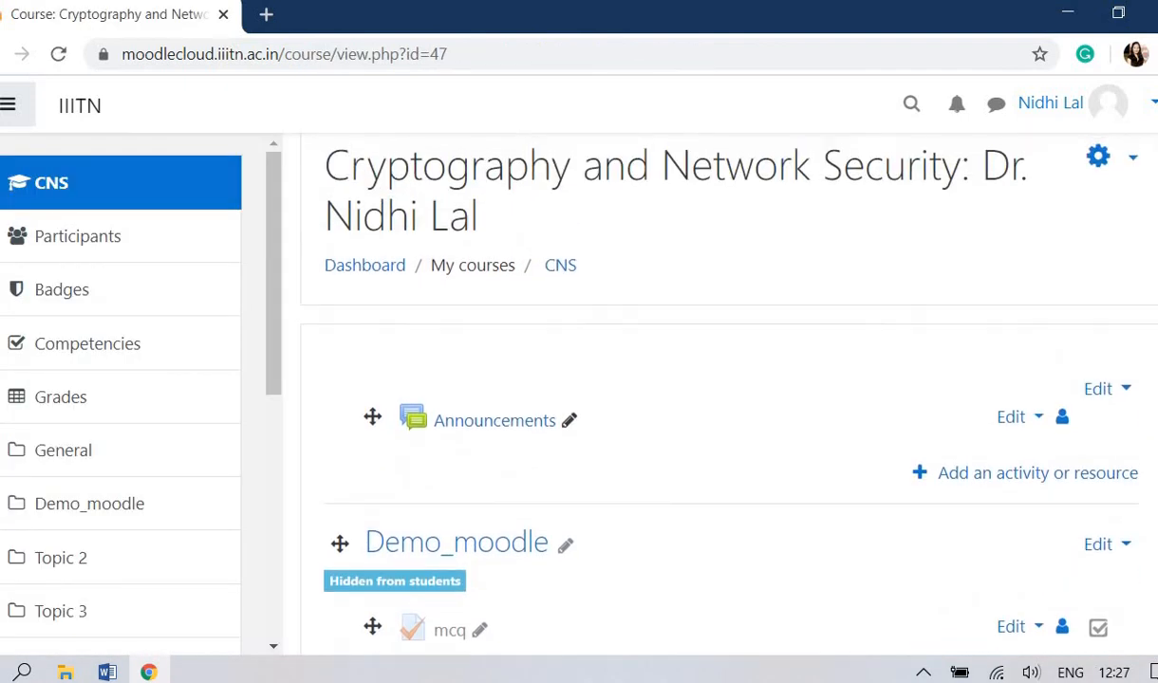
pyautogui.click(1127, 171)
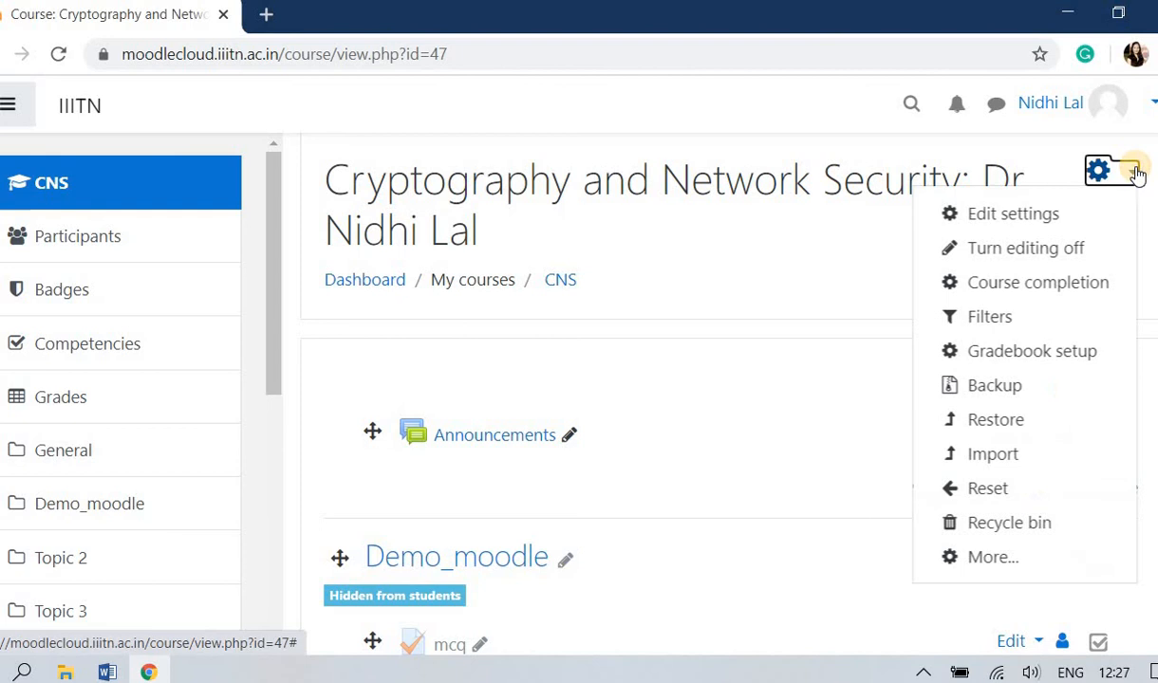
pyautogui.click(985, 560)
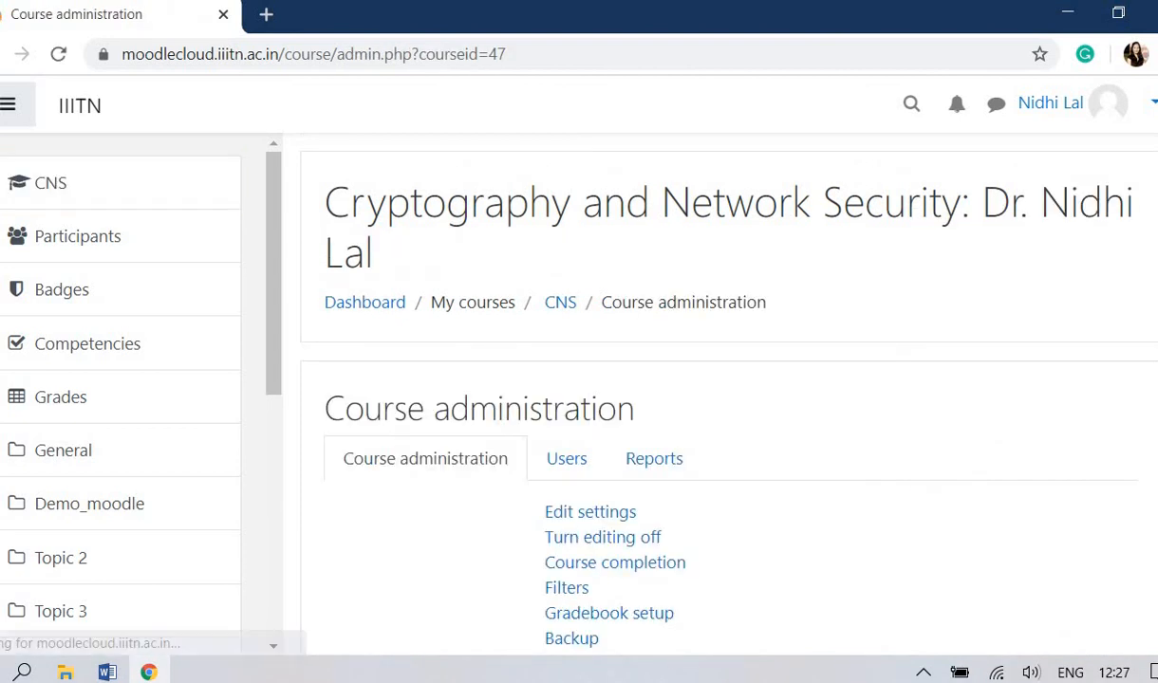
pyautogui.scroll(-6, 775, 363)
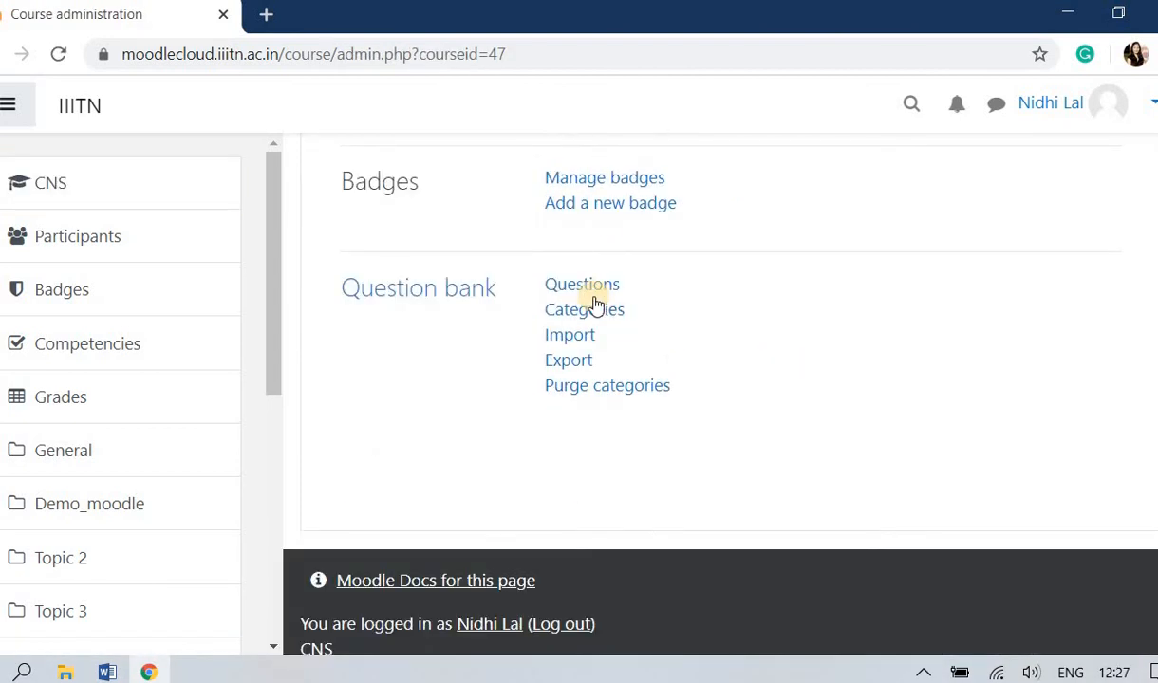
pyautogui.click(579, 285)
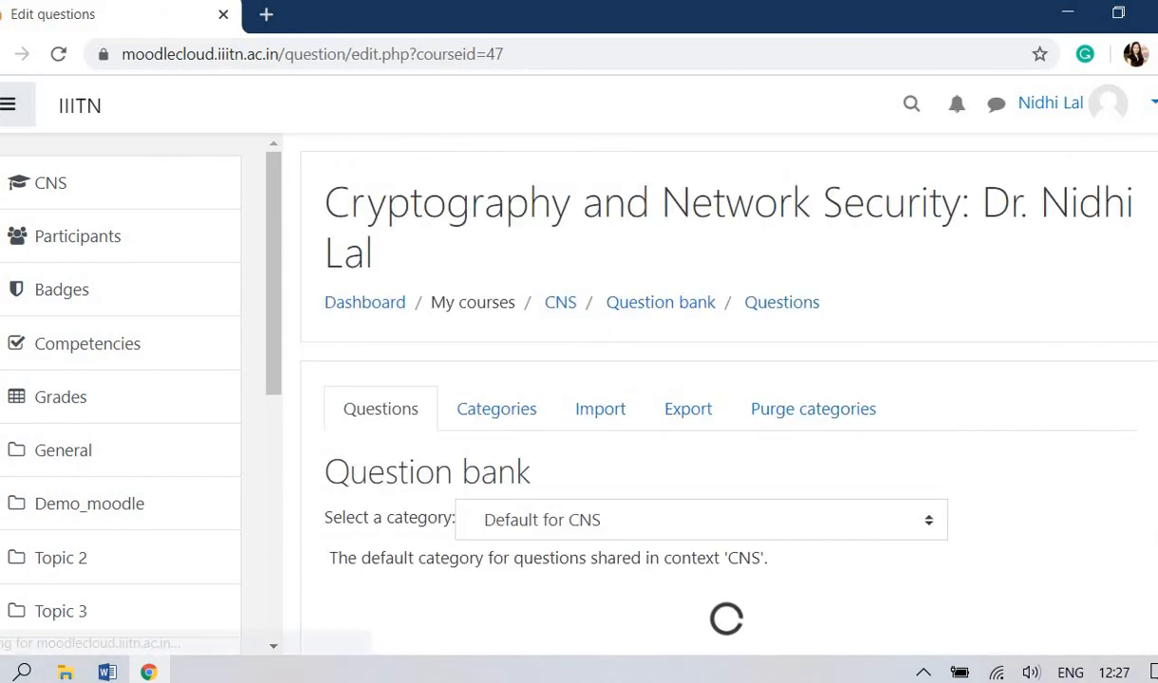
pyautogui.scroll(-5, 728, 394)
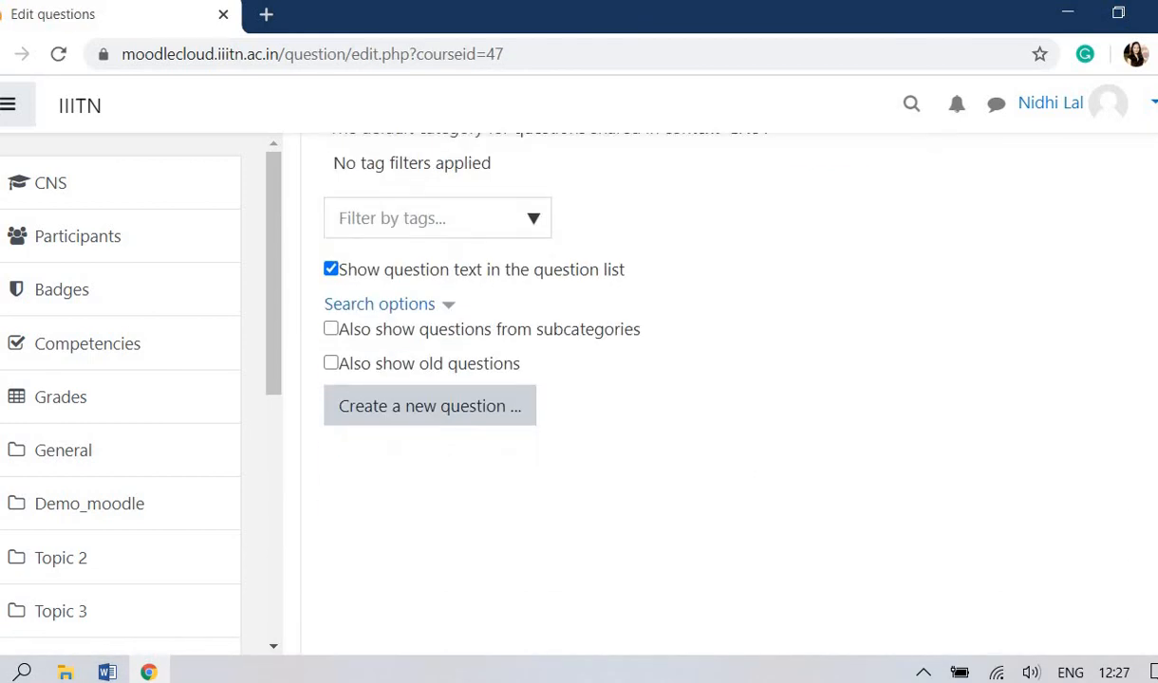
pyautogui.scroll(2, 693, 379)
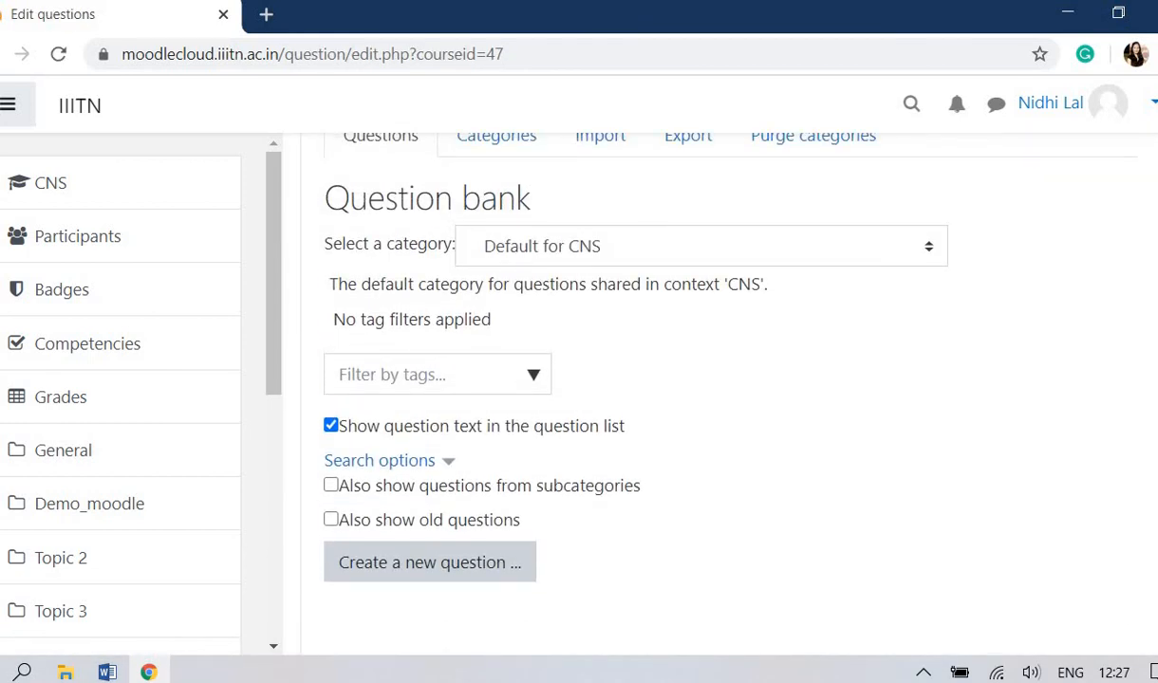
pyautogui.scroll(1, 702, 370)
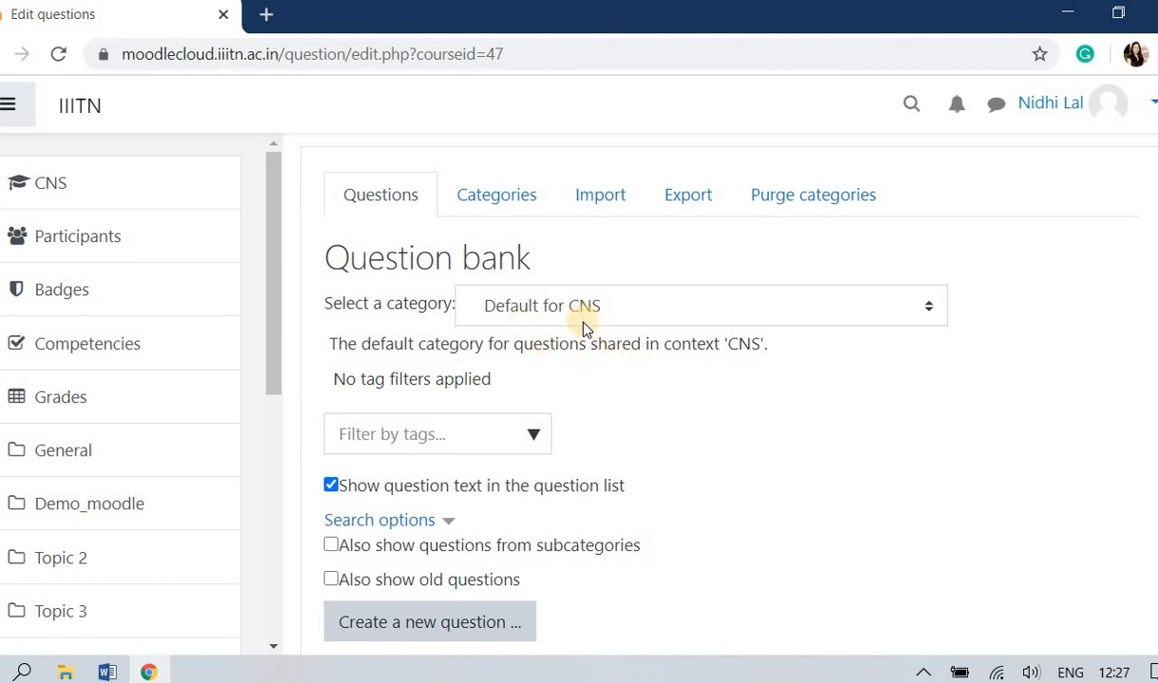
# Open a new Multiple choice question form in the question bank and examine its general fields, from category and name to feedback
pyautogui.click(427, 623)
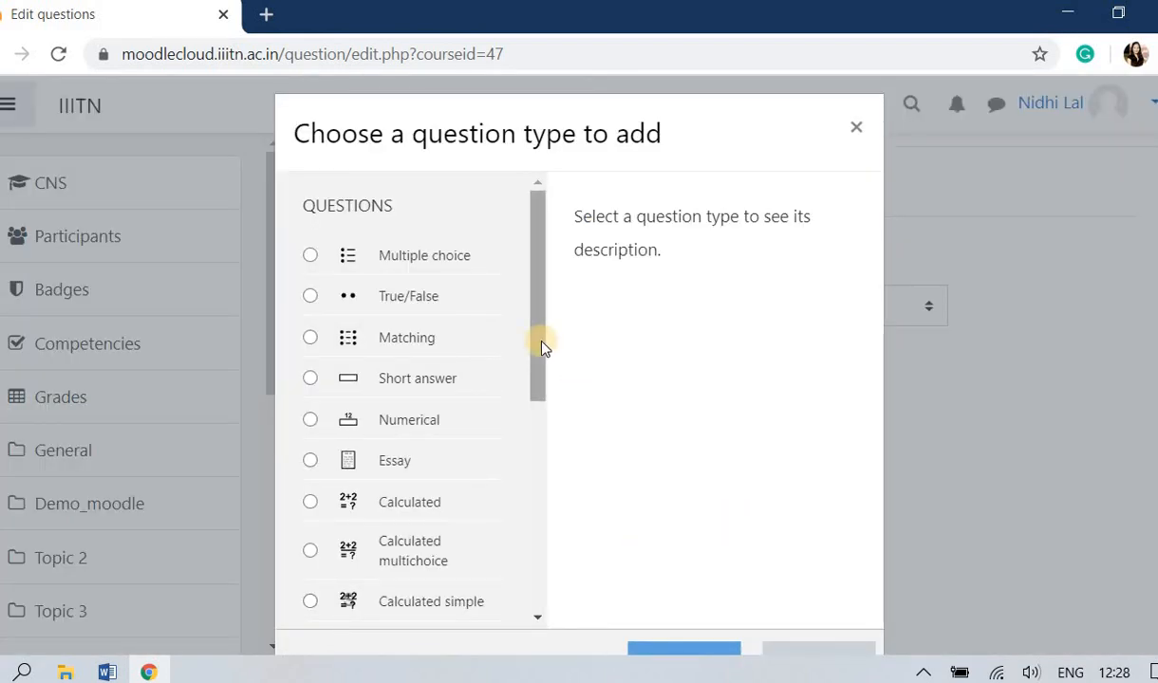
pyautogui.click(398, 269)
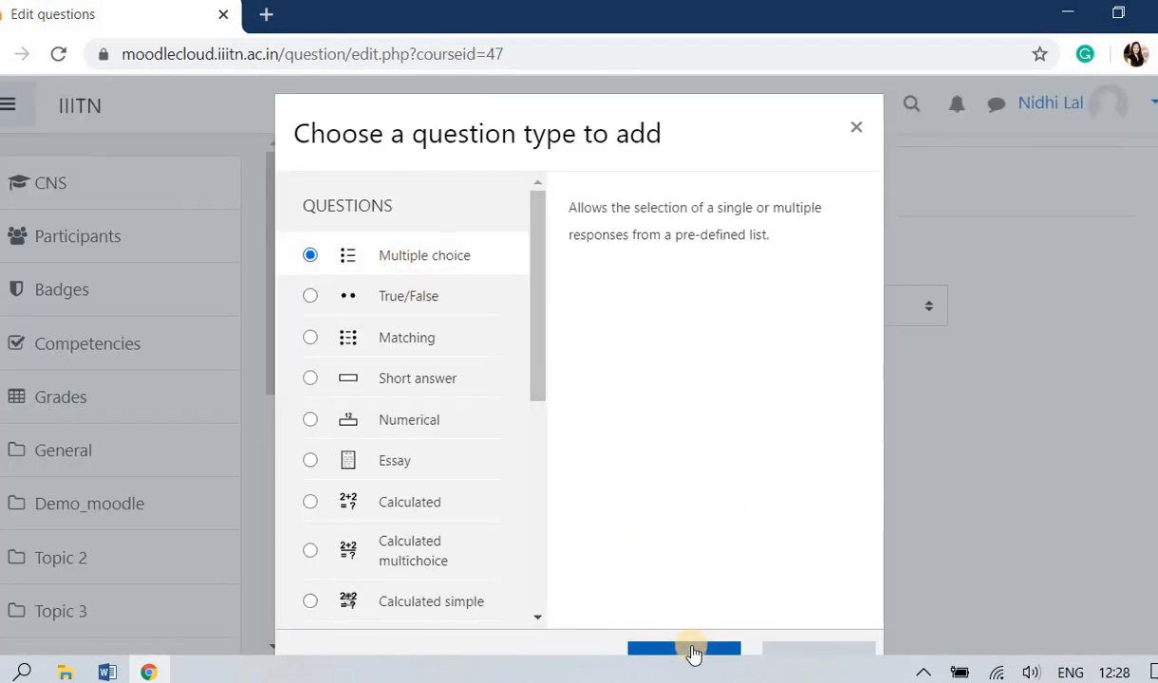
pyautogui.click(688, 646)
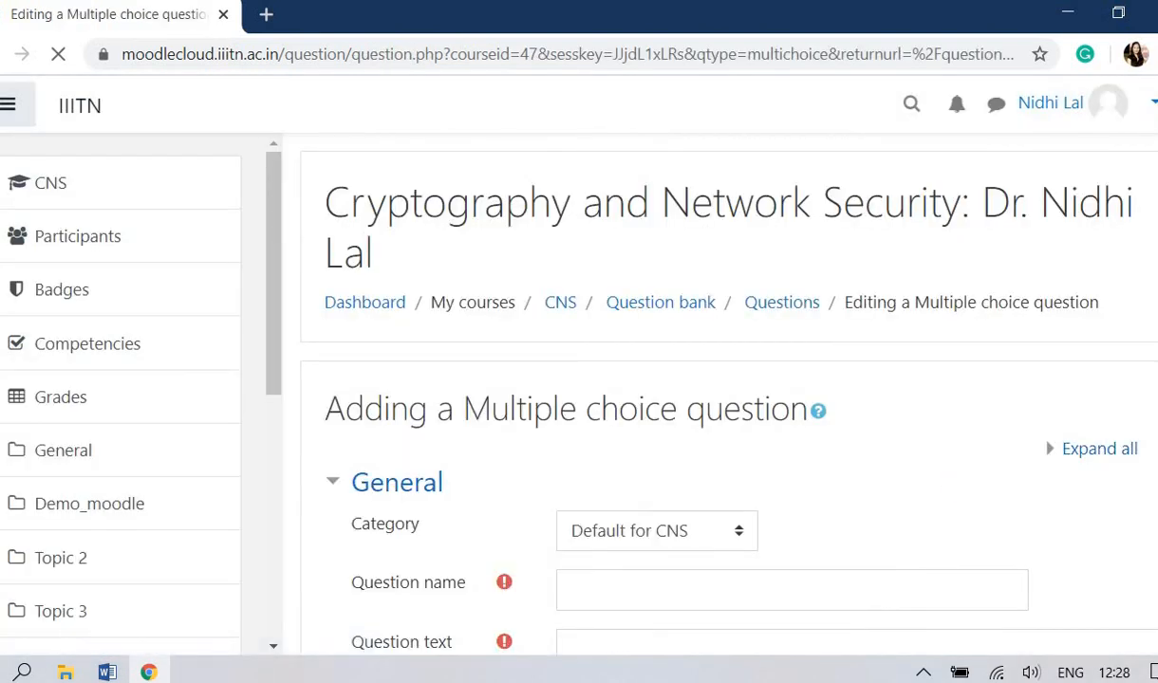
pyautogui.scroll(-9, 721, 394)
pyautogui.scroll(4, 721, 394)
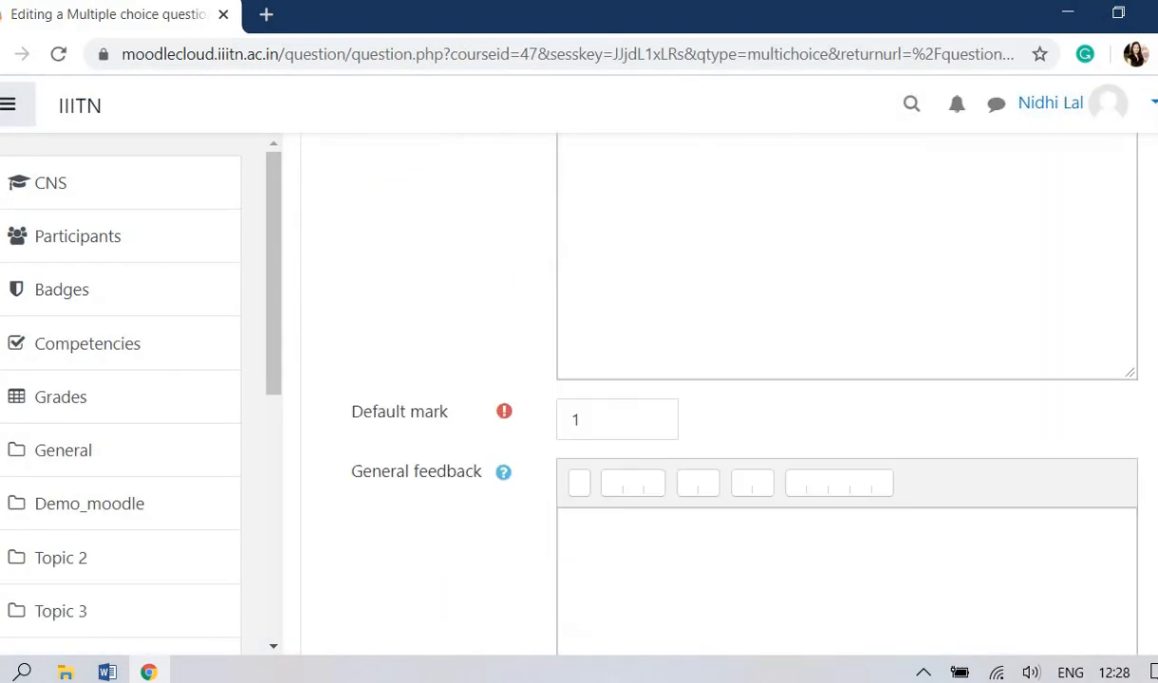
pyautogui.scroll(2, 831, 344)
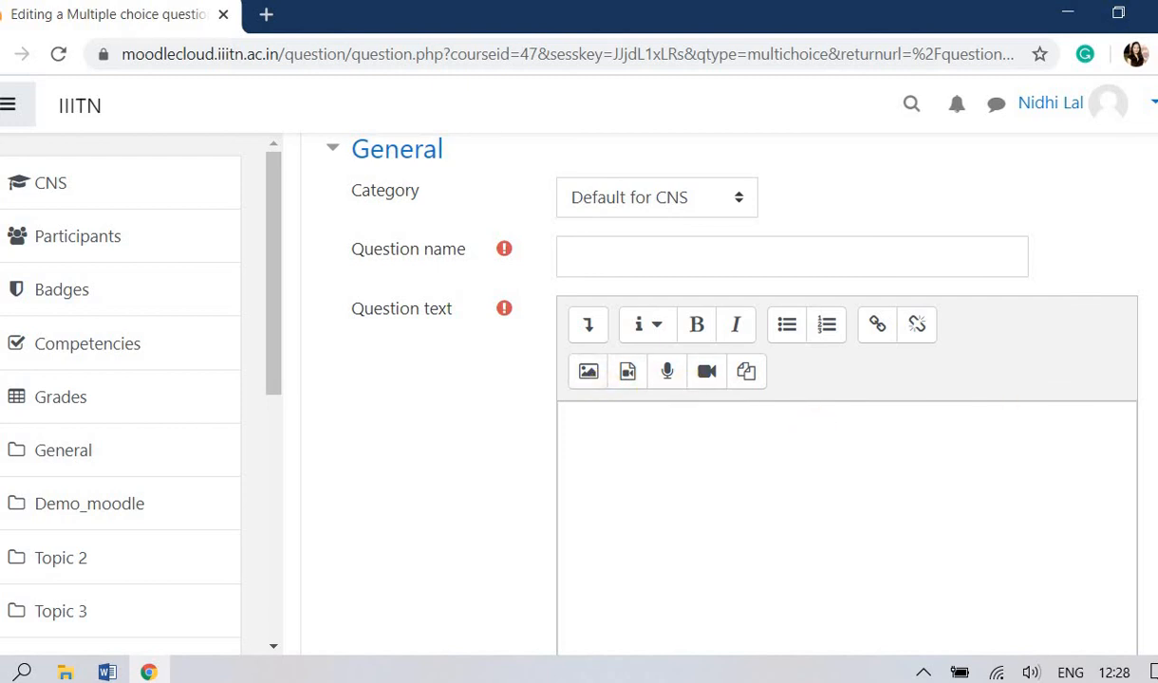
pyautogui.scroll(-2, 721, 394)
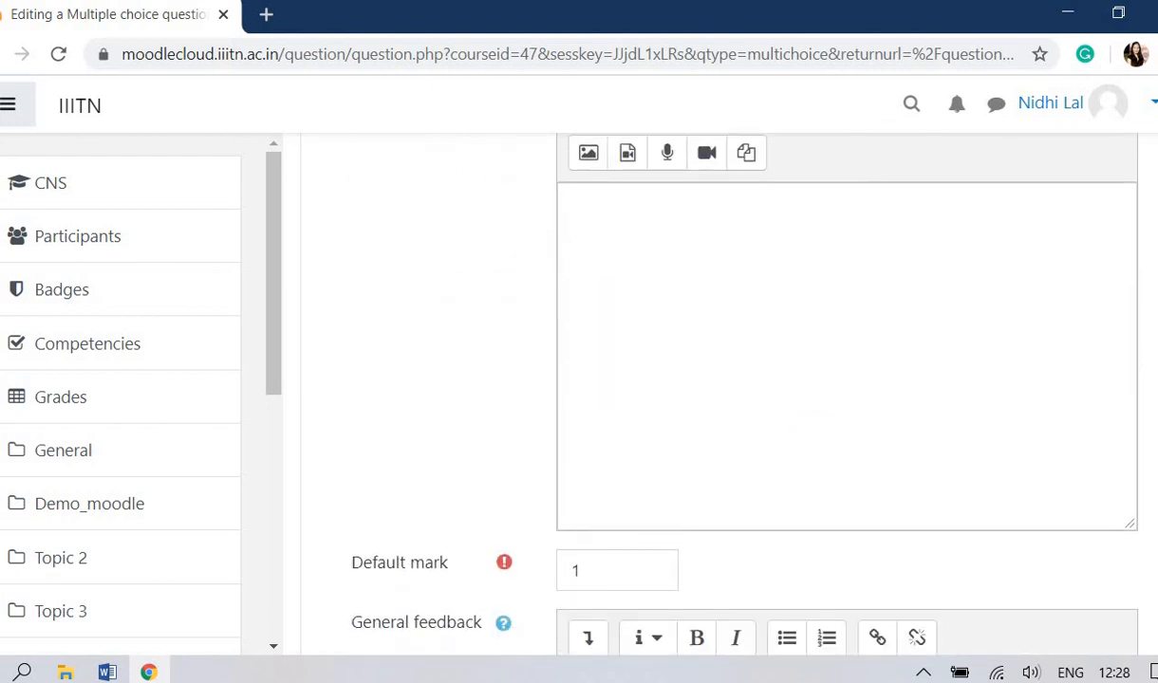
pyautogui.scroll(-3, 721, 393)
pyautogui.scroll(6, 849, 228)
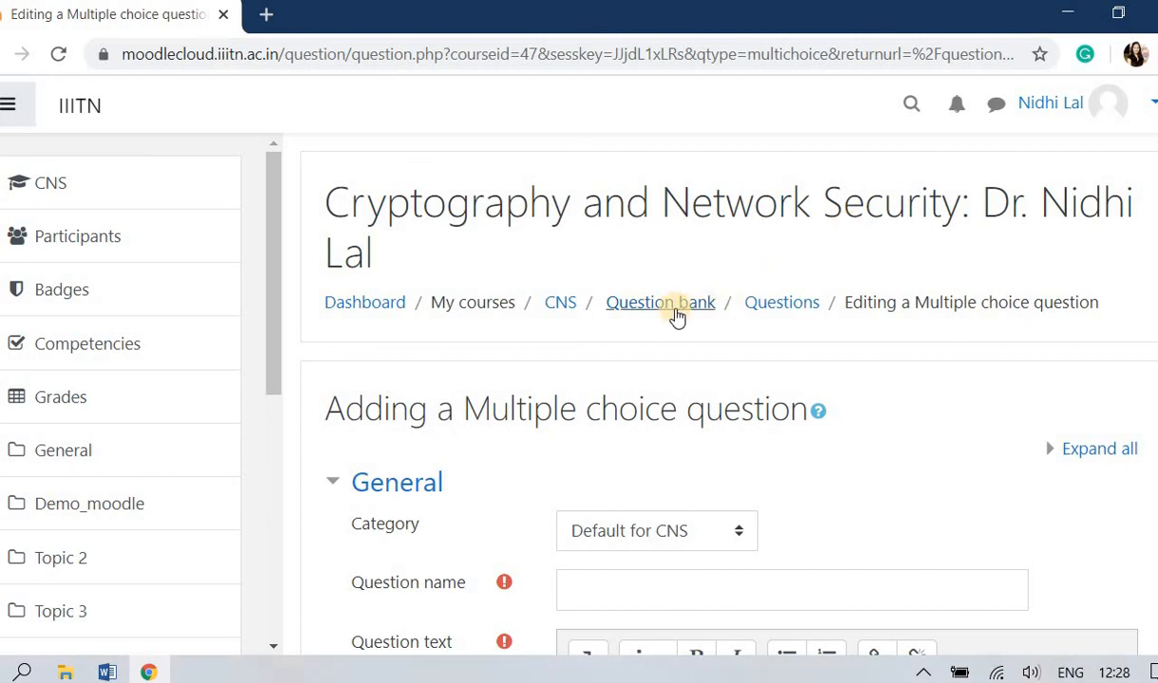
# Leave the unsaved question form for the question bank's list, then return to the CNS course page
pyautogui.click(759, 305)
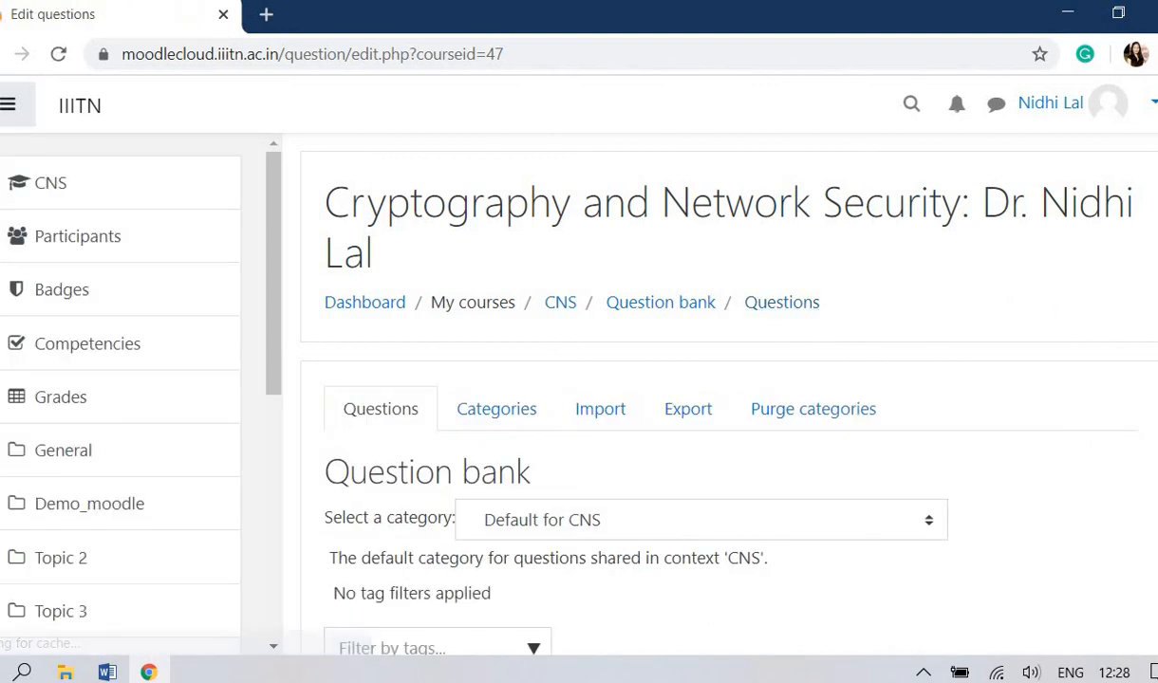
pyautogui.scroll(-4, 721, 394)
pyautogui.scroll(4, 722, 394)
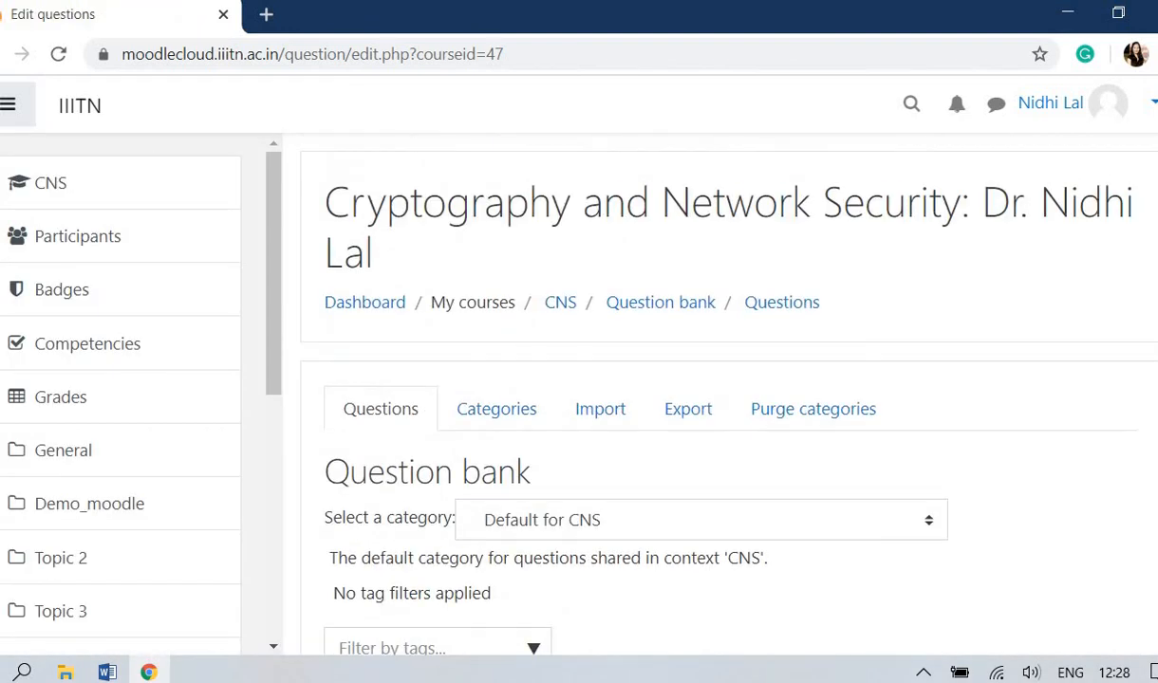
pyautogui.click(559, 302)
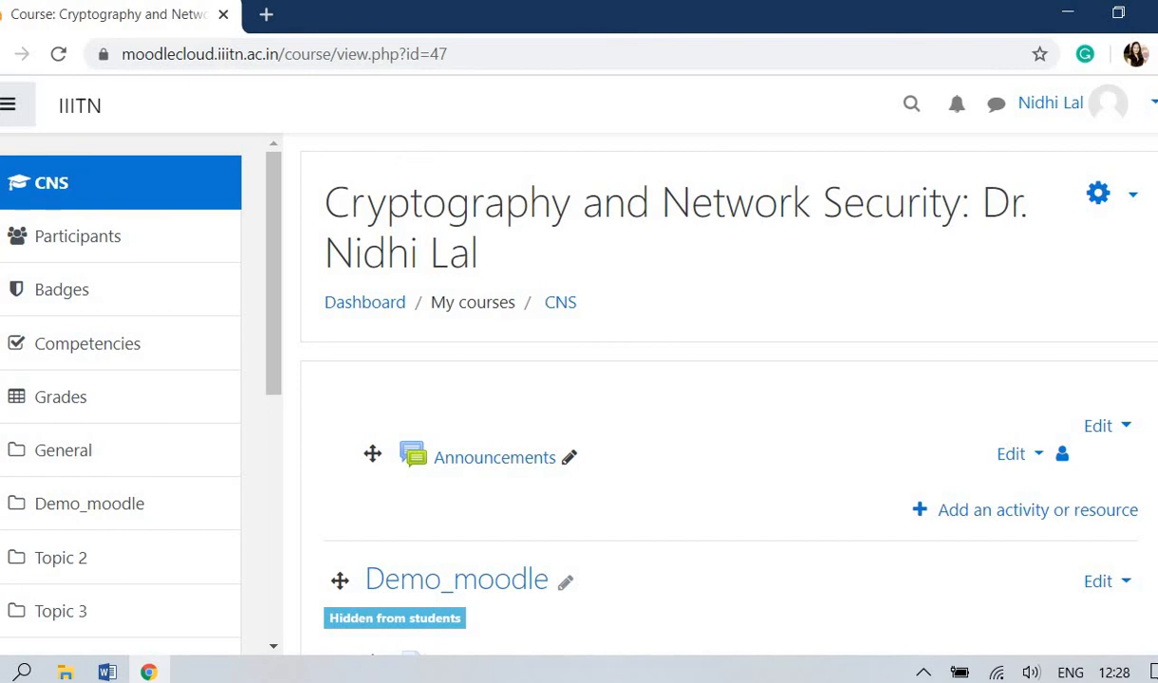
pyautogui.scroll(-1, 695, 378)
pyautogui.scroll(1, 694, 378)
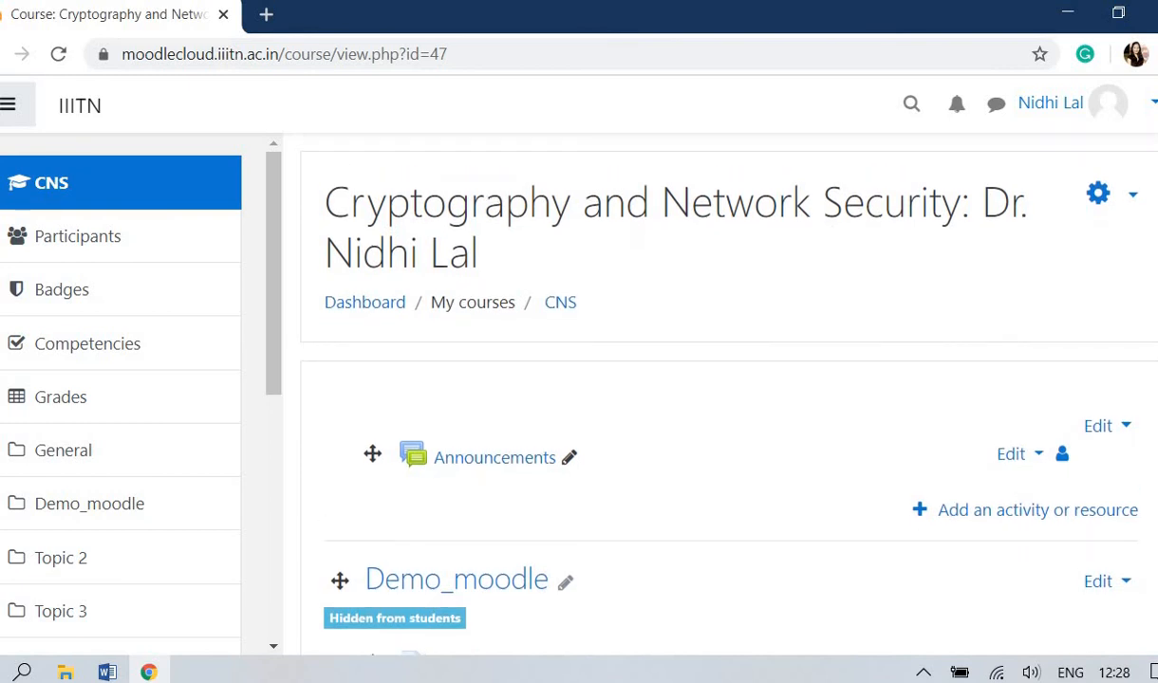